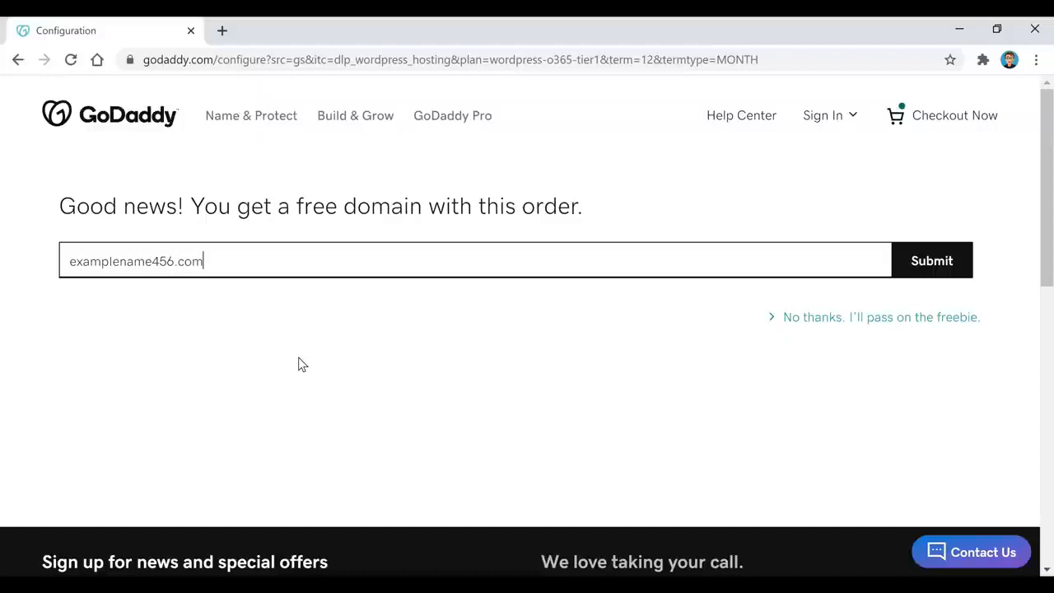
Check that examplename456.com is available and claim it as the free domain
click(938, 269)
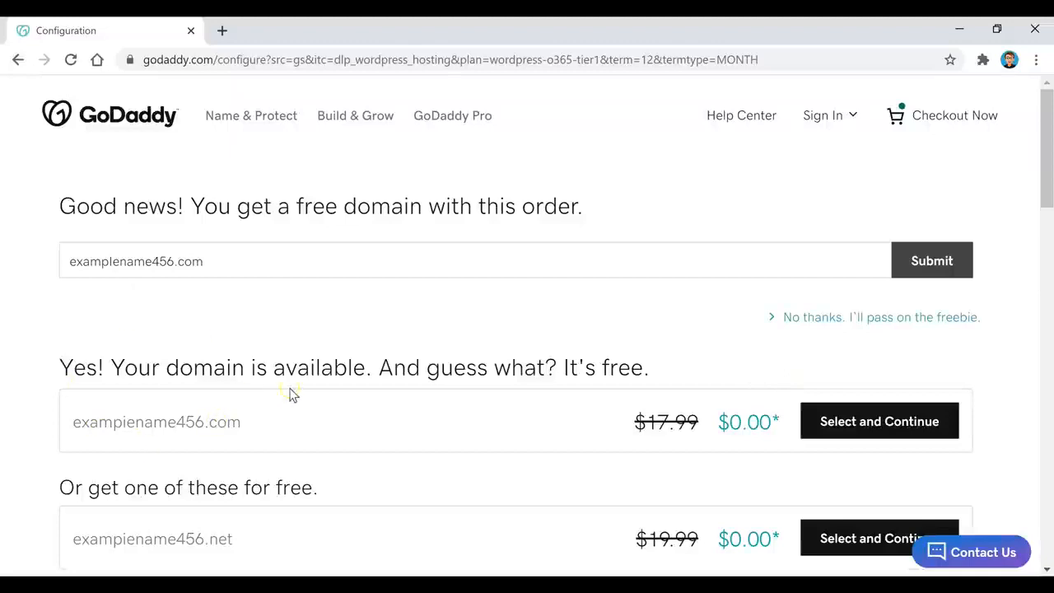
click(906, 436)
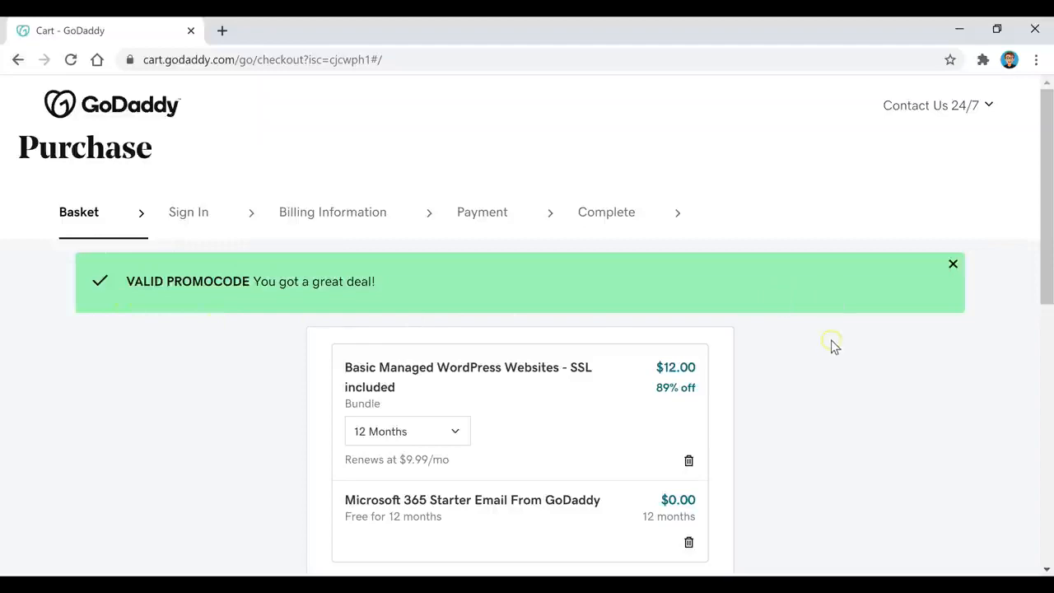
Proceed from the $12.00 Managed WordPress basket to checkout
scroll(831, 350, down, 1)
scroll(831, 350, down, 6)
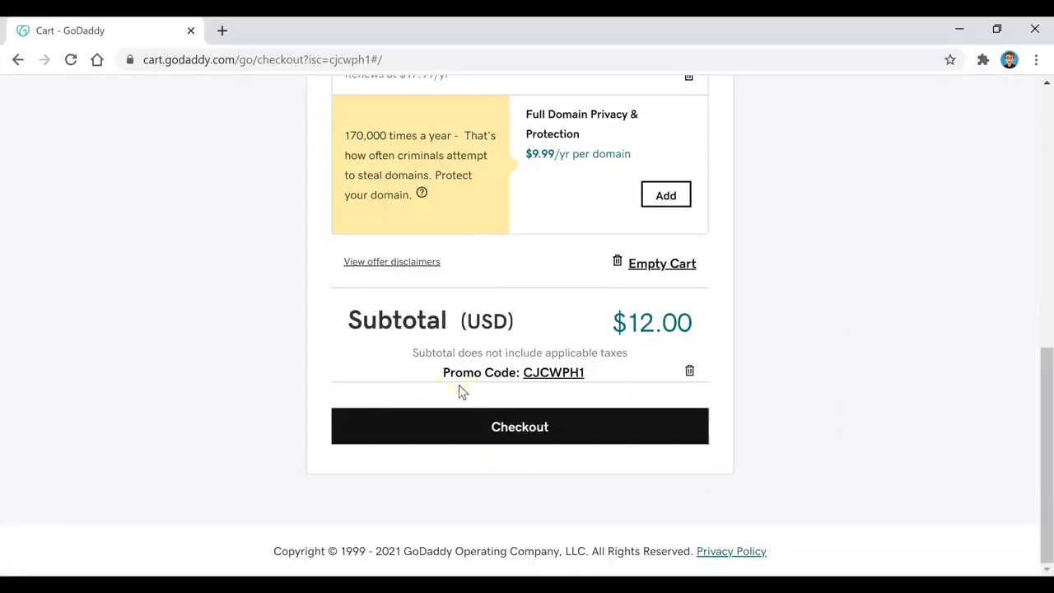
click(517, 435)
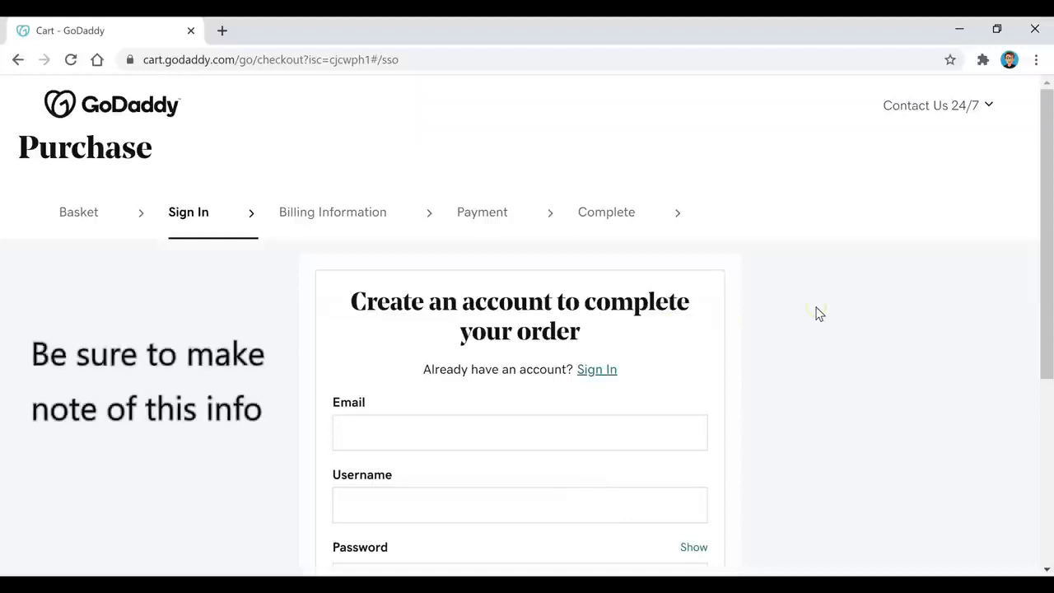
Create the GoDaddy account with the entered email, username and password
scroll(817, 313, down, 2)
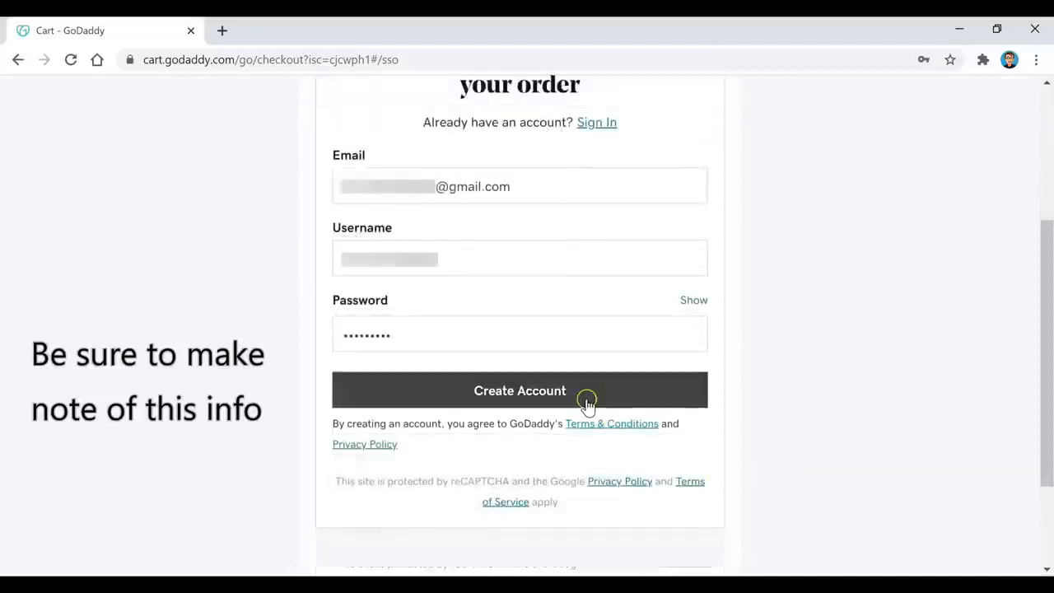
click(586, 399)
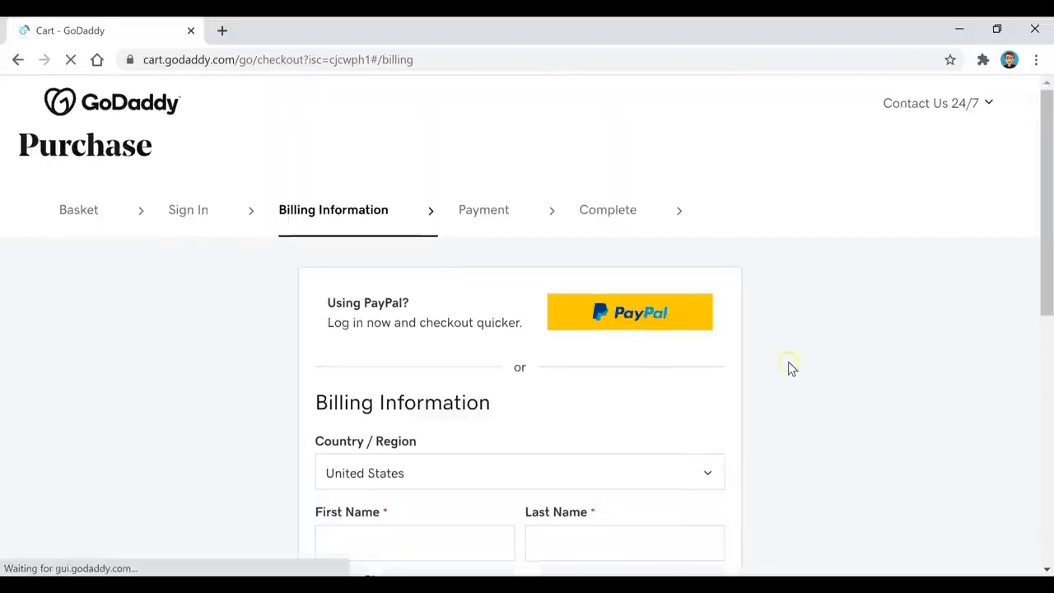
Pay for the GoDaddy order with PayPal, logging in and agreeing to the payment
scroll(790, 366, down, 4)
scroll(791, 370, up, 4)
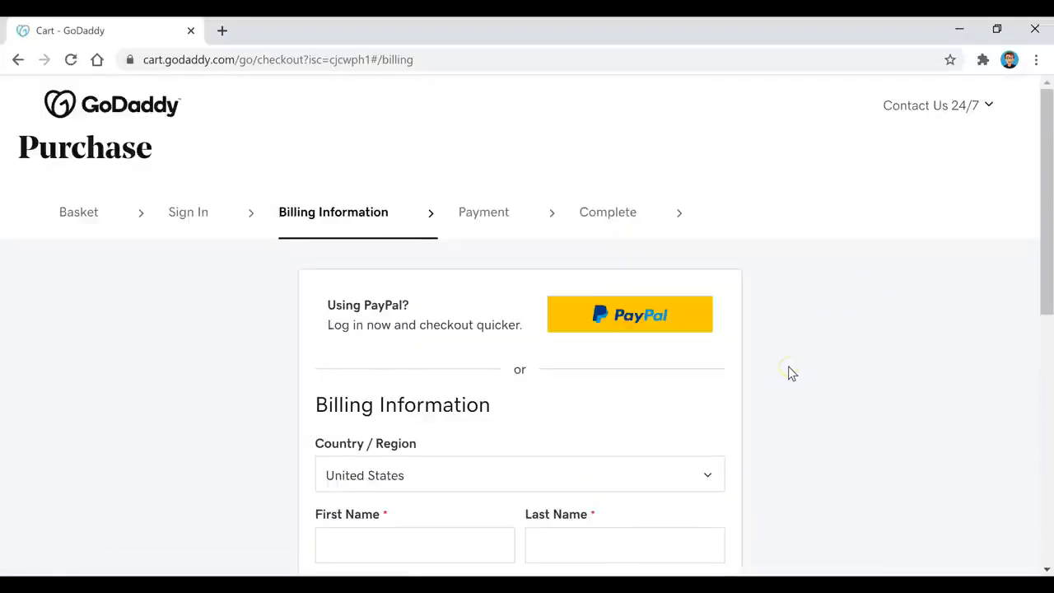
click(616, 329)
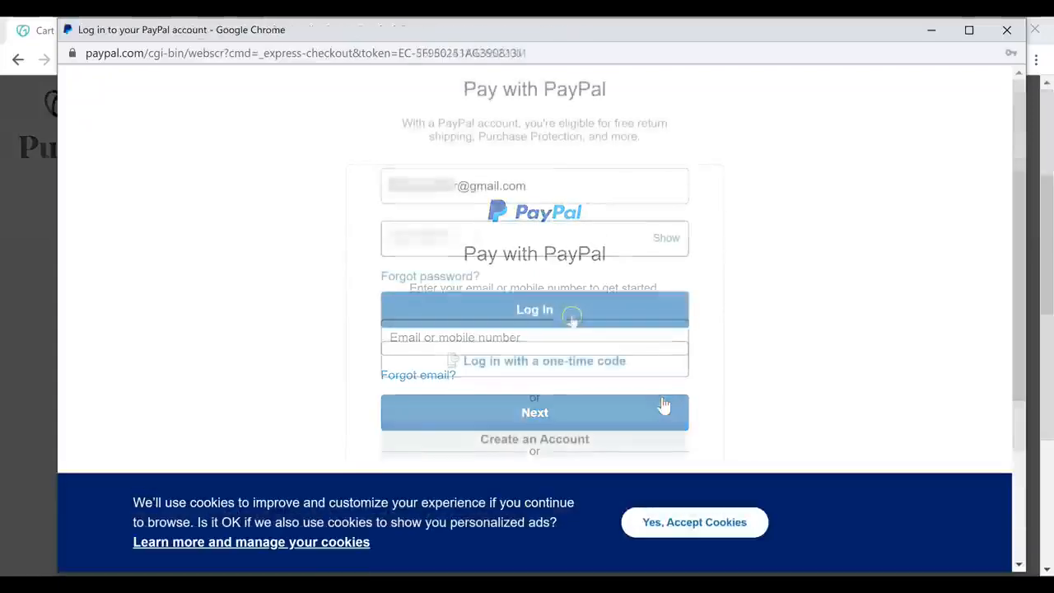
click(571, 316)
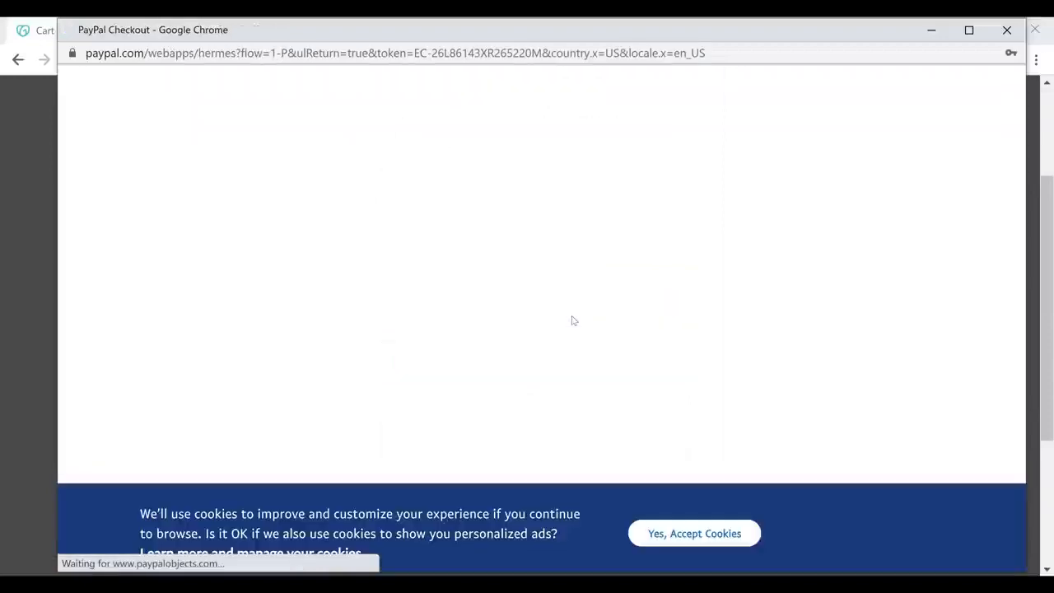
click(579, 324)
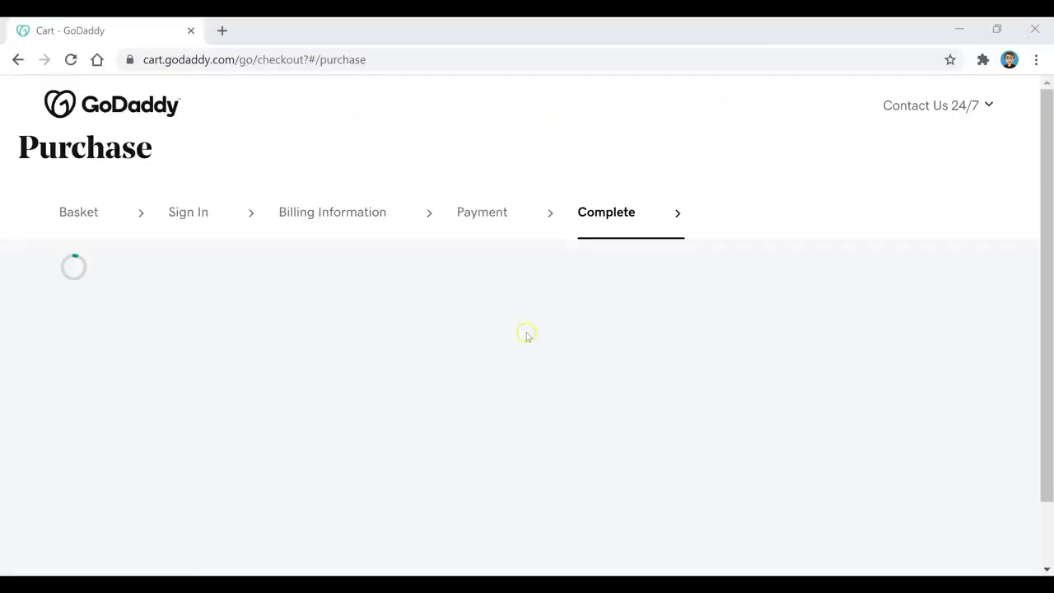
Complete the $12.18 purchase and close the order confirmation popup
scroll(997, 298, down, 5)
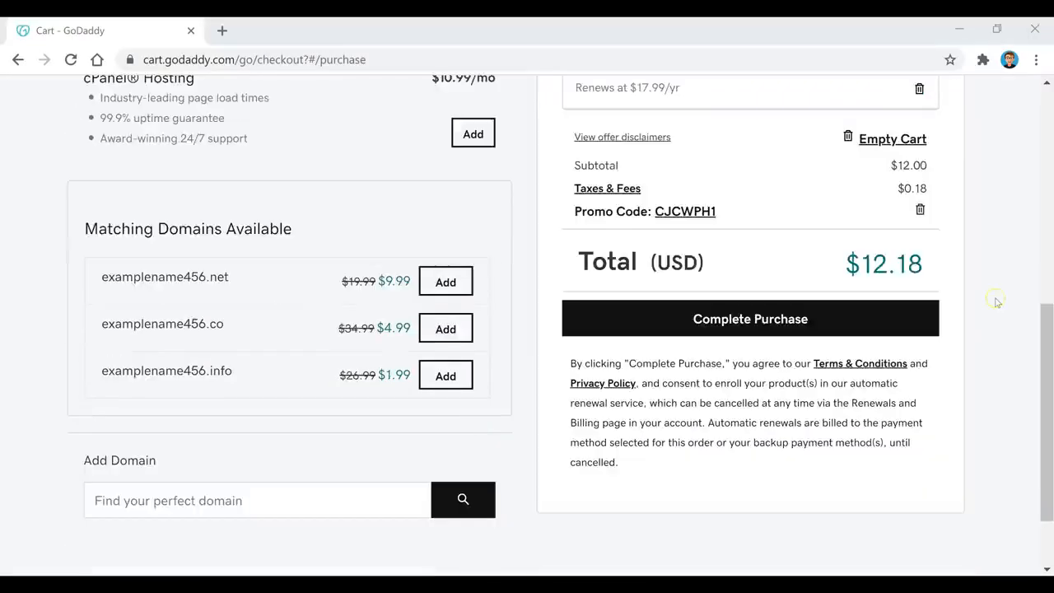
click(828, 325)
click(828, 325)
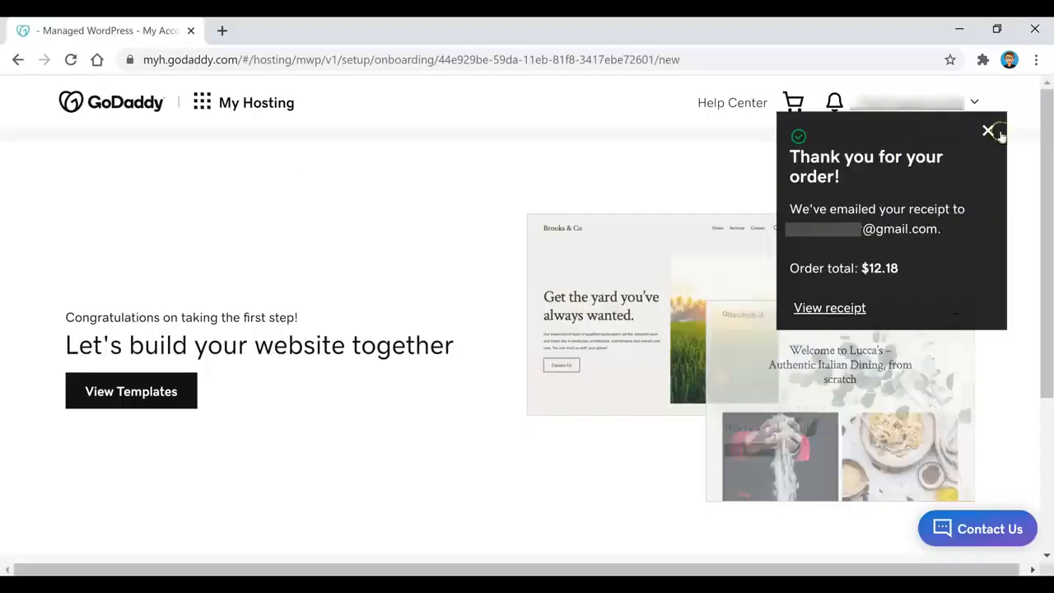
click(993, 135)
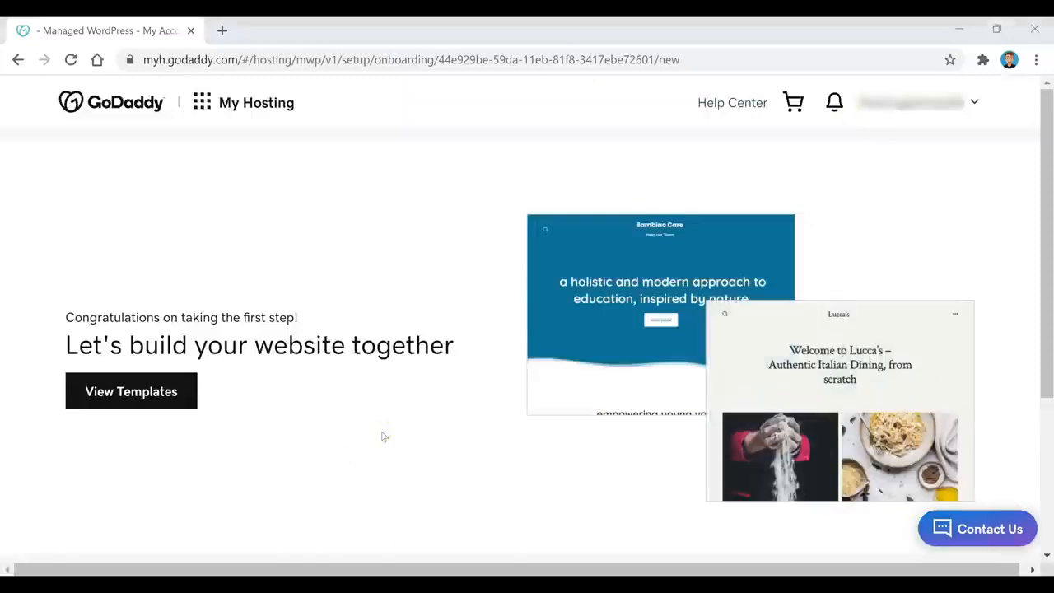
Choose the manual WordPress setup option
click(477, 407)
scroll(478, 406, down, 3)
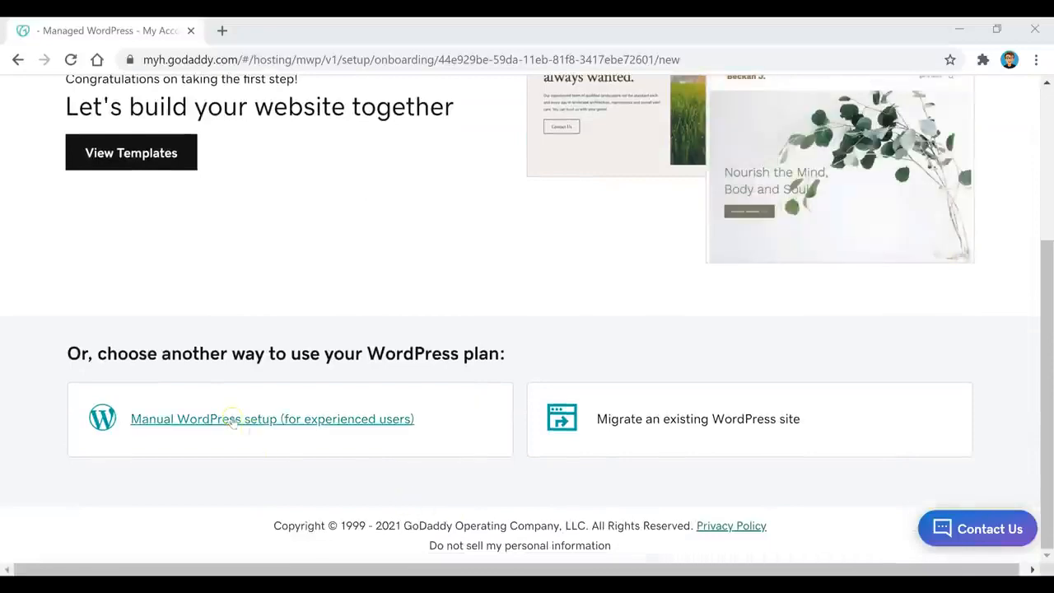
click(233, 419)
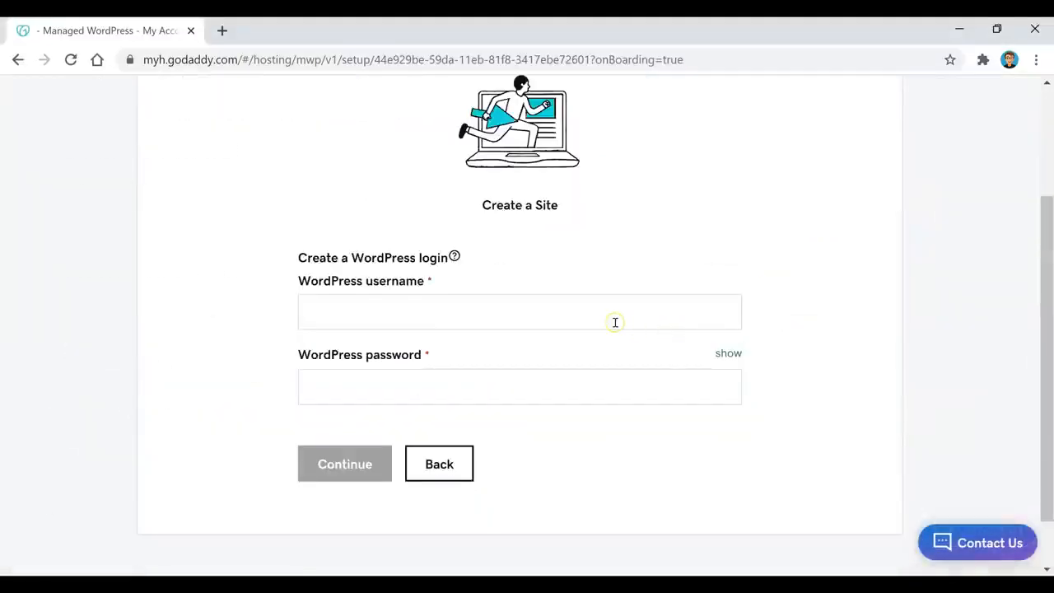
Enter a WordPress login username and password and submit them
click(615, 322)
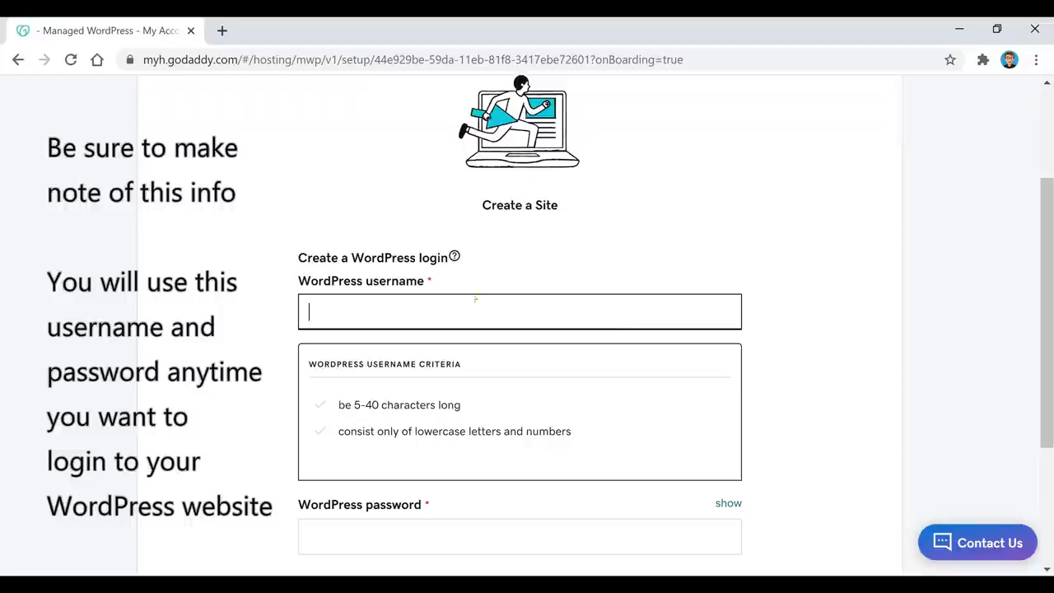
click(443, 399)
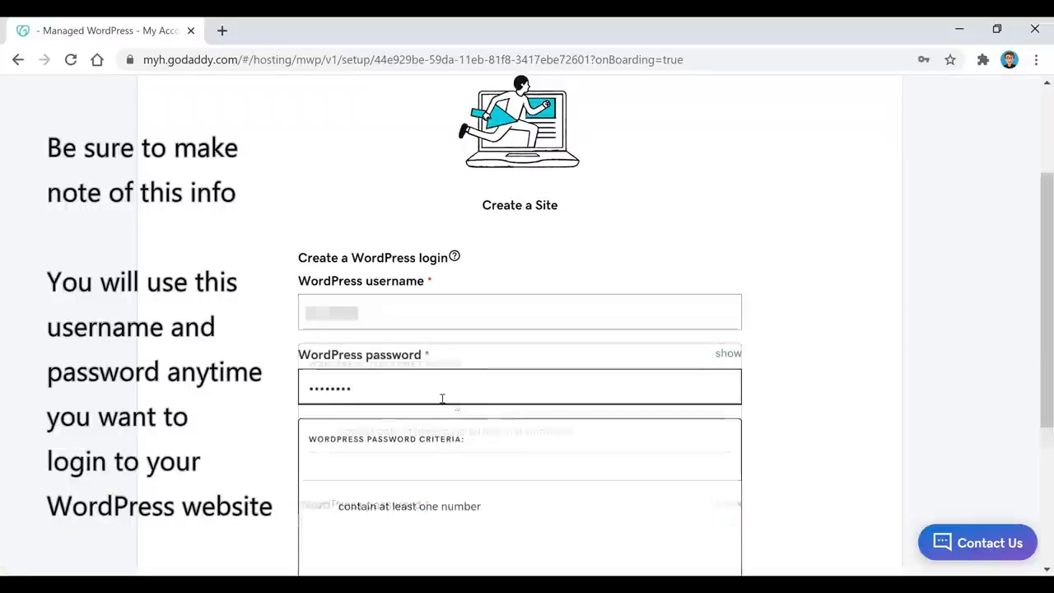
text(!)
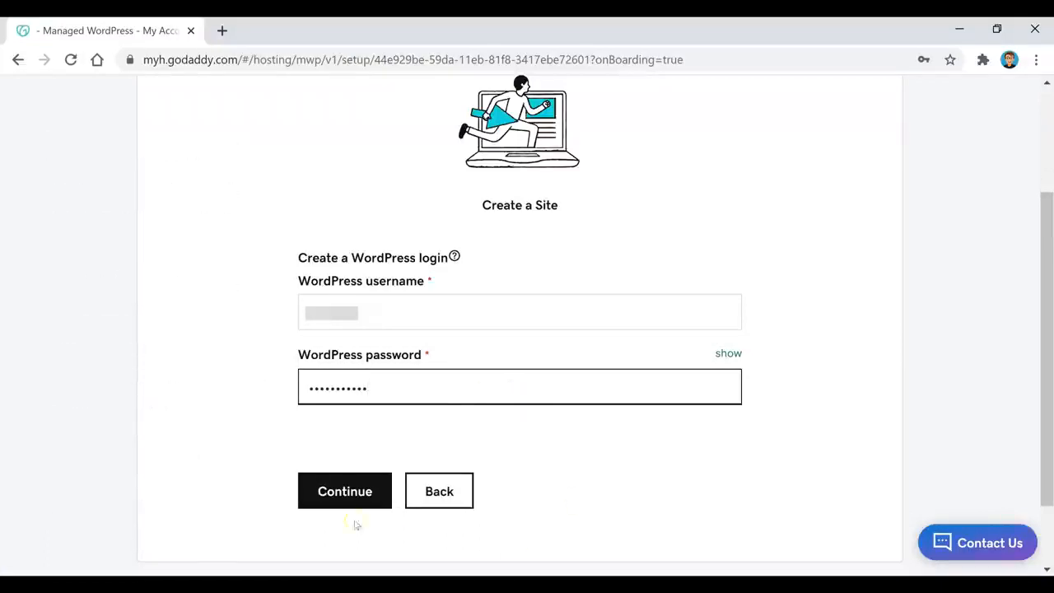
click(353, 492)
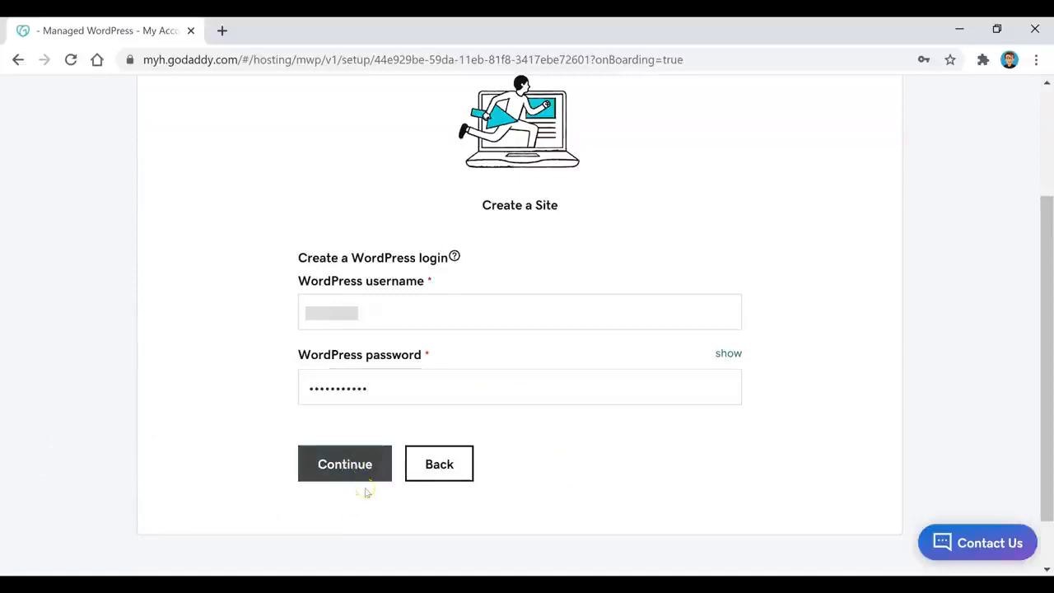
click(345, 474)
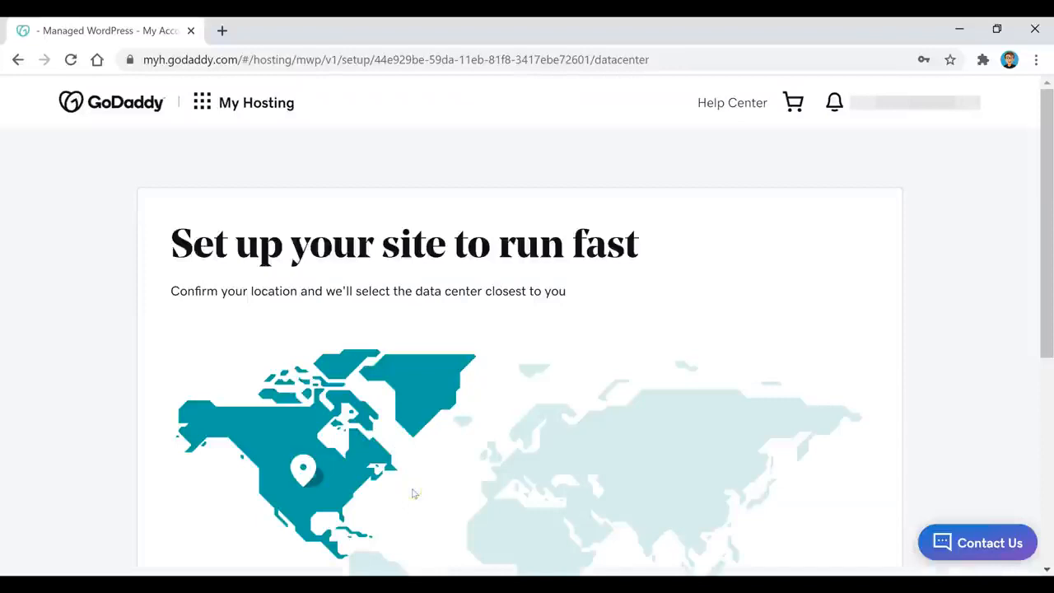
Keep North America as the data center location and continue site creation
scroll(249, 252, down, 3)
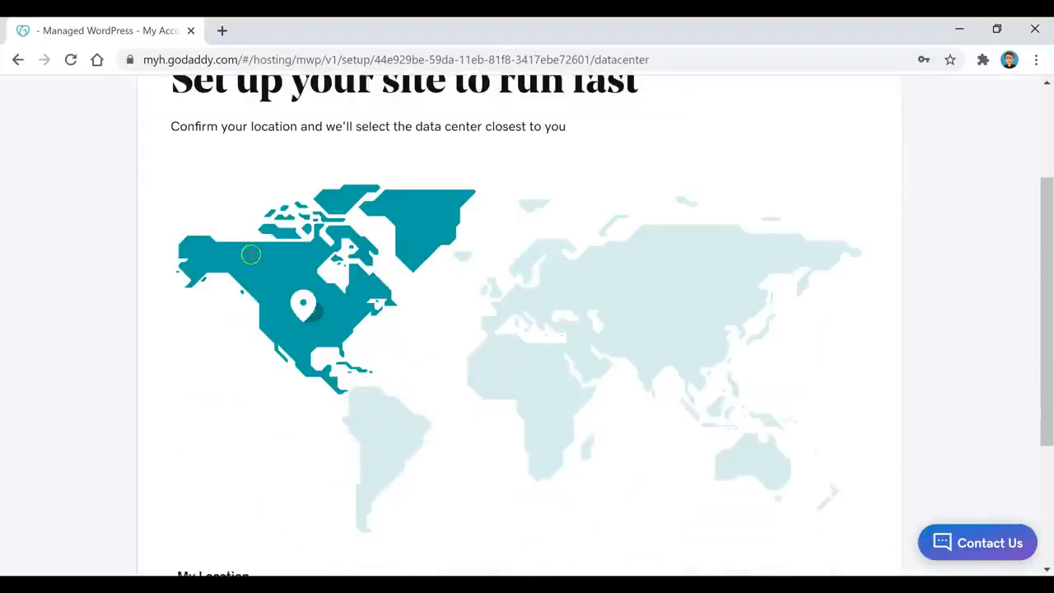
click(163, 281)
scroll(297, 235, down, 1)
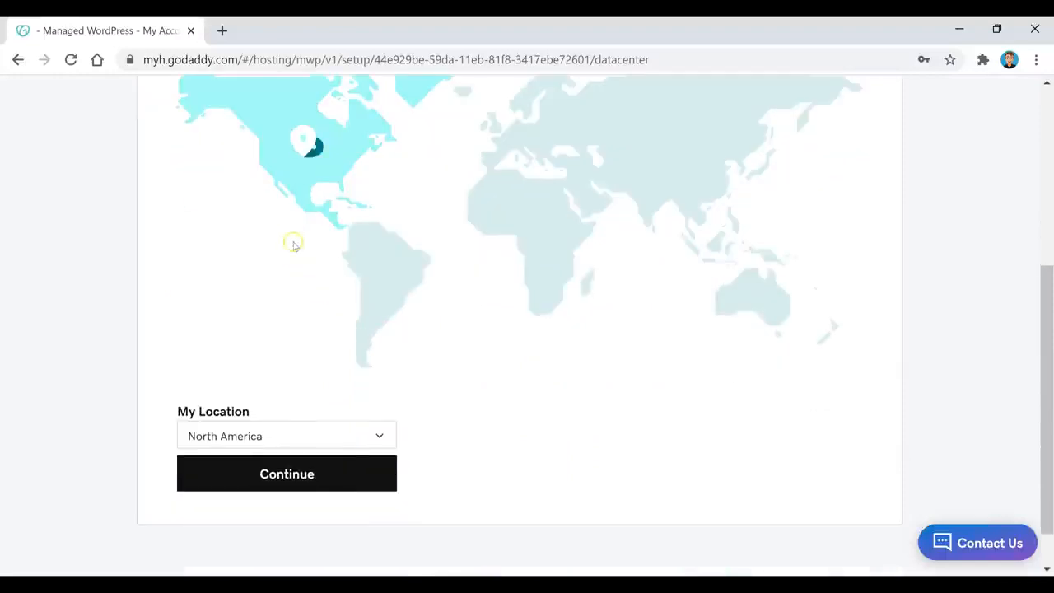
click(301, 488)
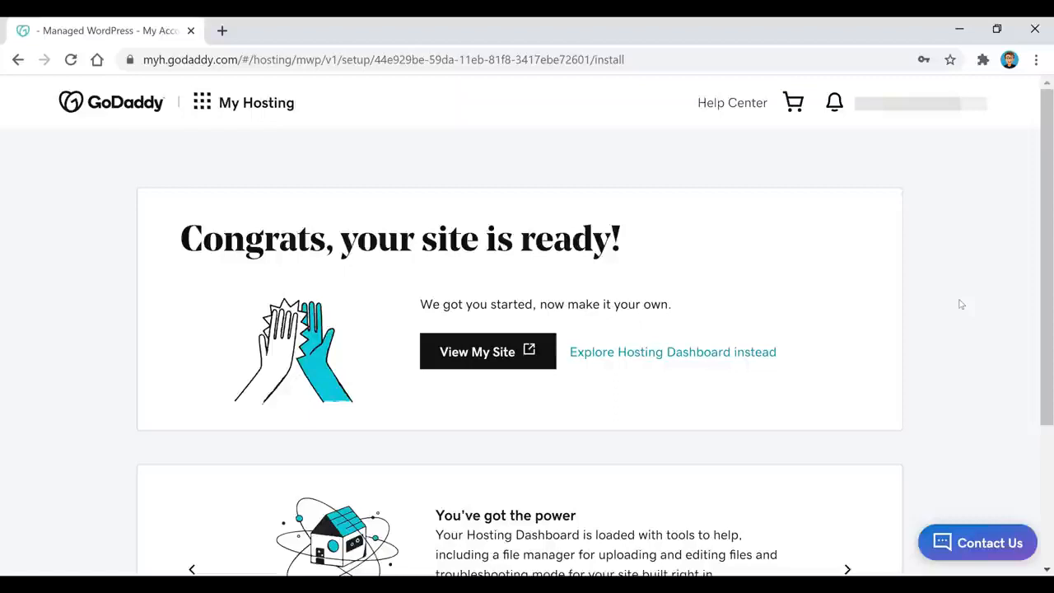
Open the new WordPress site from View My Site to see the Hello world! post
click(482, 352)
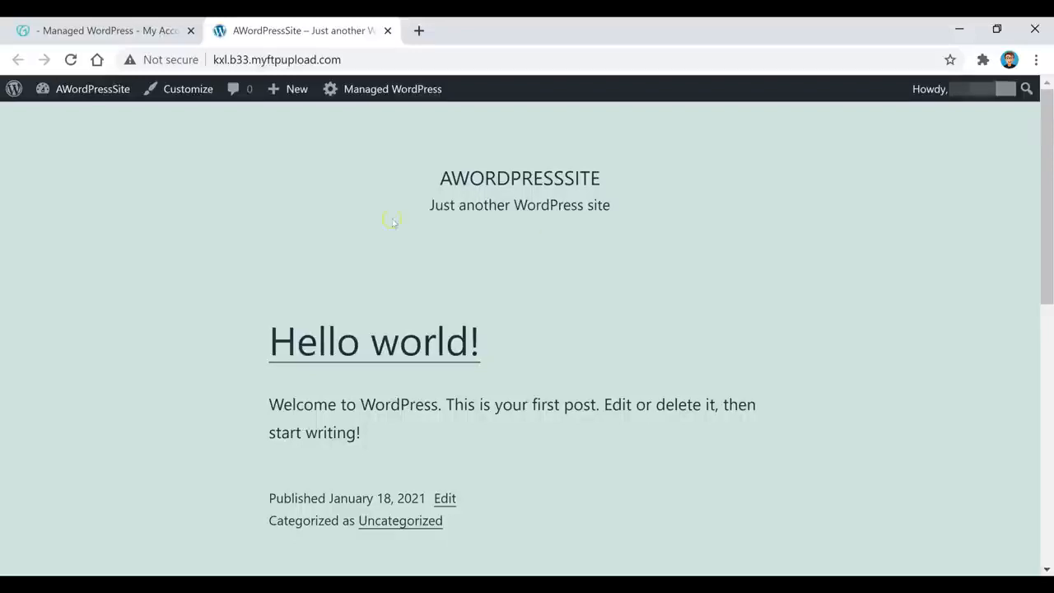
Go to the WordPress Dashboard from the admin bar and start adding a custom domain
mouse_move(53, 93)
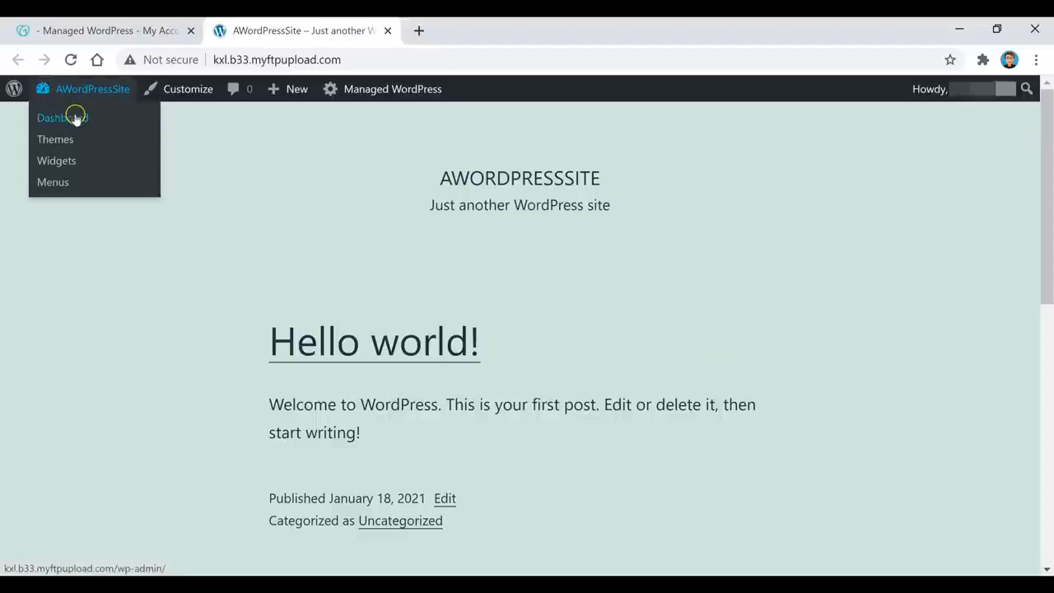
click(74, 117)
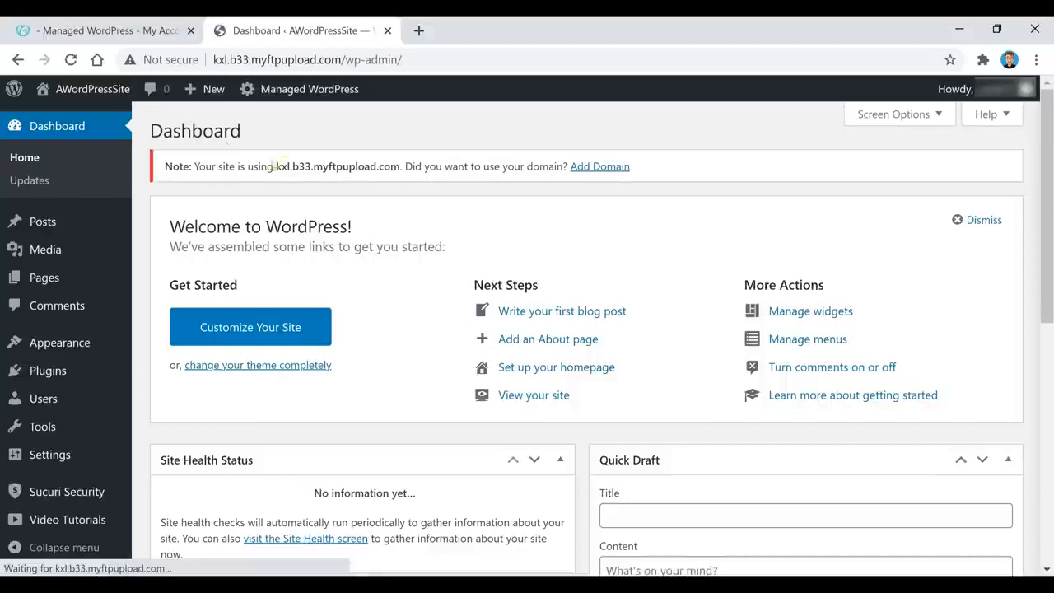
click(616, 168)
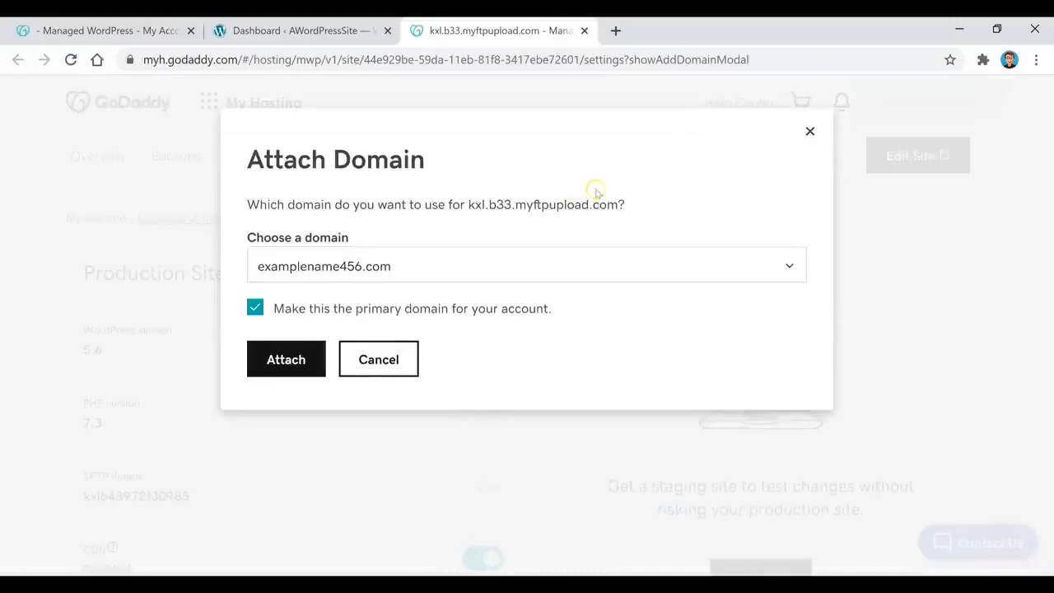
Attach examplename456.com to the WordPress site as its domain
click(459, 266)
click(399, 338)
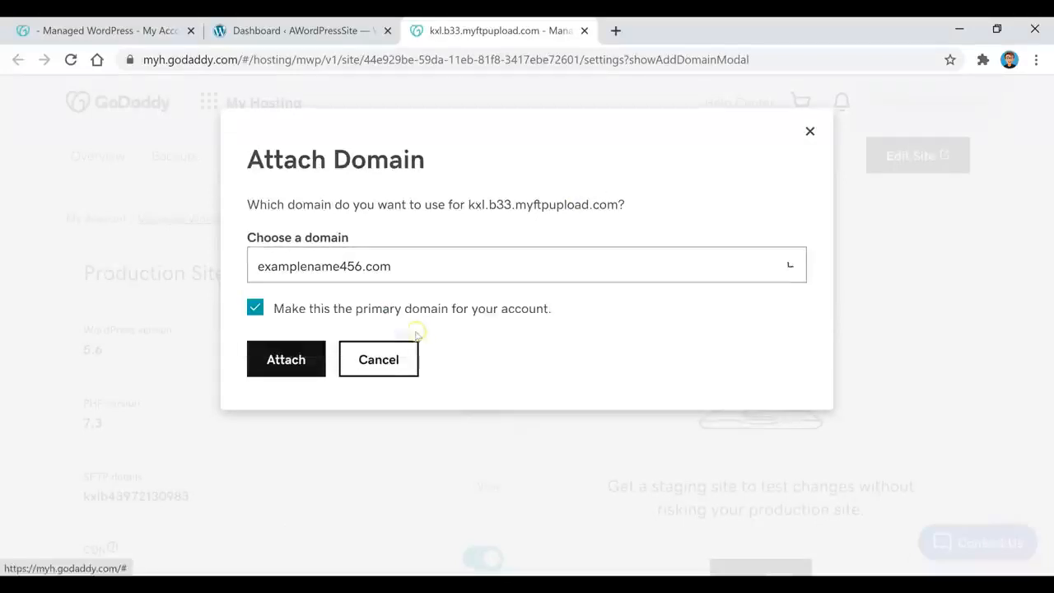
click(277, 360)
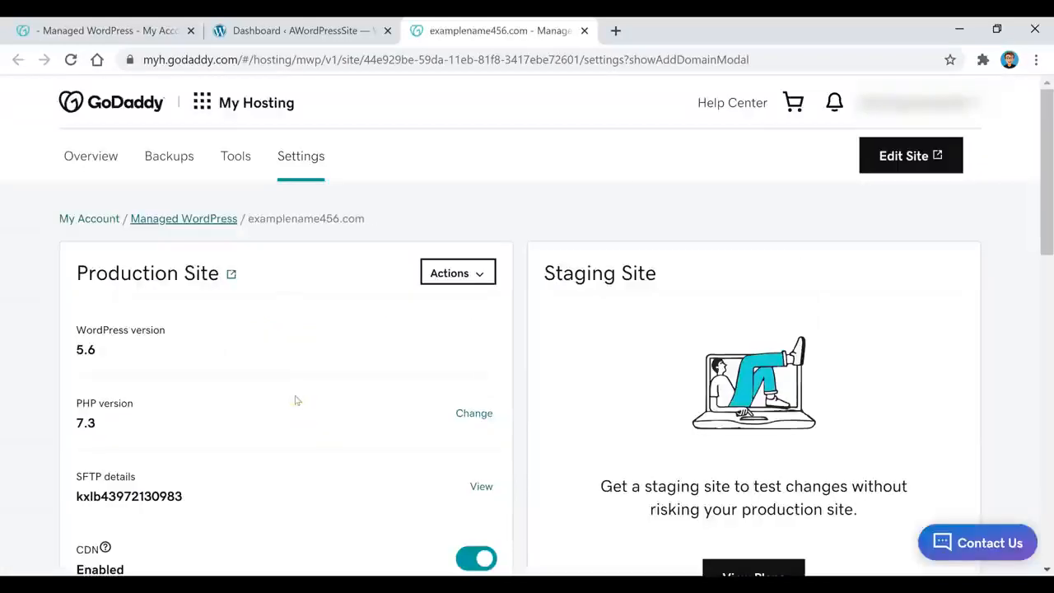
Dismiss the 'Success! Your site is live' notice once the domain update finishes
scroll(454, 209, down, 4)
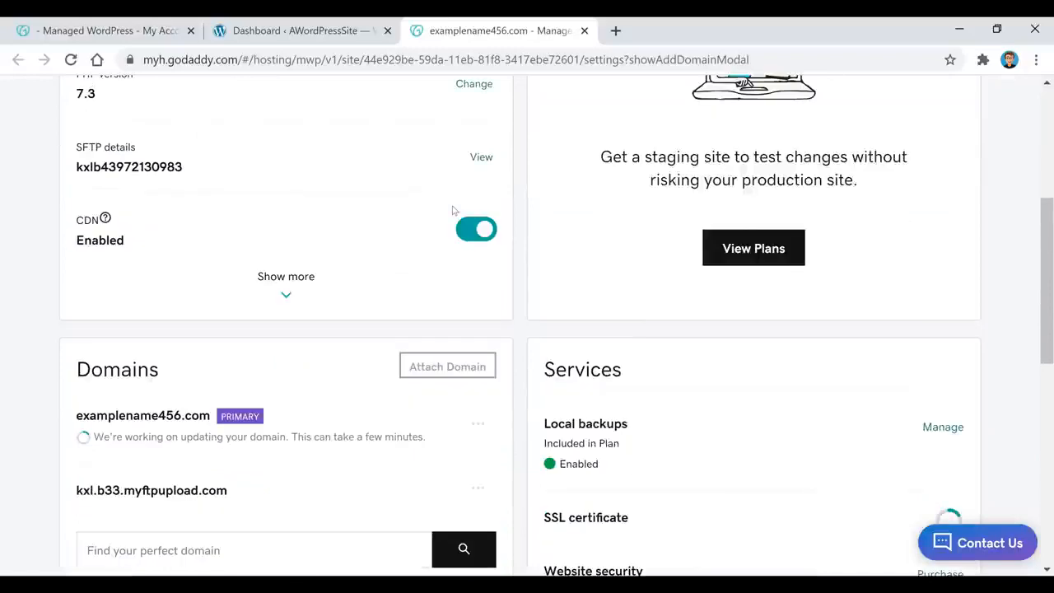
scroll(452, 211, down, 2)
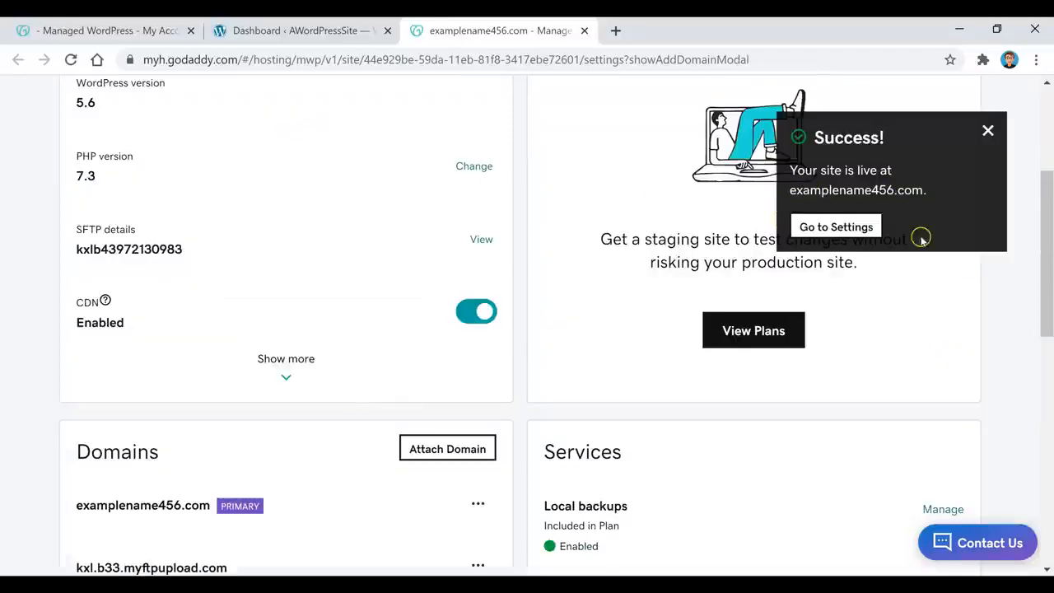
click(856, 230)
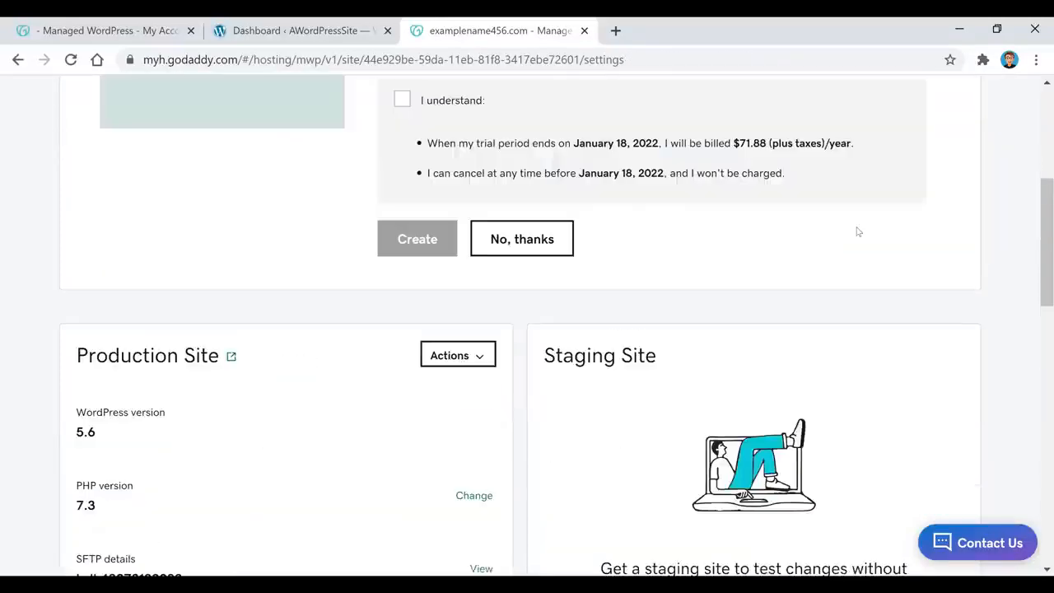
scroll(856, 231, up, 3)
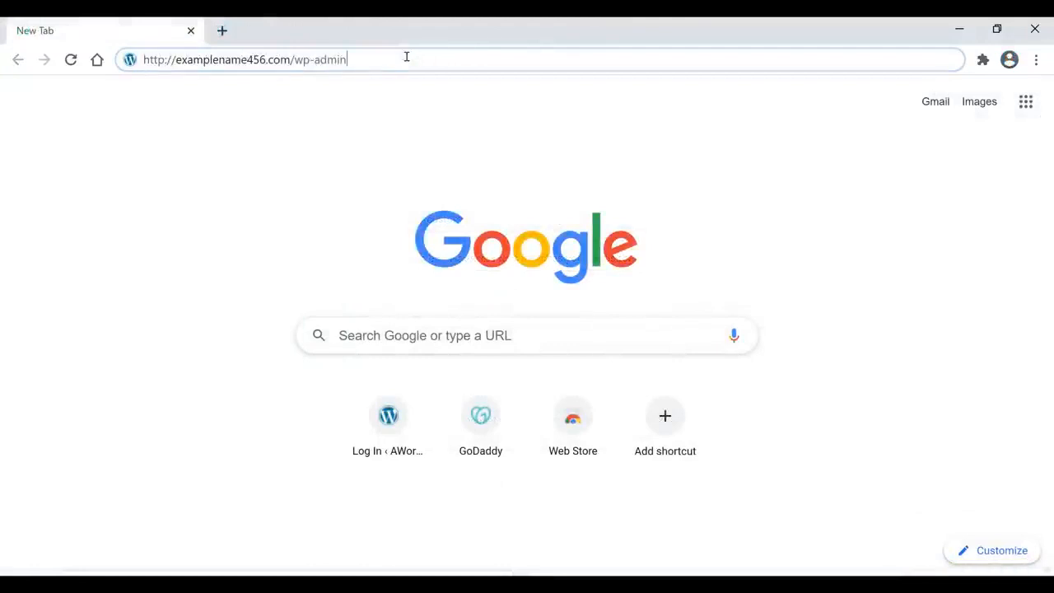
Correct the address to examplename456.com/wp-admin and load the WordPress login page
key(BackSpace)
text(n)
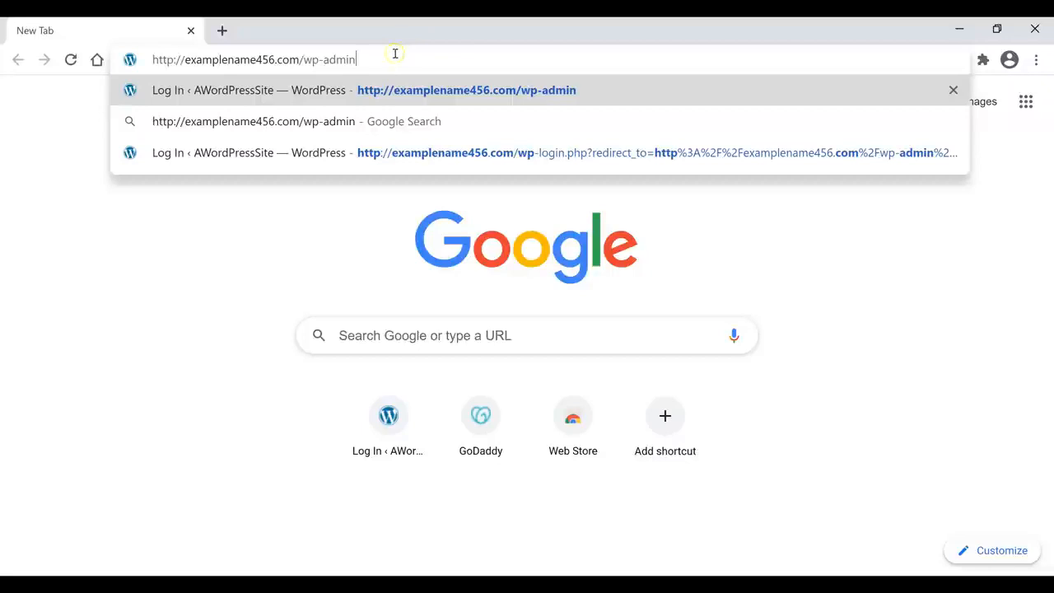
drag(354, 59, 300, 62)
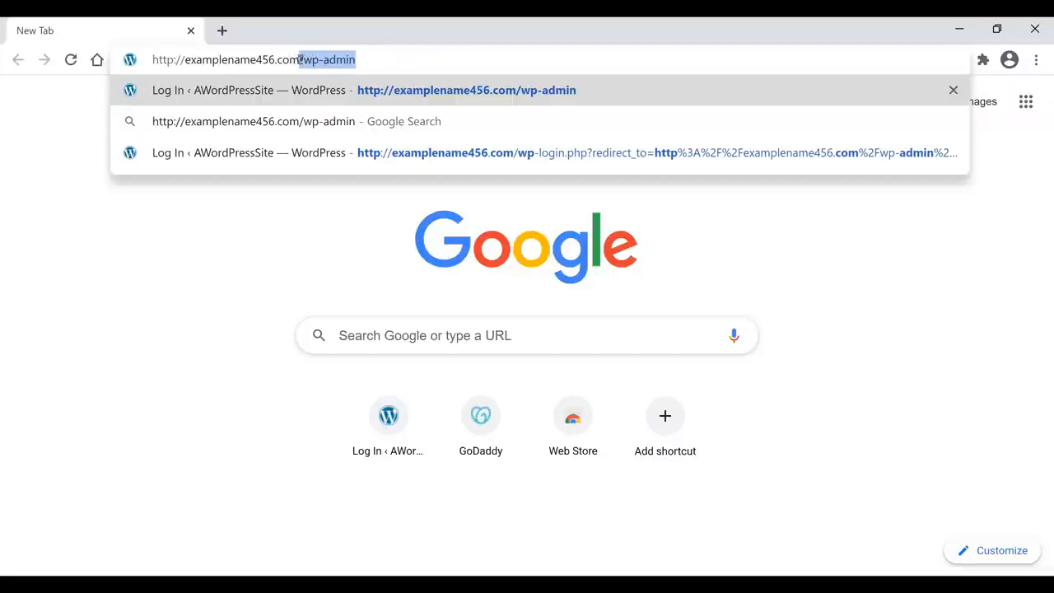
click(393, 62)
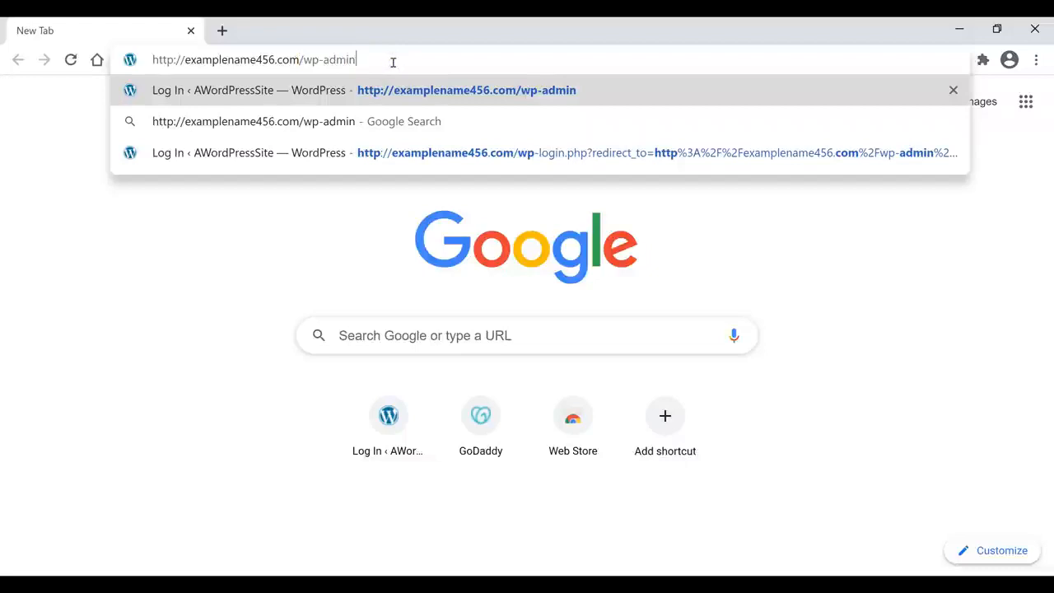
key(Return)
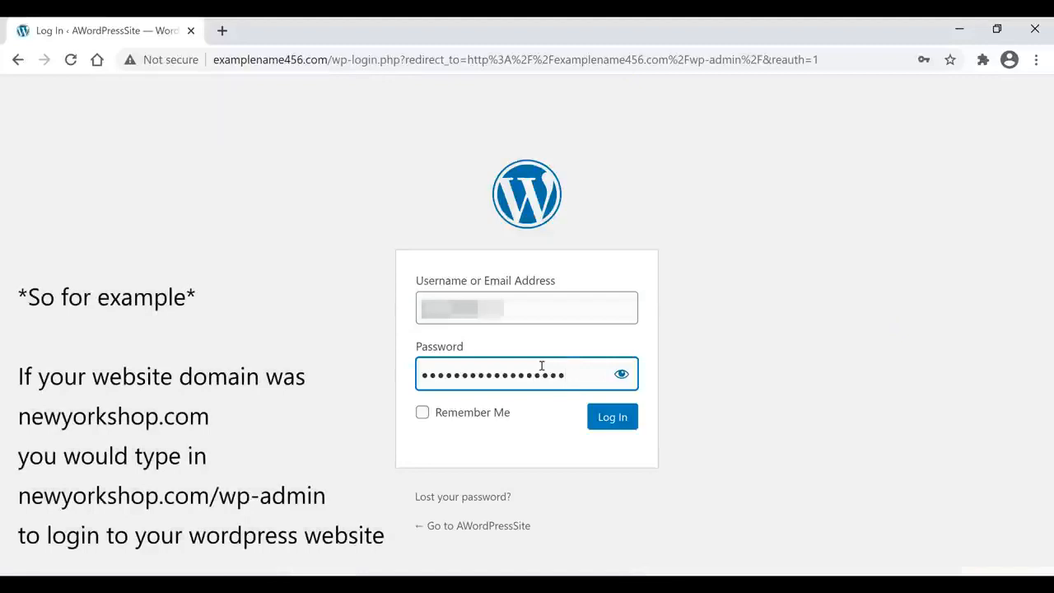
Enter the username and account password and log in to the Life and Limes dashboard
text(1)
text(1111)
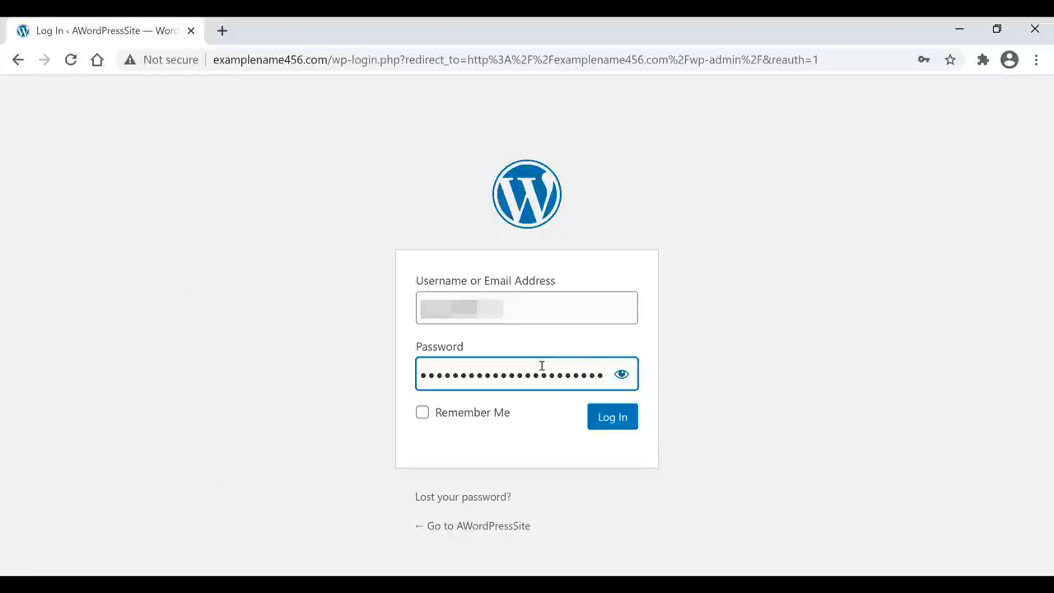
key(Return)
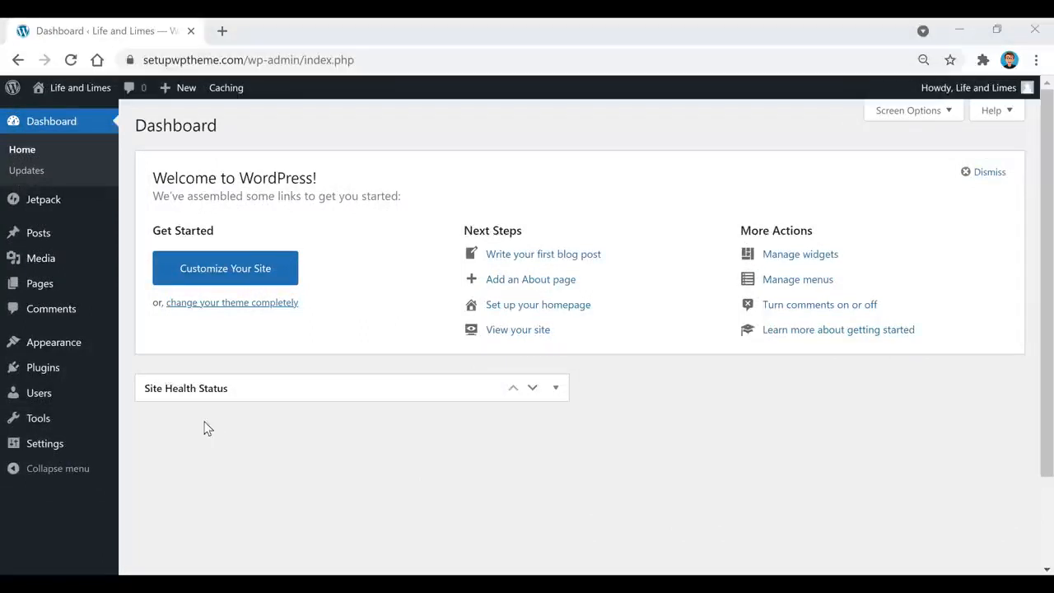
Go from Appearance > Themes to the Add Themes page
mouse_move(43, 353)
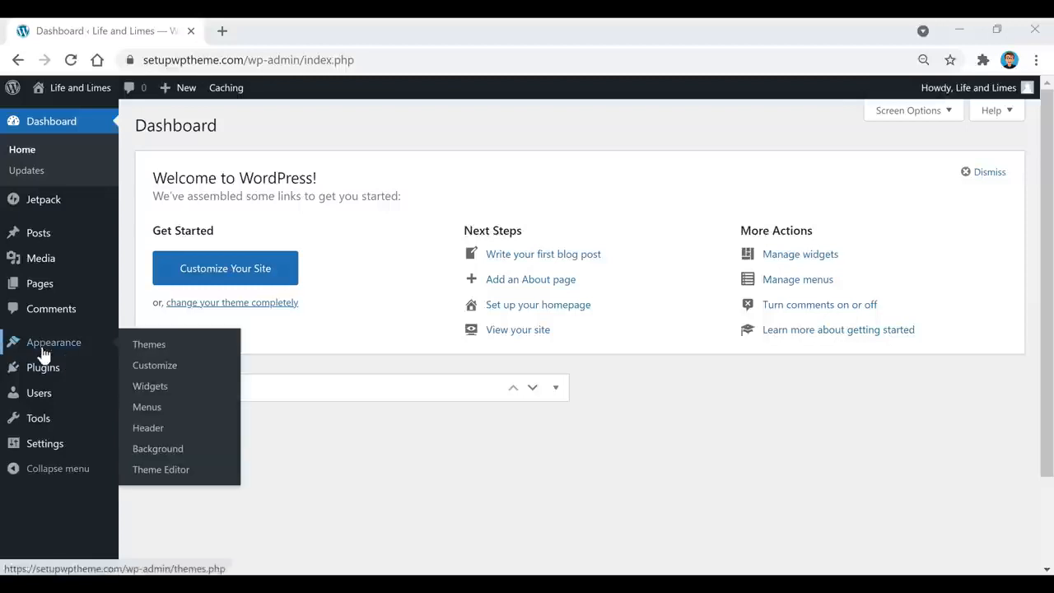
click(154, 352)
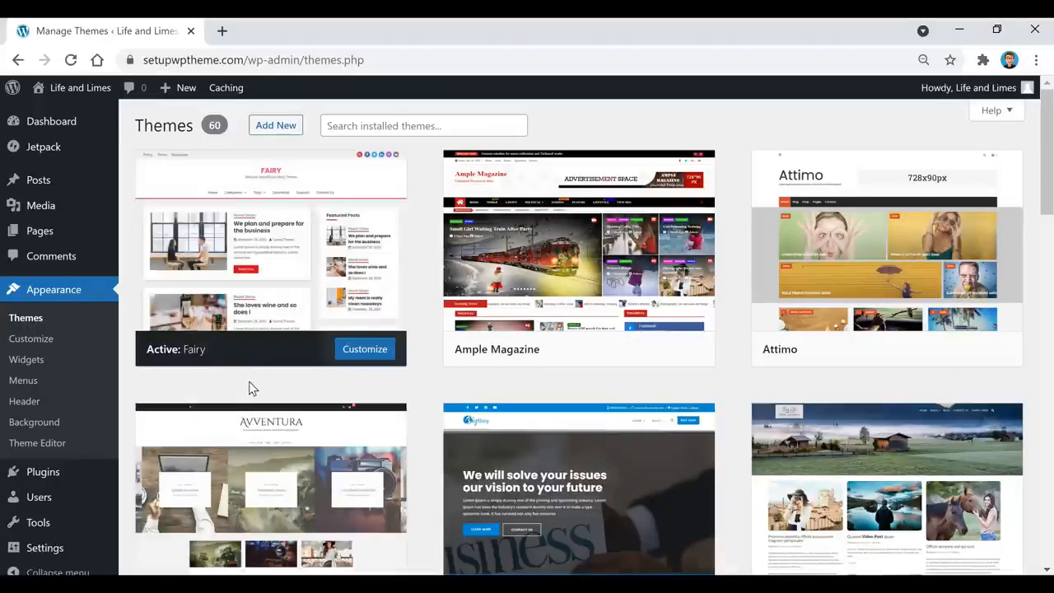
click(280, 128)
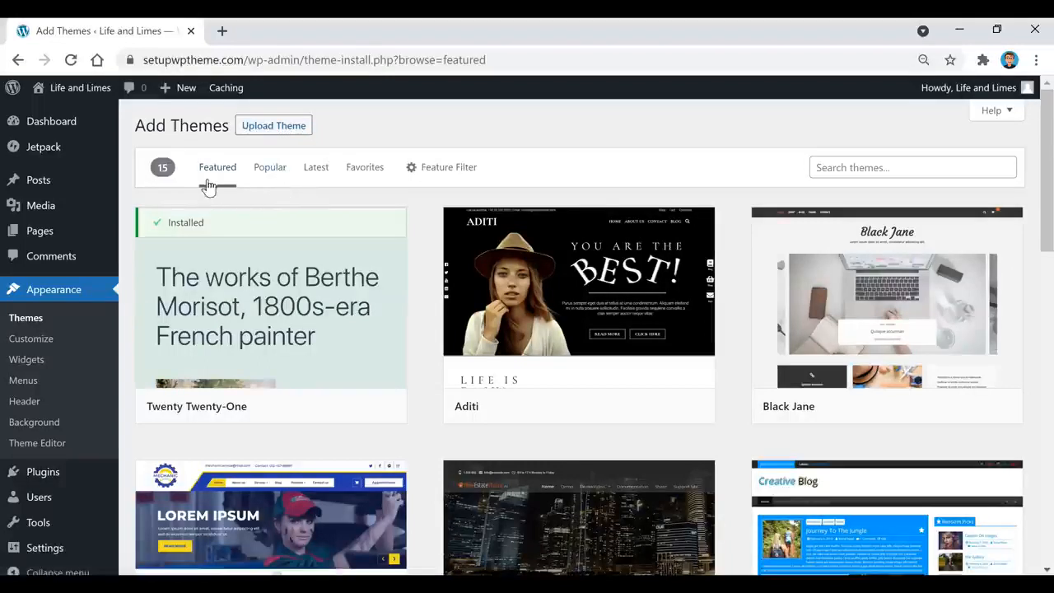
Browse the Popular, then Latest themes, scrolling through the theme grid
click(268, 172)
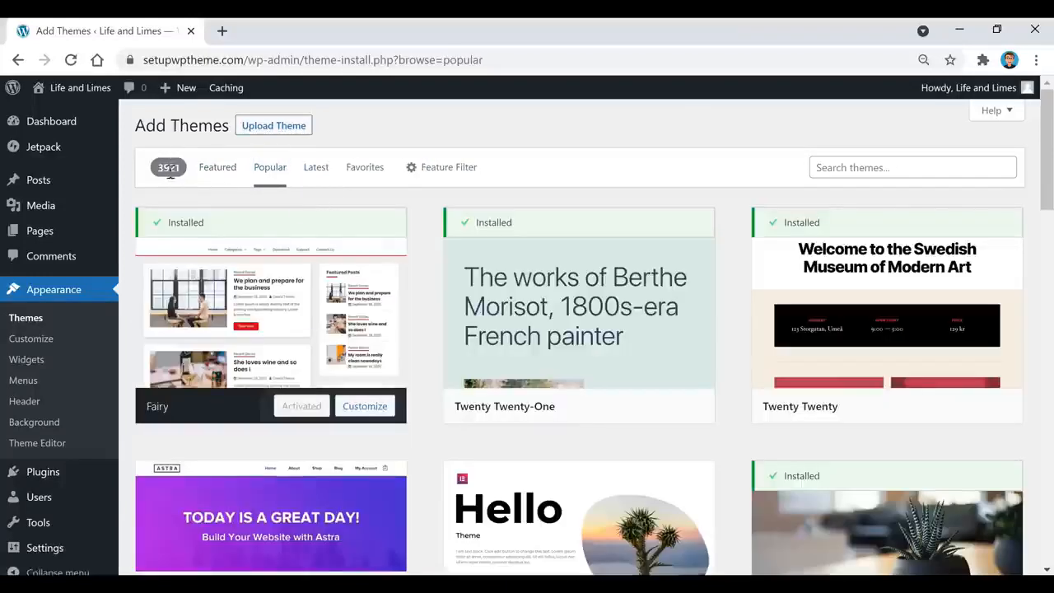
click(311, 172)
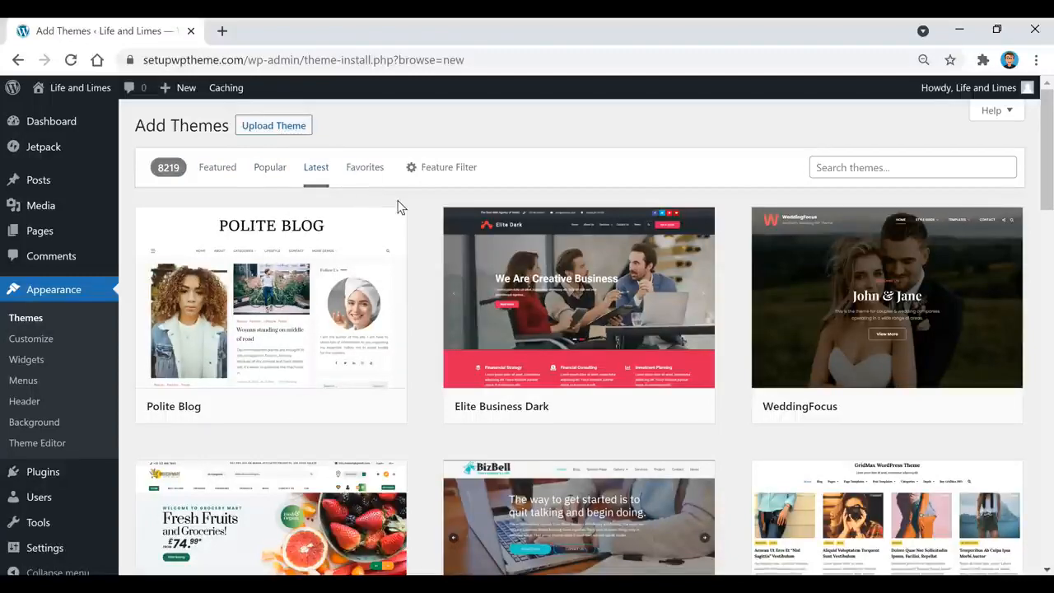
scroll(415, 216, down, 5)
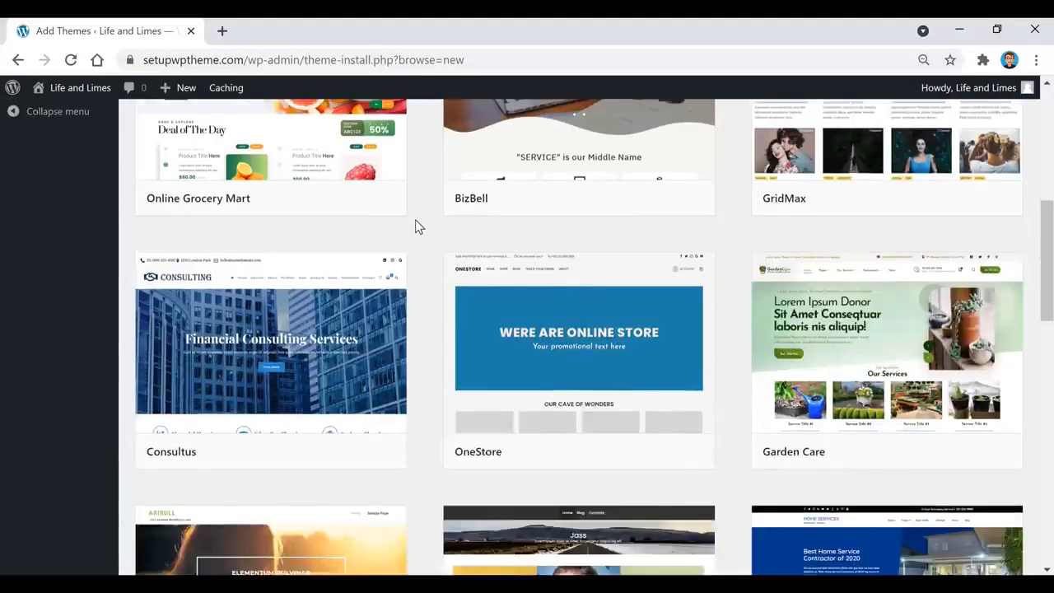
scroll(415, 226, down, 10)
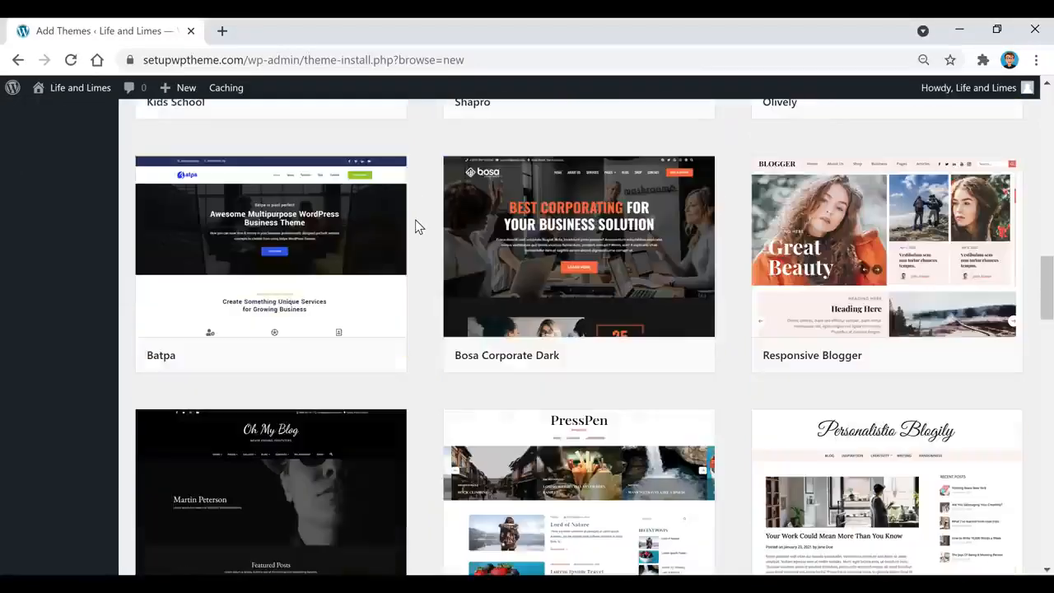
scroll(415, 227, down, 4)
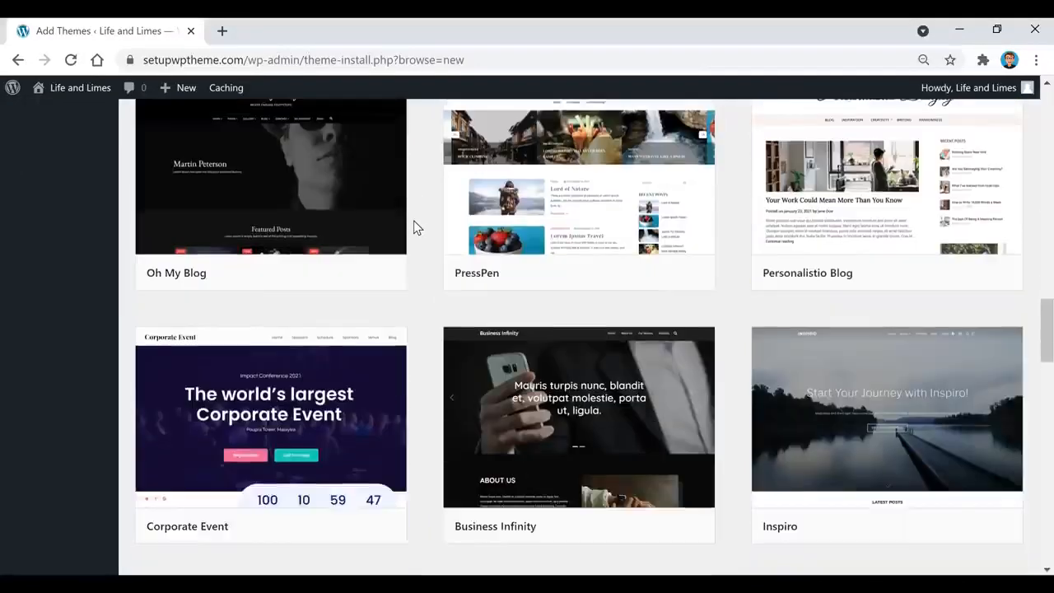
scroll(415, 227, down, 4)
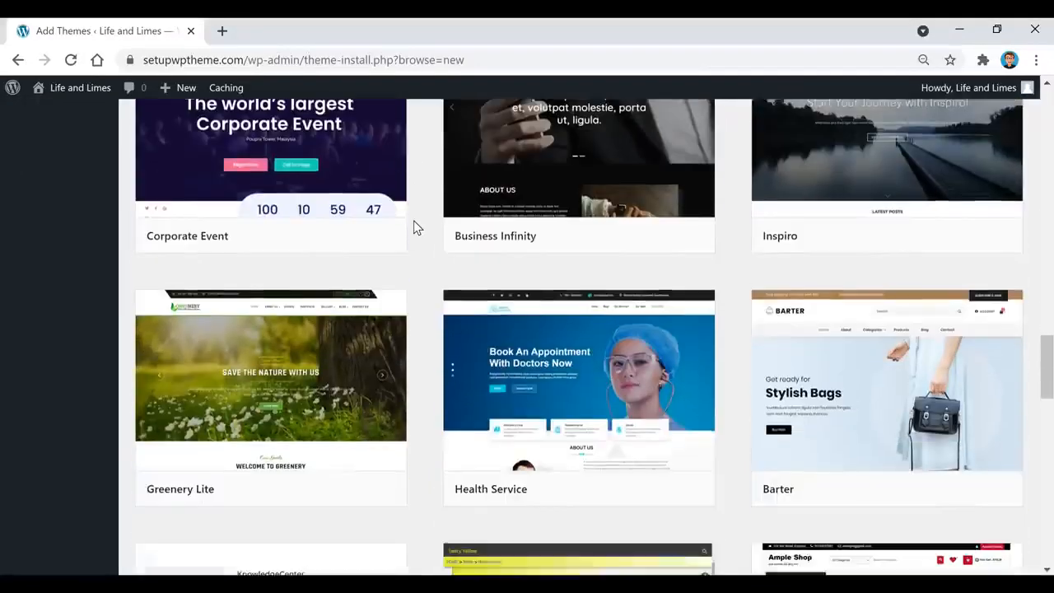
scroll(414, 232, down, 1)
scroll(411, 230, down, 4)
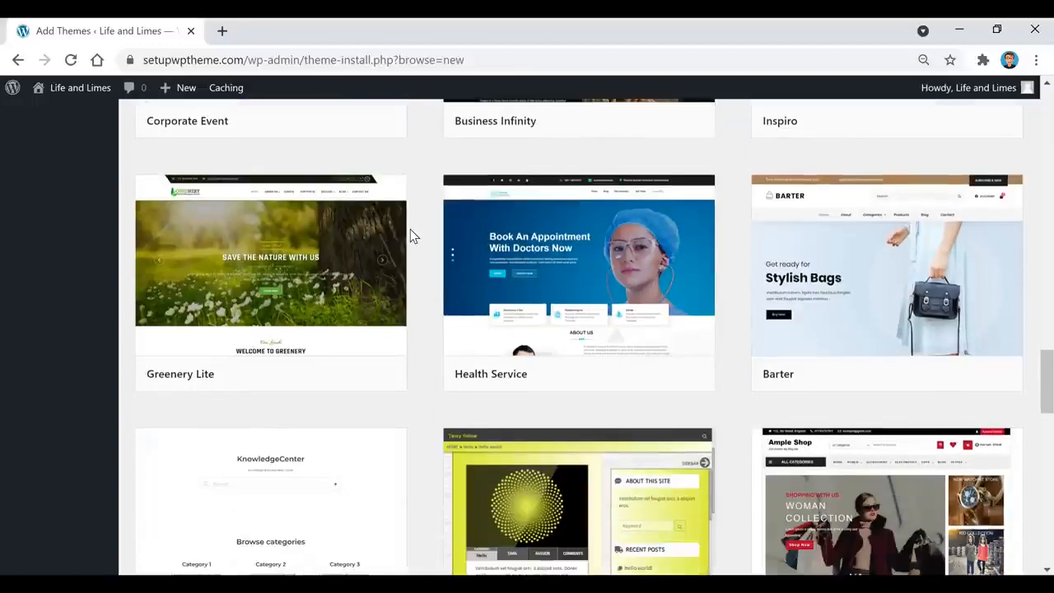
scroll(408, 226, down, 5)
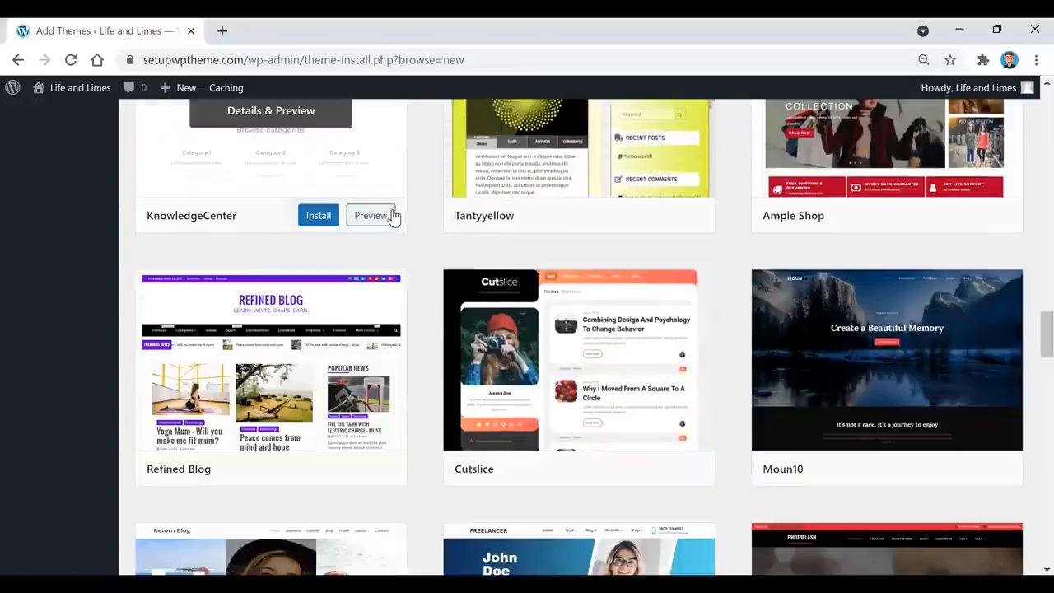
scroll(394, 216, up, 13)
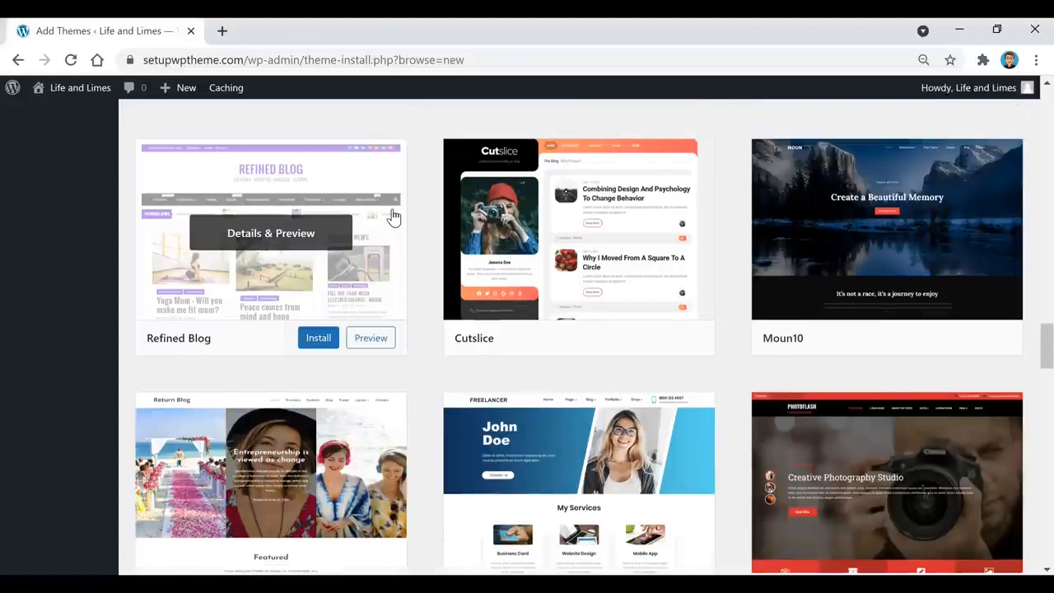
scroll(392, 218, up, 20)
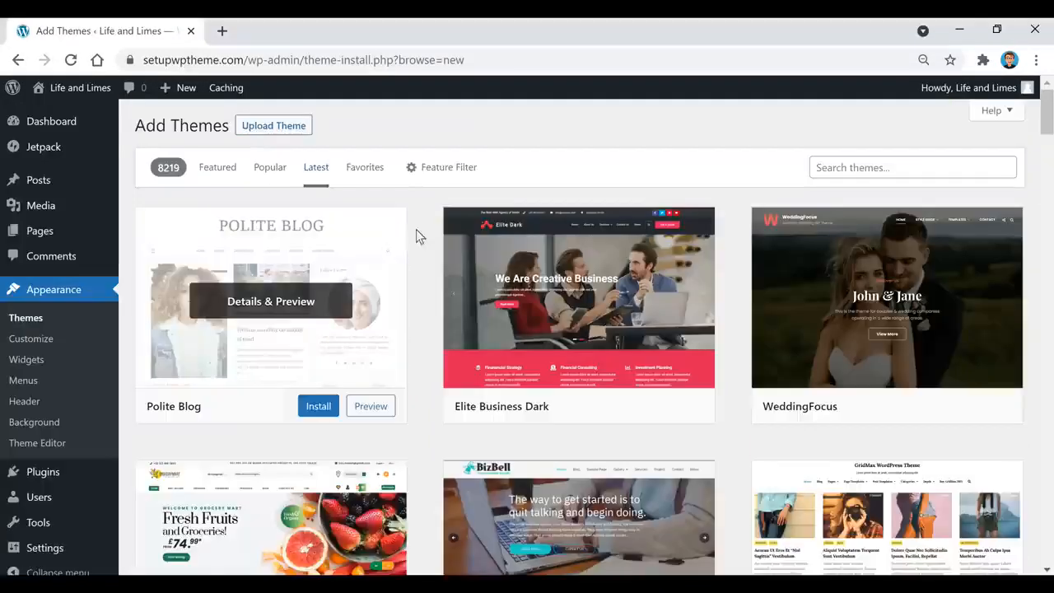
Search the available themes for 'fairy', then return to the installed themes with Fairy active
click(440, 174)
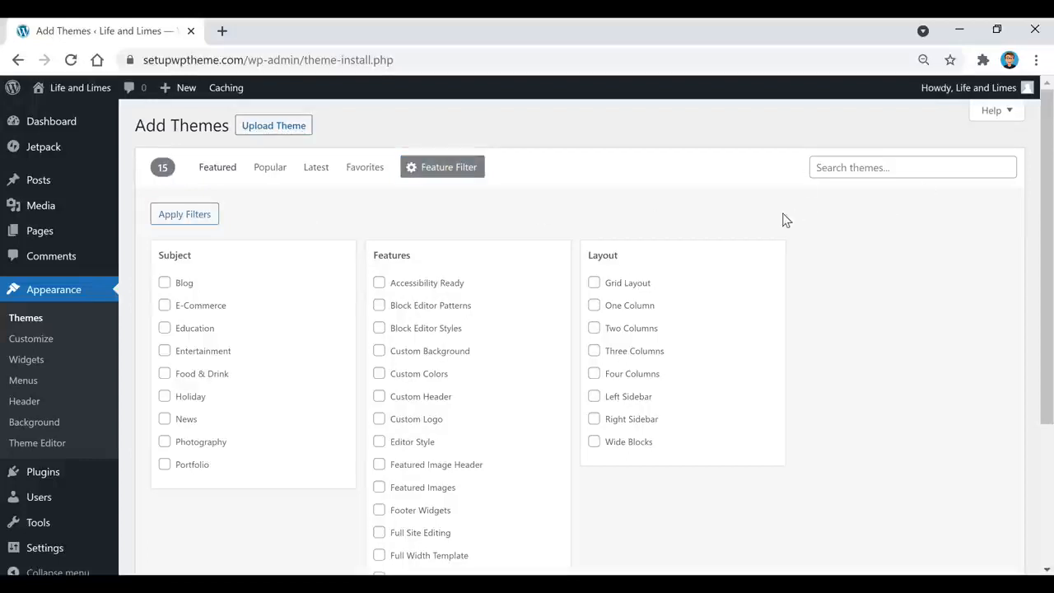
click(876, 167)
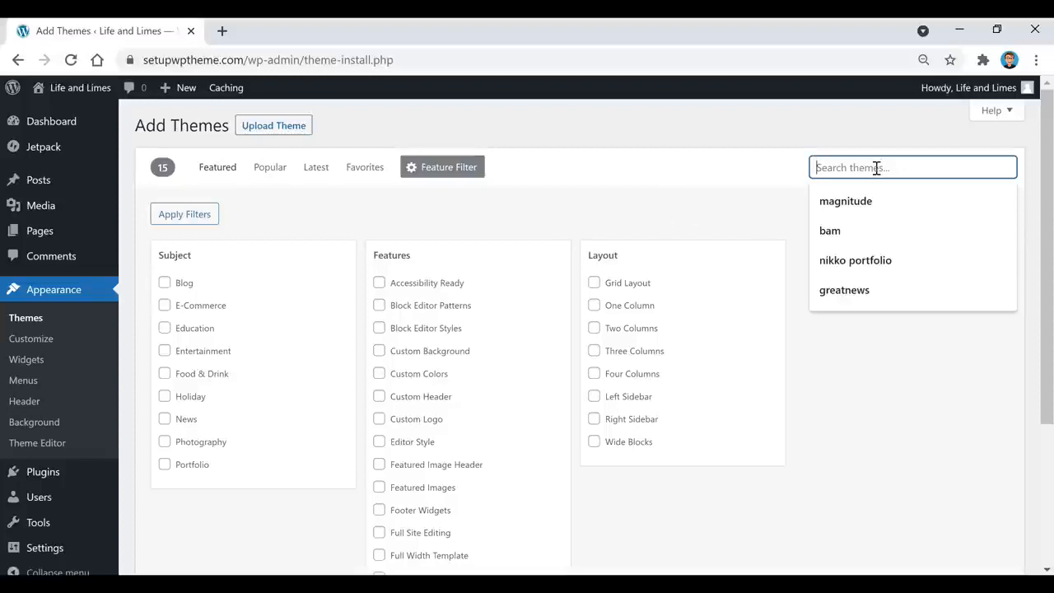
text(fairy)
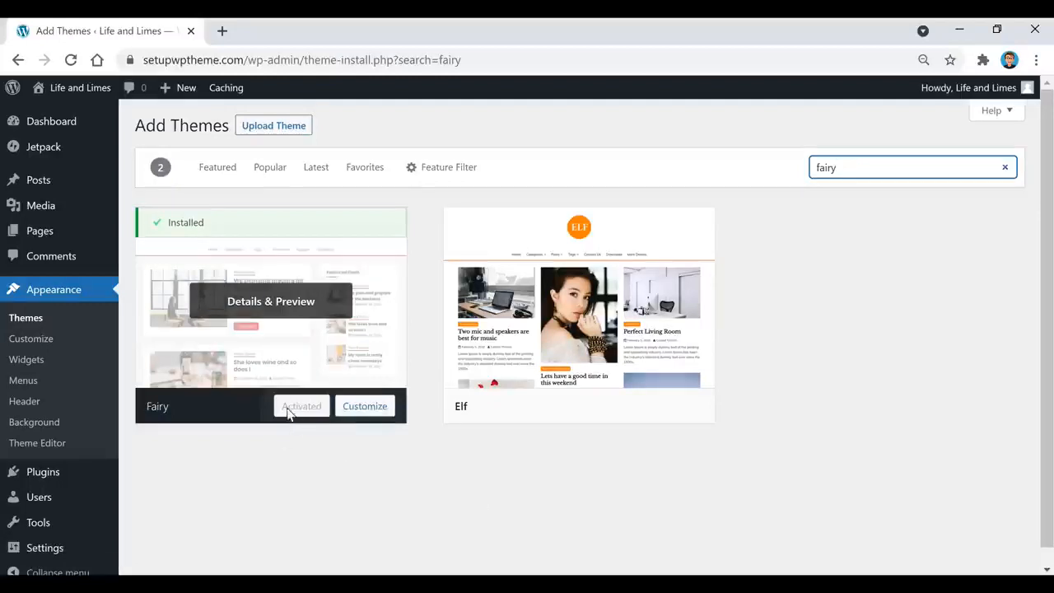
mouse_move(643, 428)
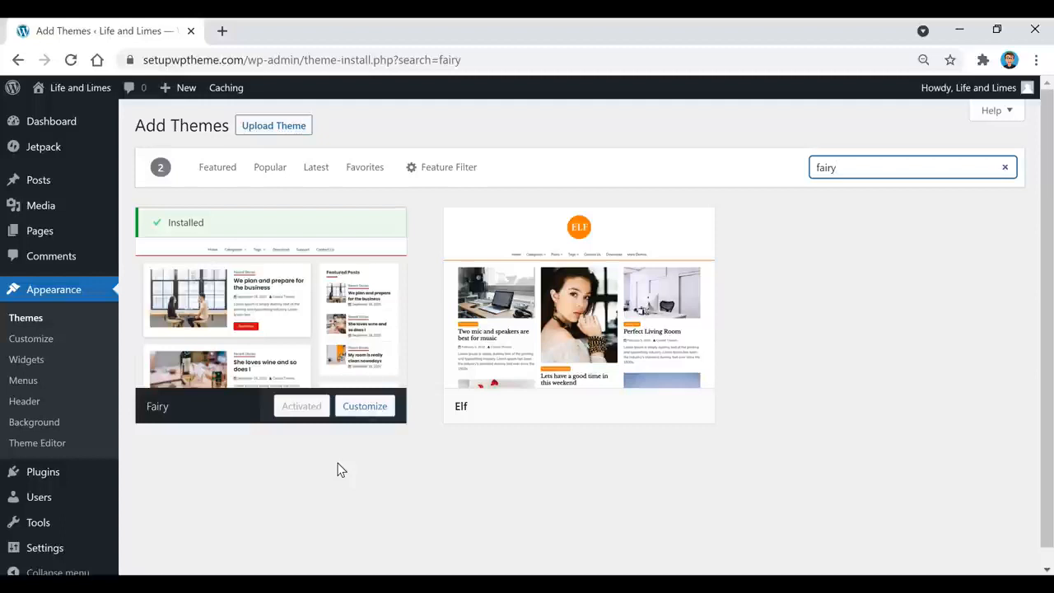
mouse_move(579, 395)
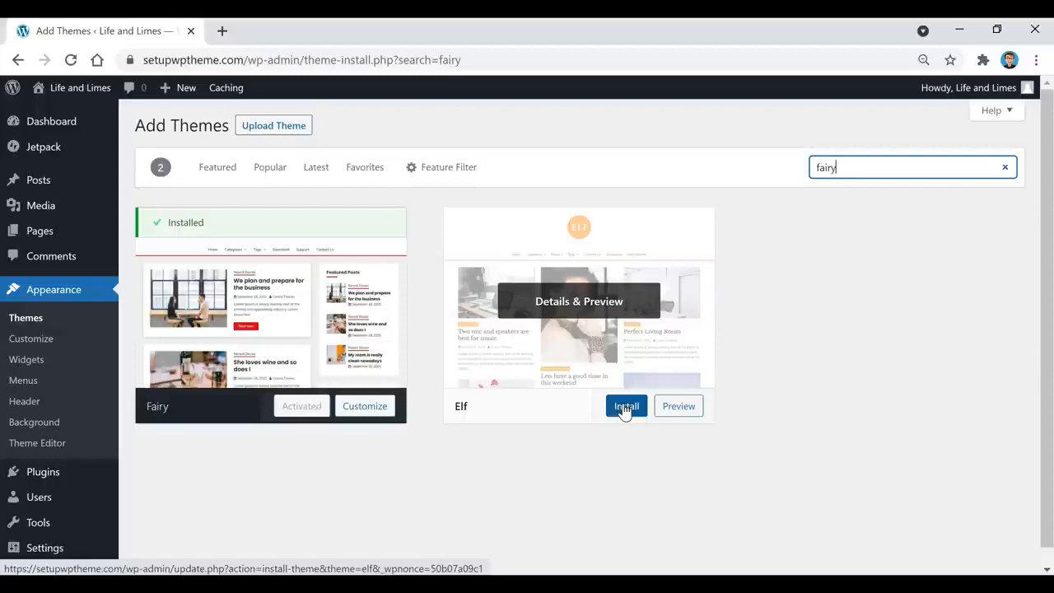
click(24, 319)
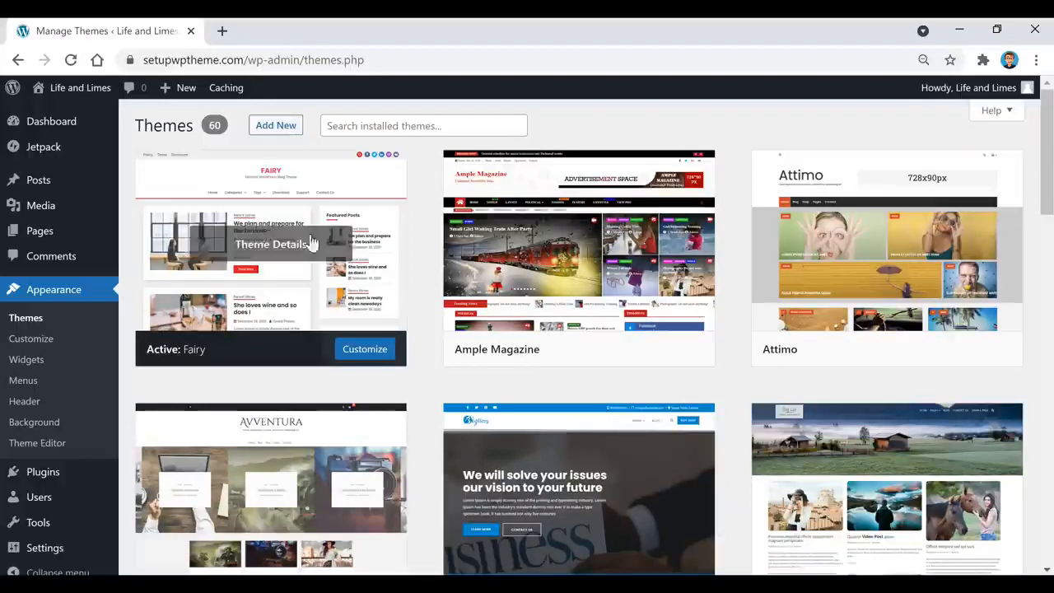
mouse_move(49, 556)
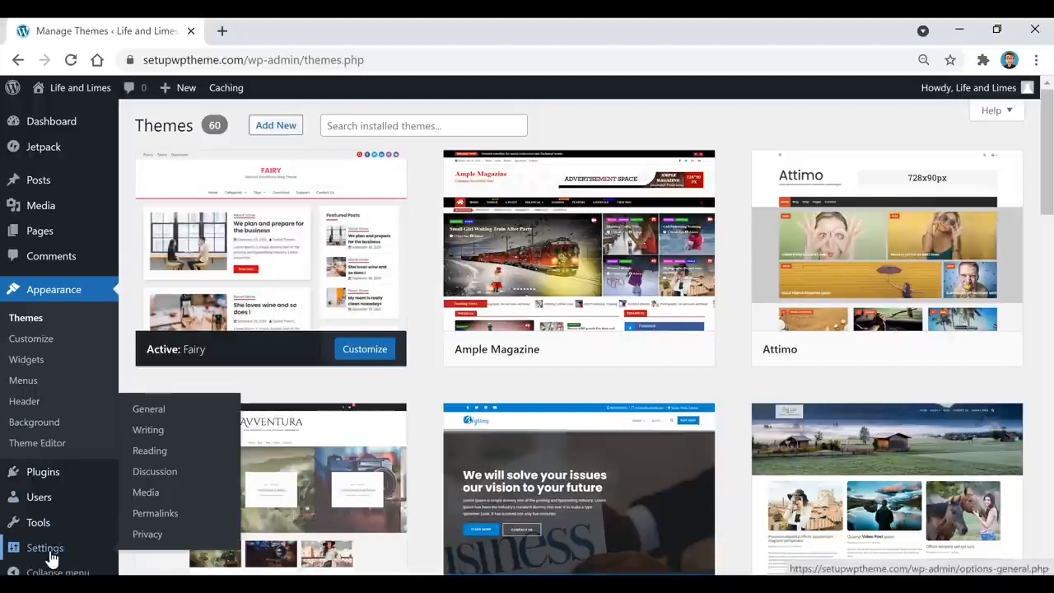
Review the Life and Limes Site Title and full Tagline in Settings > General, then back to Dashboard
click(150, 416)
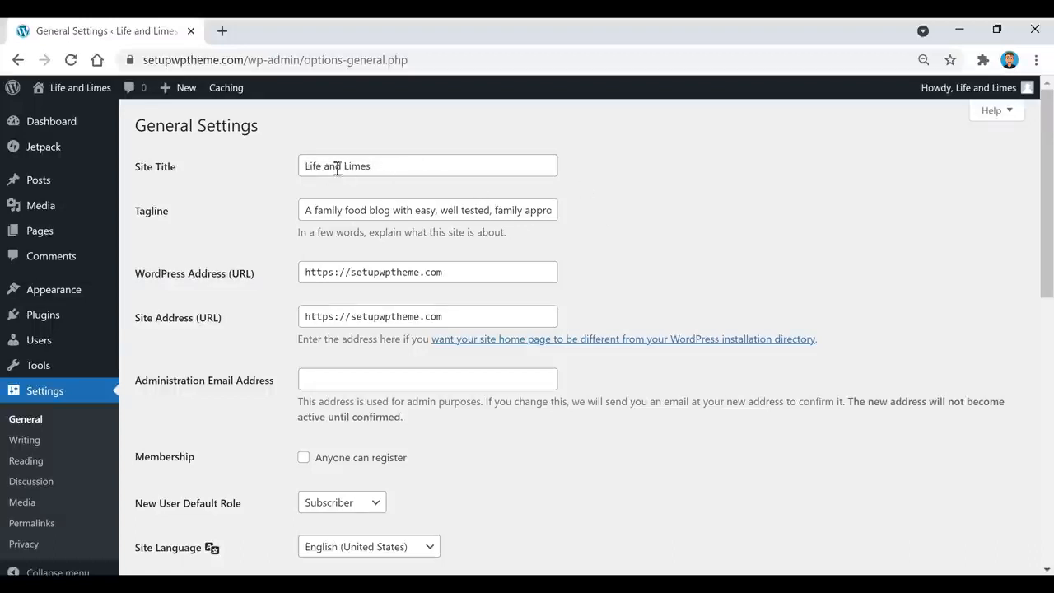
click(402, 167)
click(462, 136)
drag(470, 211, 576, 207)
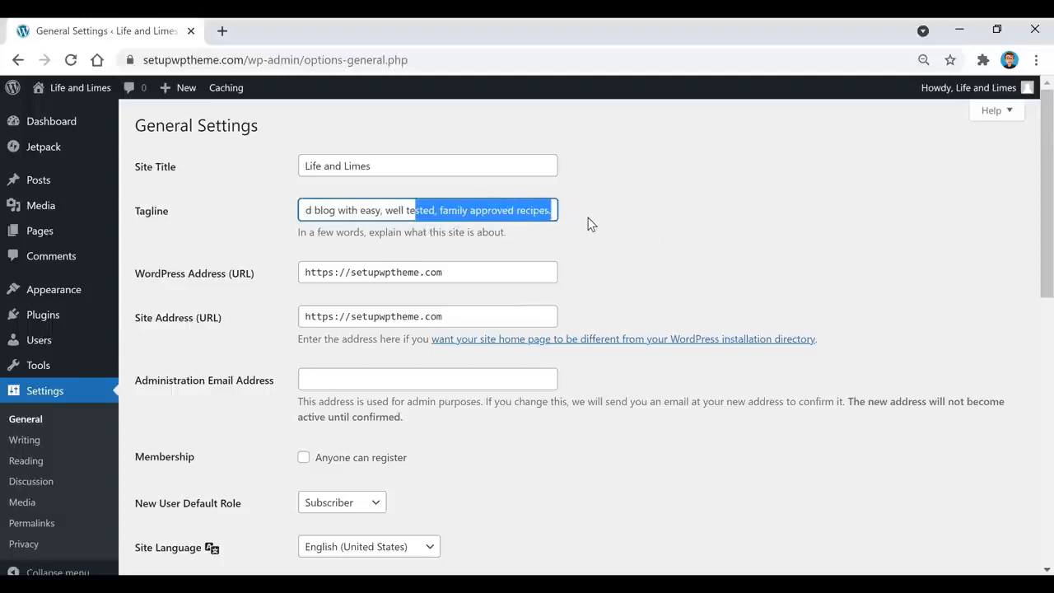
click(590, 220)
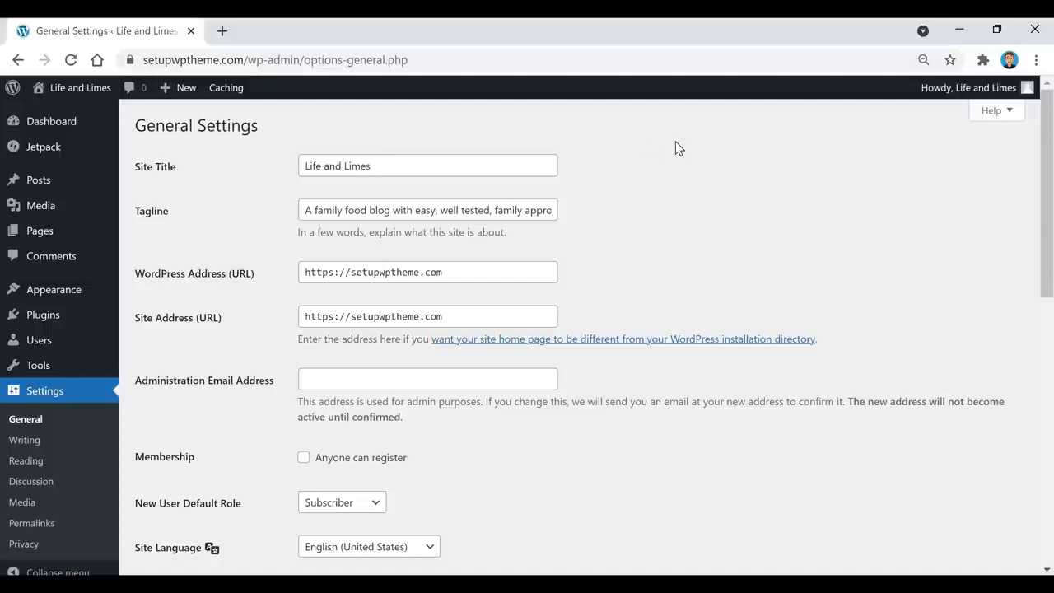
scroll(681, 142, down, 6)
scroll(682, 144, down, 3)
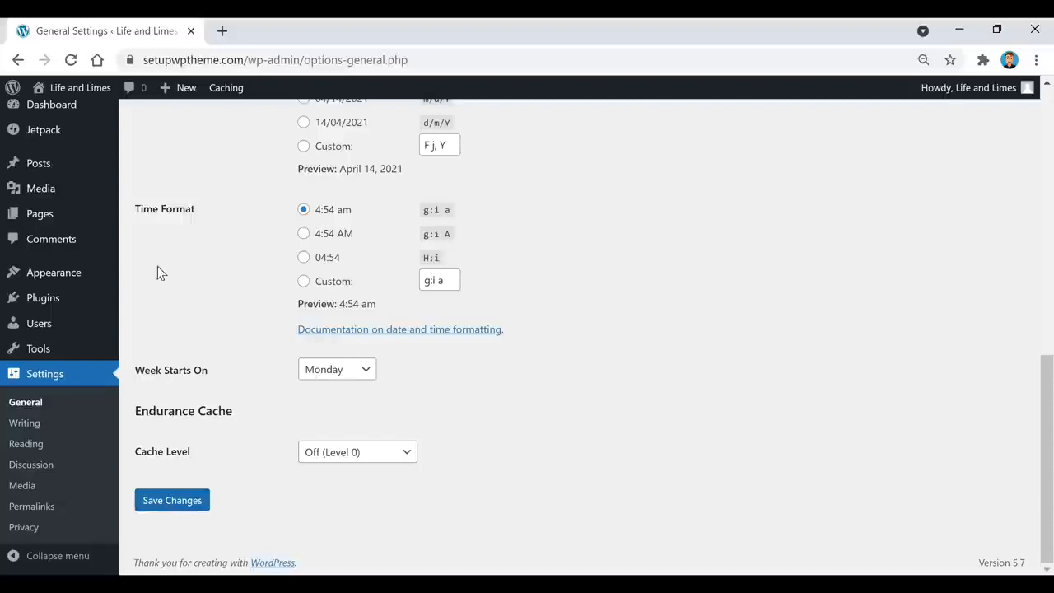
click(73, 113)
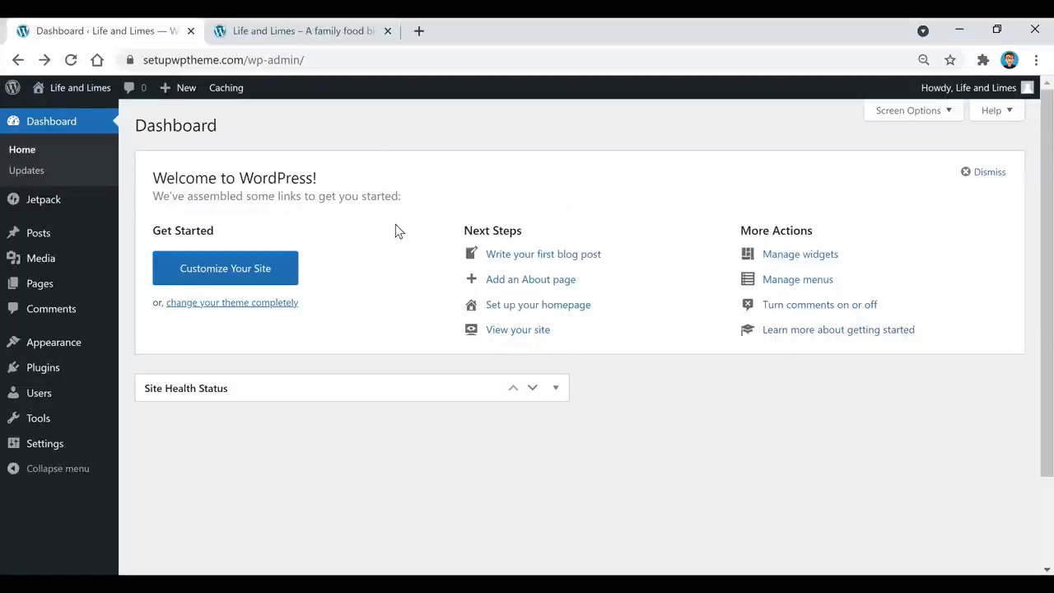
click(276, 30)
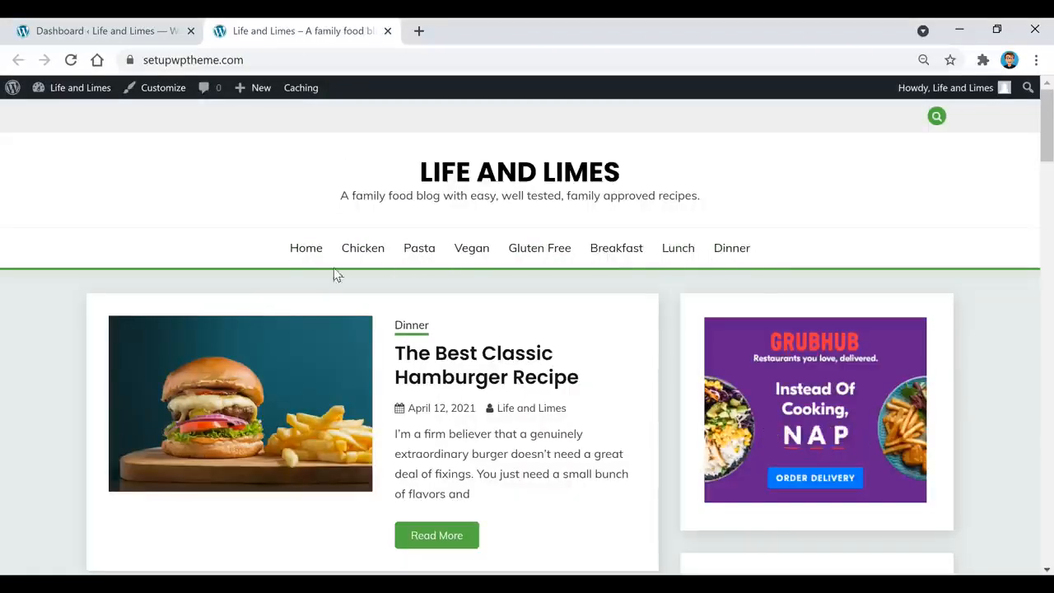
click(107, 33)
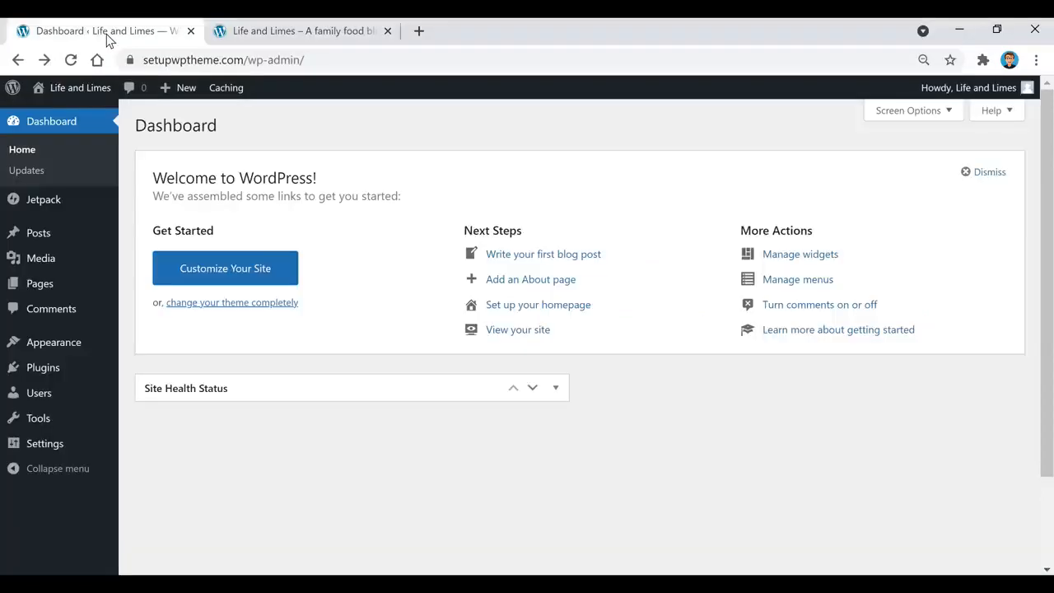
mouse_move(46, 242)
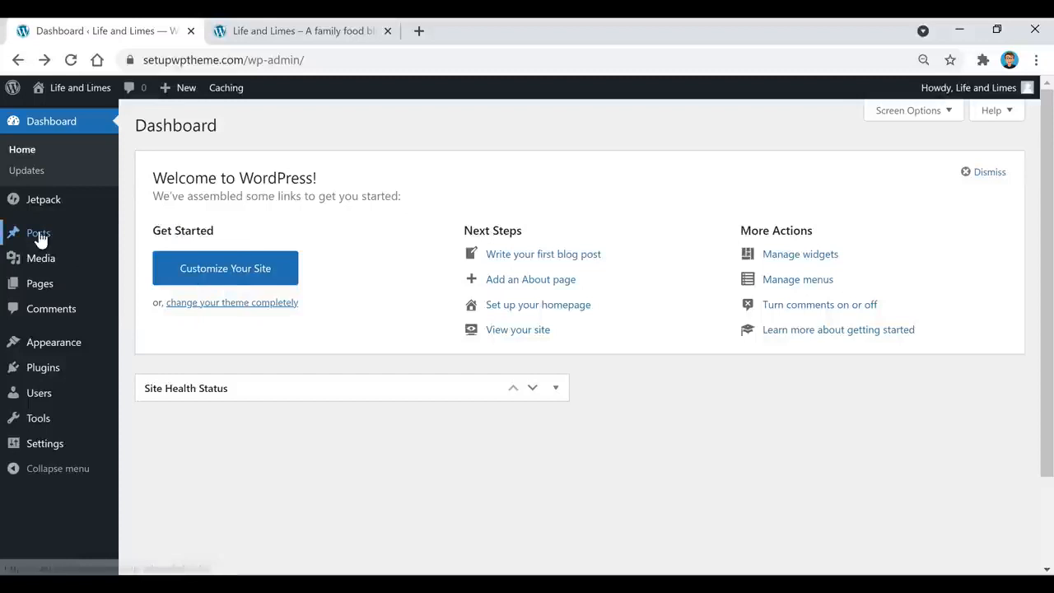
Add a new post category named 'Dessert' under Posts > Categories
click(155, 280)
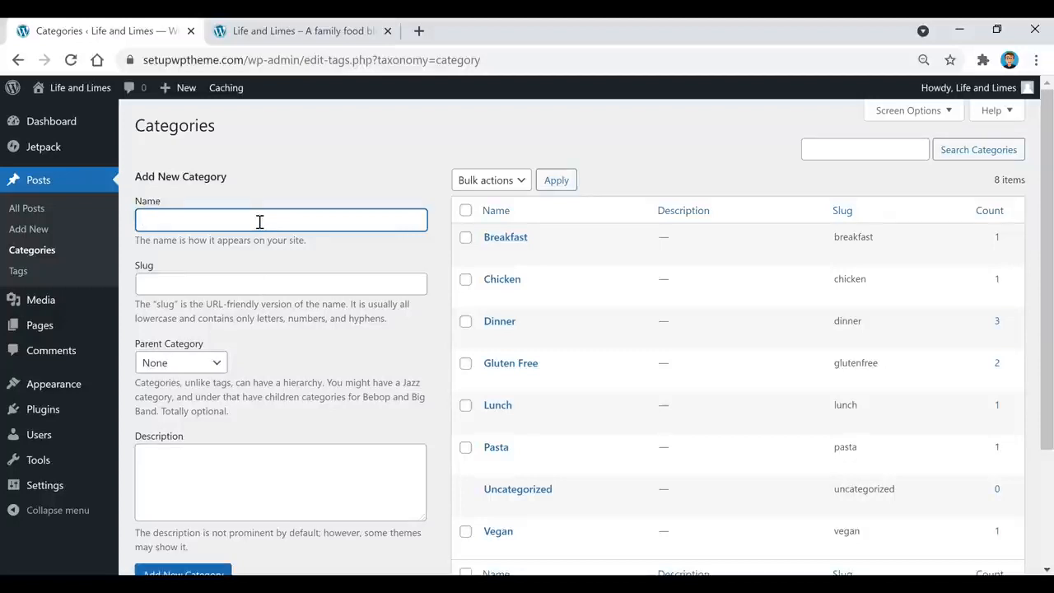
text(Dessert)
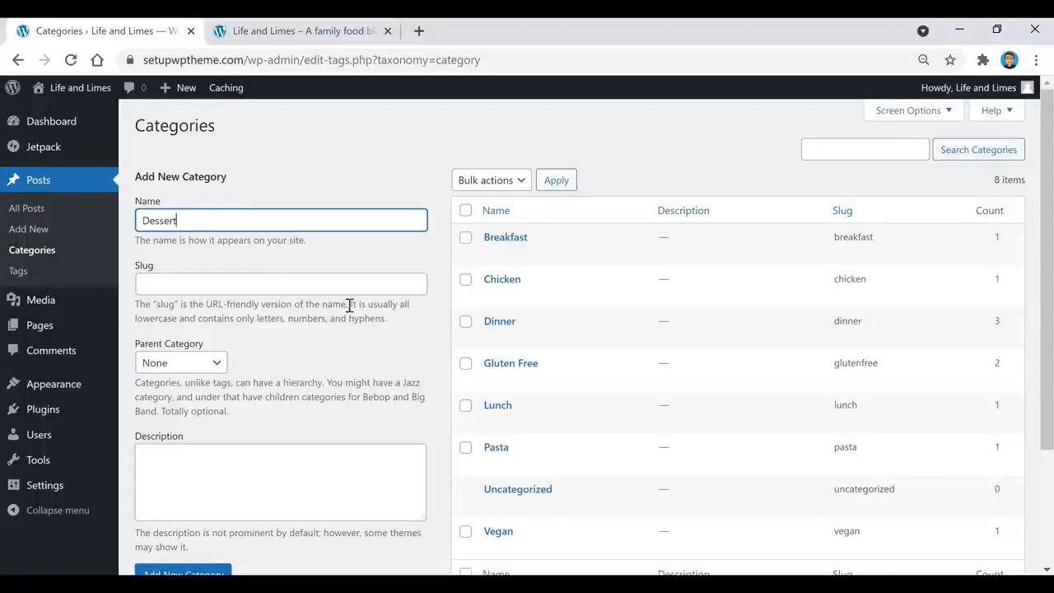
scroll(349, 305, down, 1)
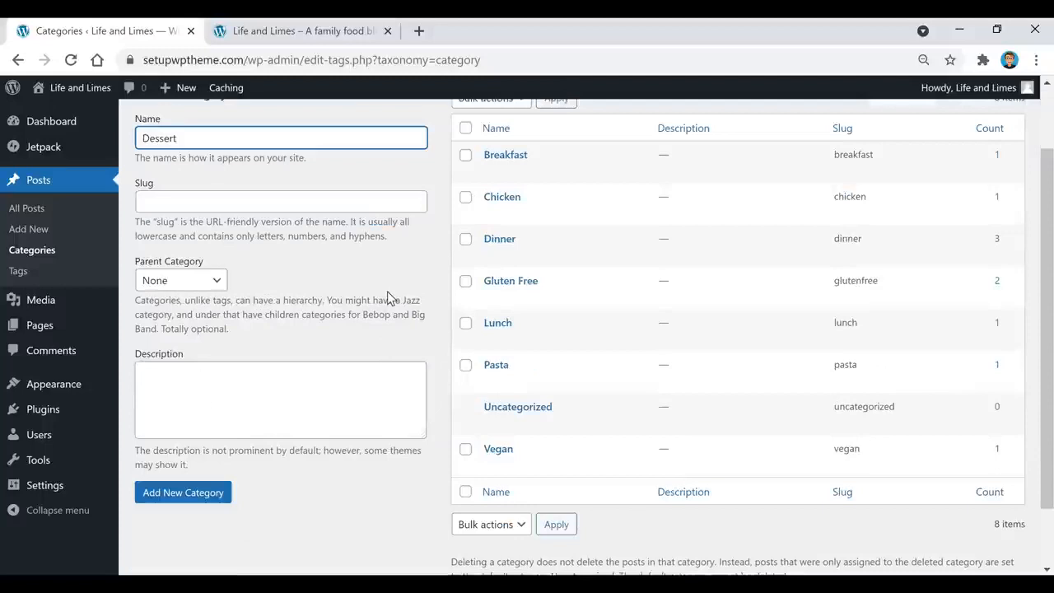
click(203, 498)
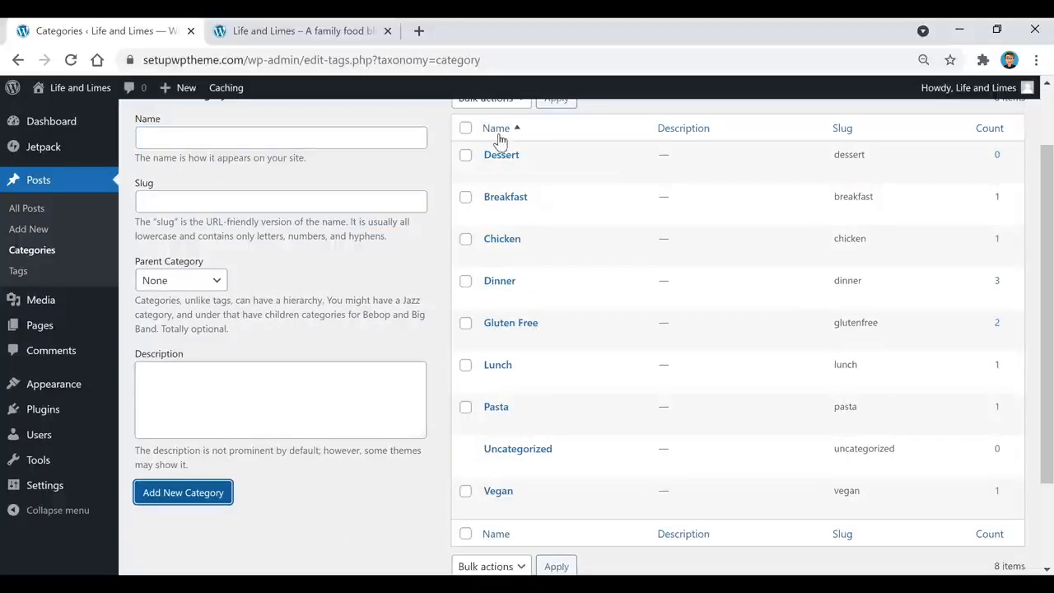
Delete the Dessert category with Bulk actions > Delete, leaving eight categories
scroll(519, 230, up, 1)
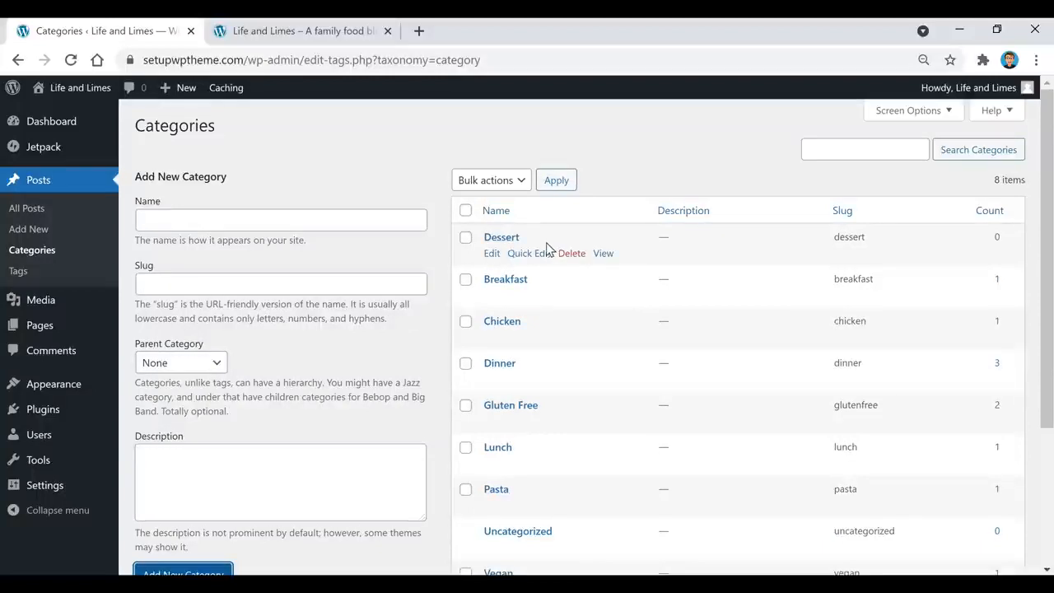
click(465, 237)
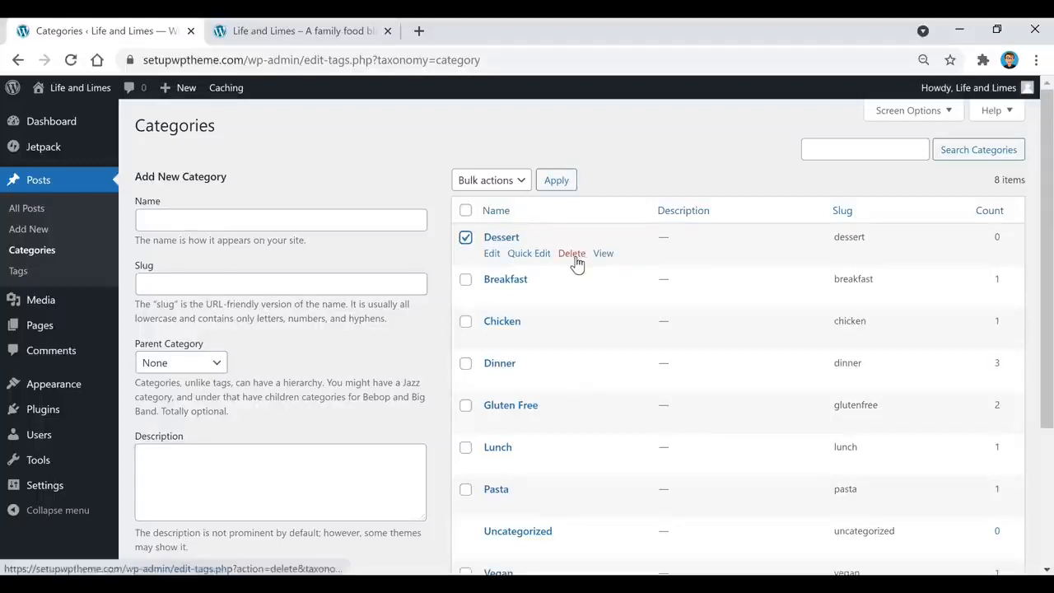
click(524, 181)
click(492, 209)
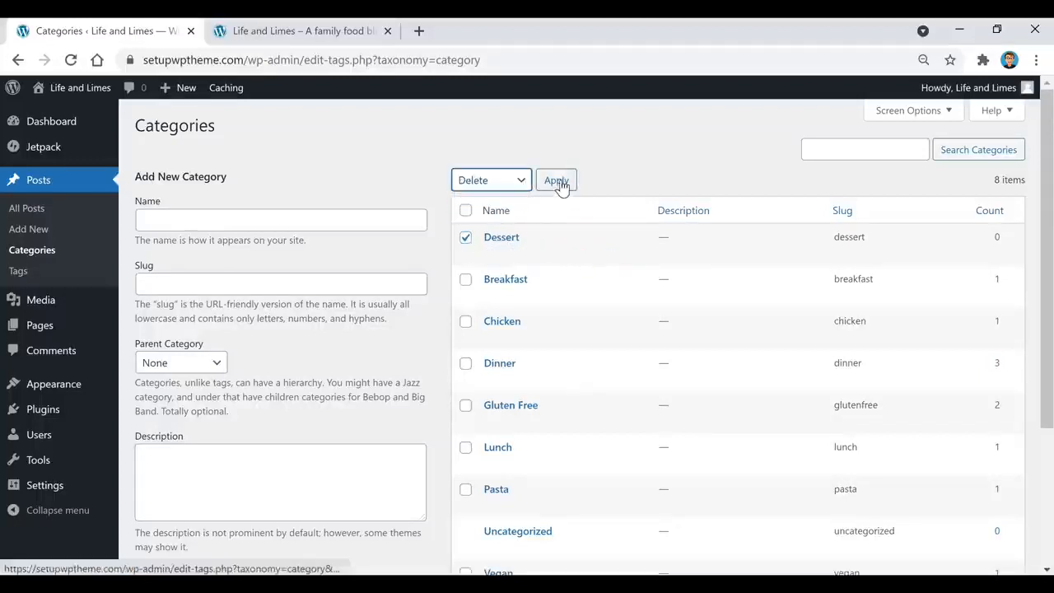
click(557, 182)
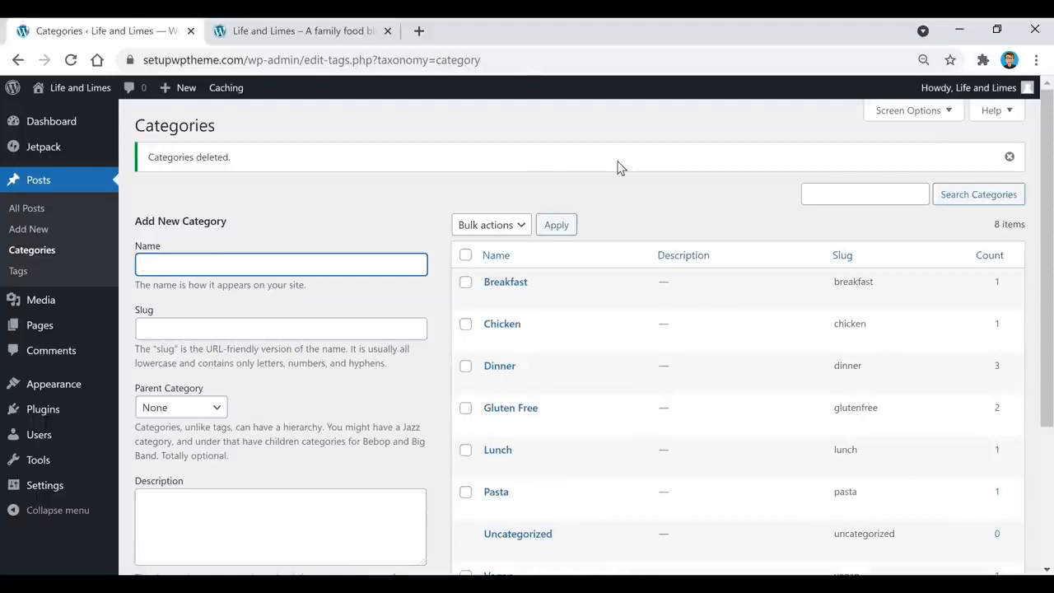
click(346, 206)
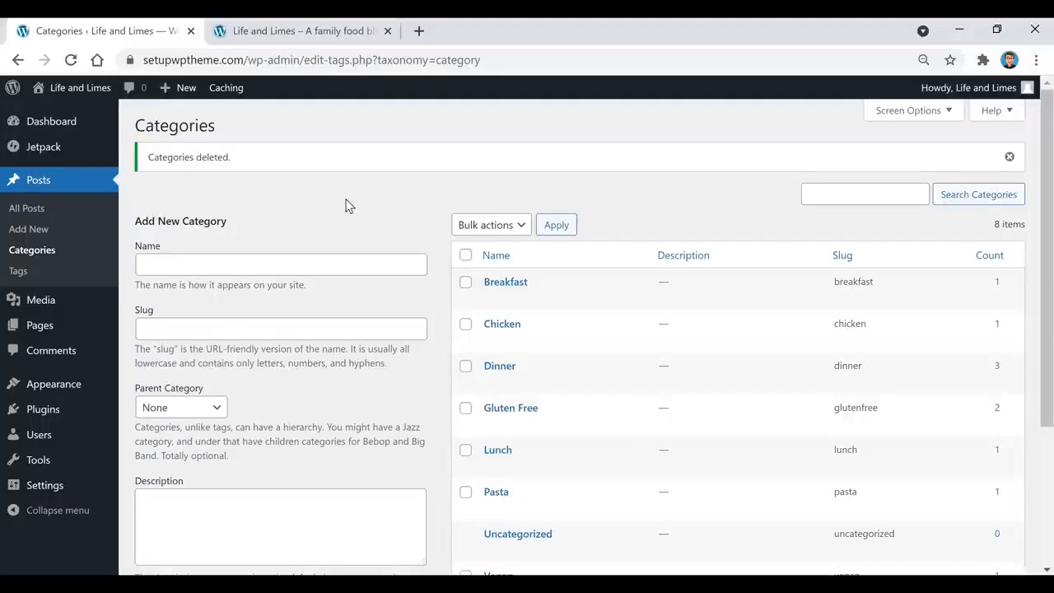
scroll(346, 206, down, 3)
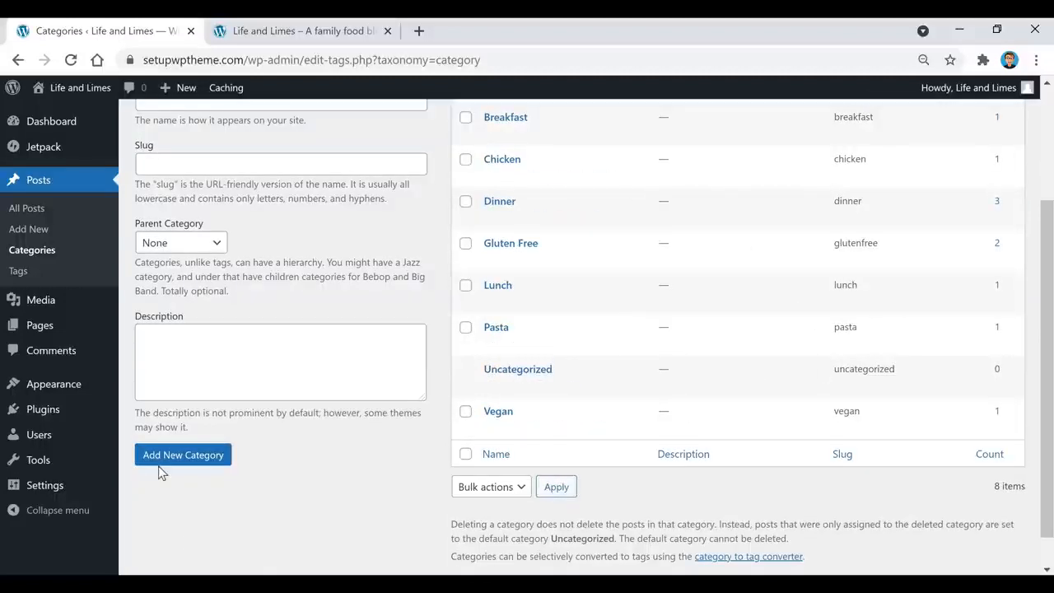
scroll(338, 477, up, 3)
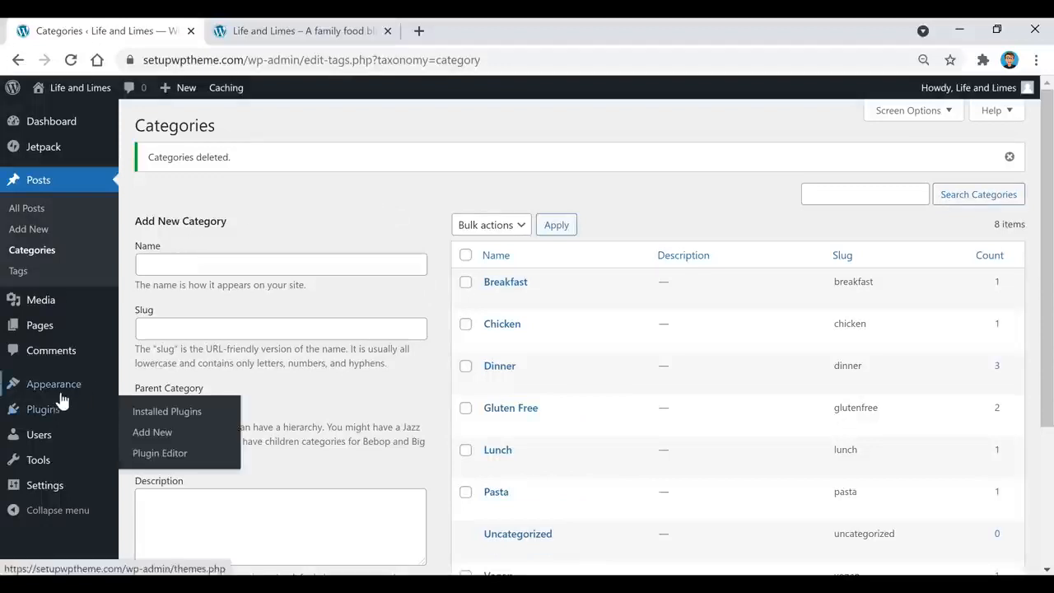
mouse_move(61, 397)
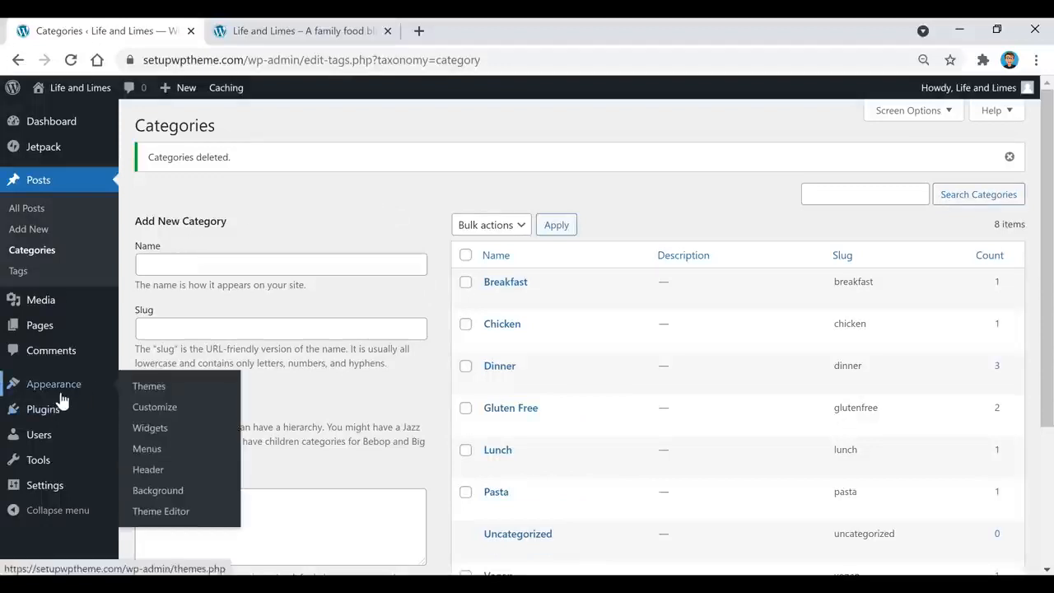
Open Menu 1 in Appearance > Menus and expand the Categories list of addable items
click(156, 458)
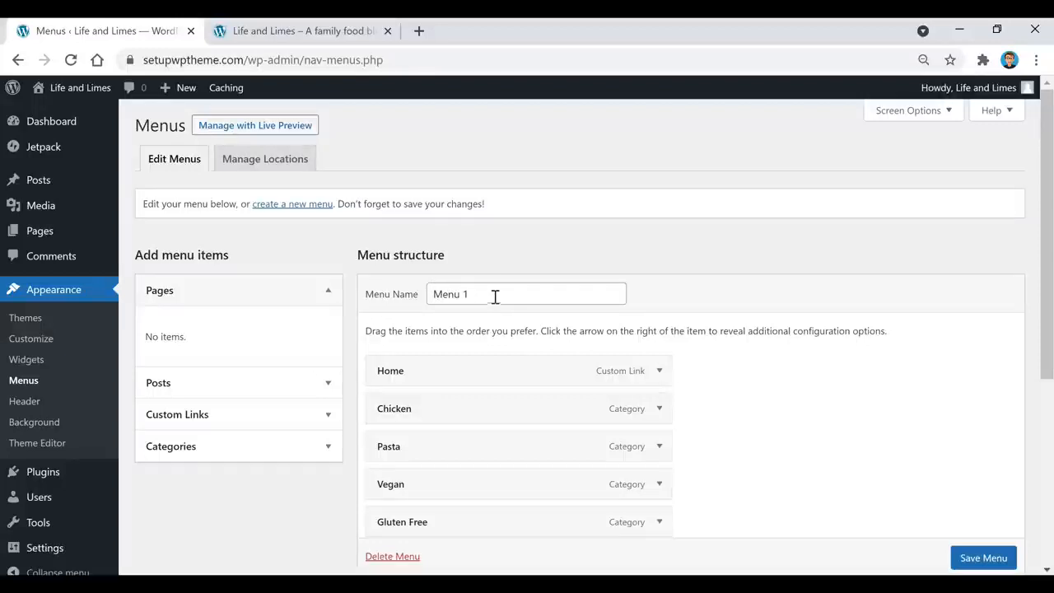
click(299, 459)
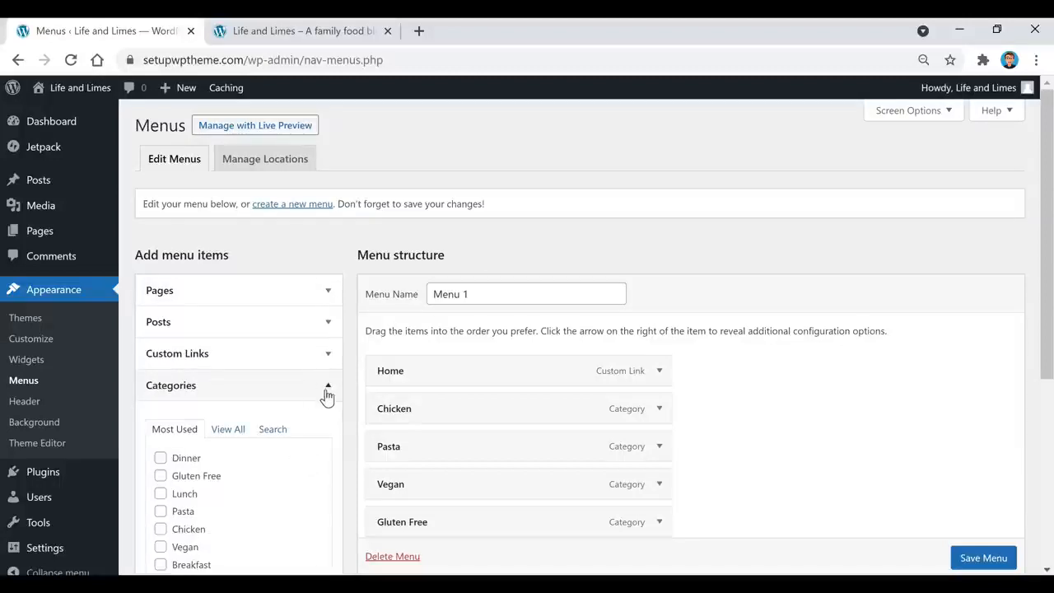
scroll(358, 403, down, 1)
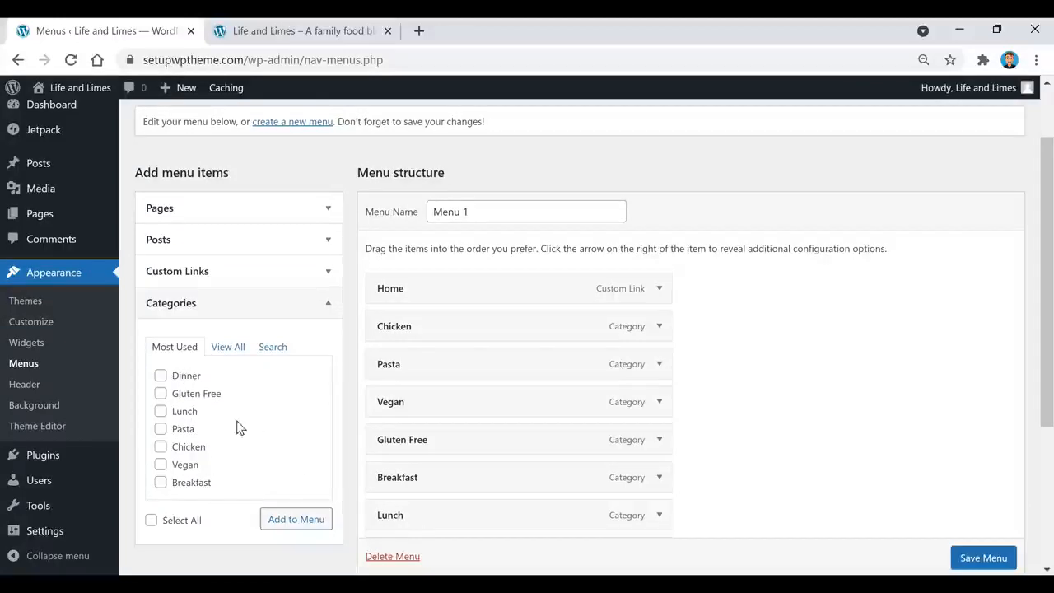
Add Dinner, Gluten Free and Lunch to Menu 1, placing Gluten Free top-level after Pasta
click(160, 378)
click(161, 393)
click(161, 412)
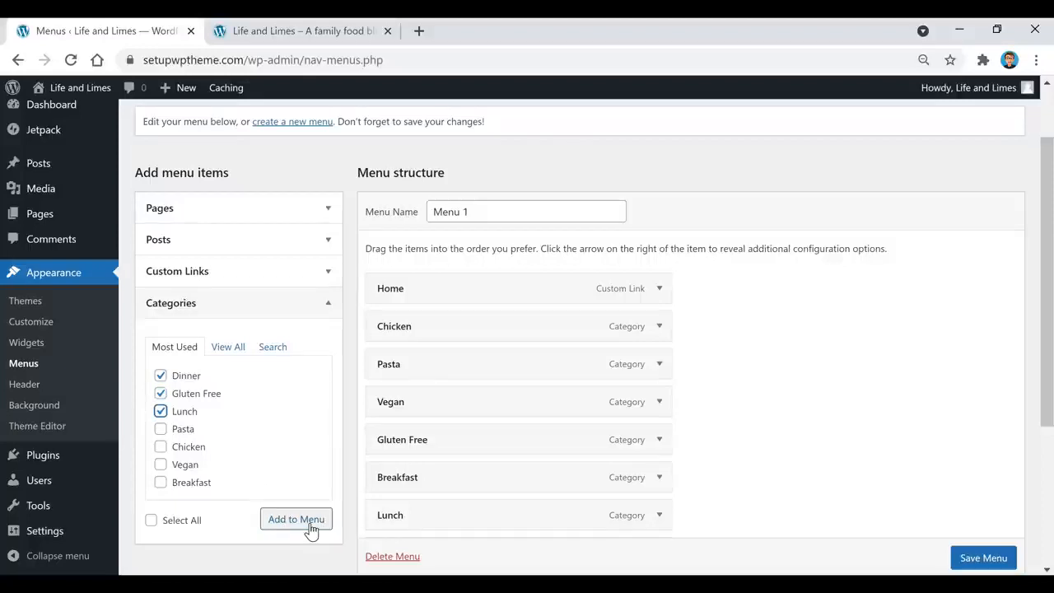
drag(436, 439, 478, 406)
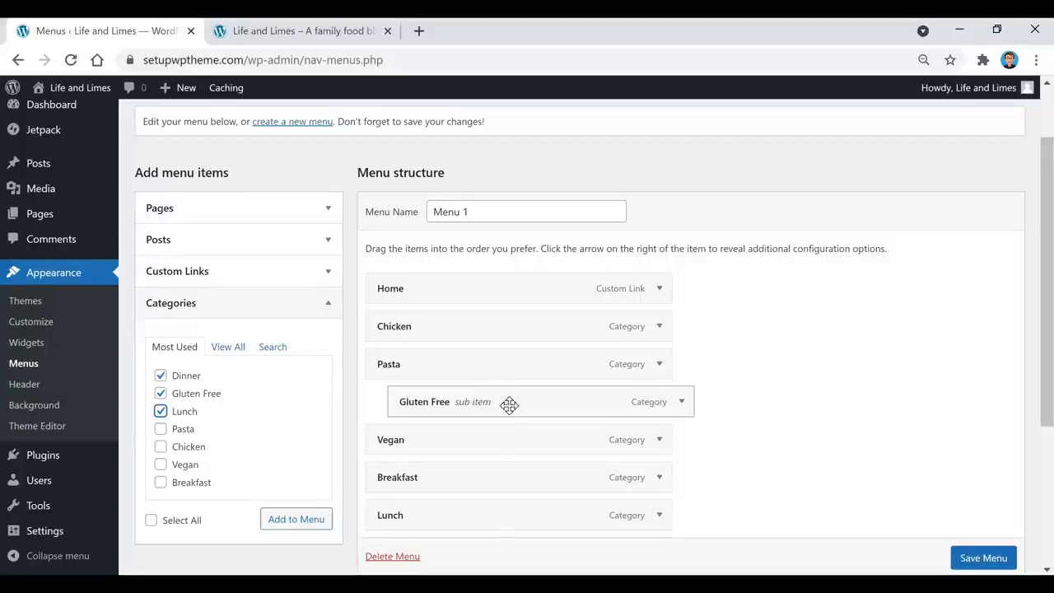
drag(509, 404, 487, 402)
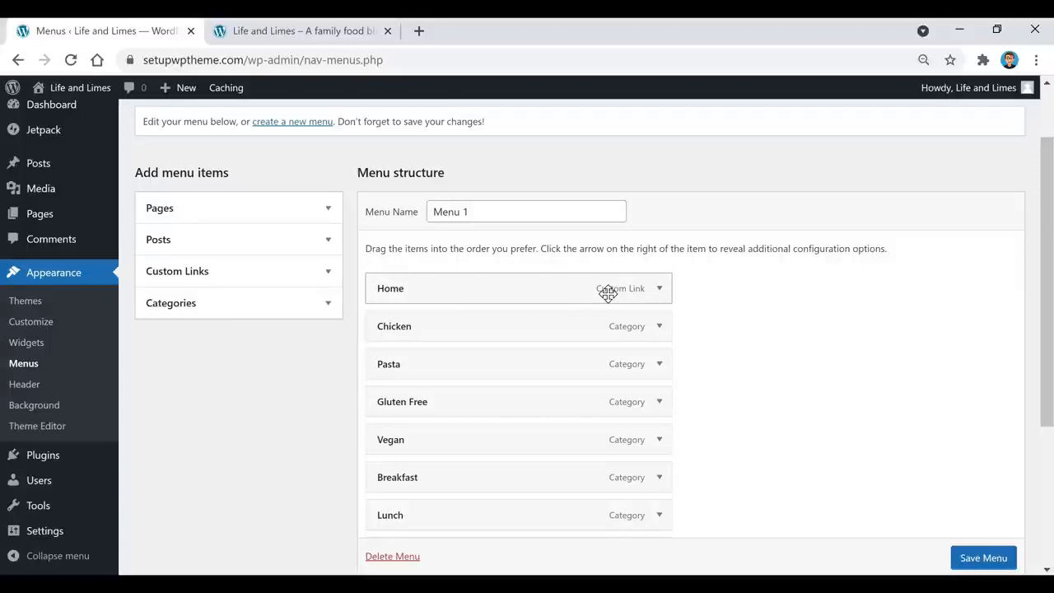
Expand Custom Links, review the menu settings below, then go back to the Dashboard
click(244, 280)
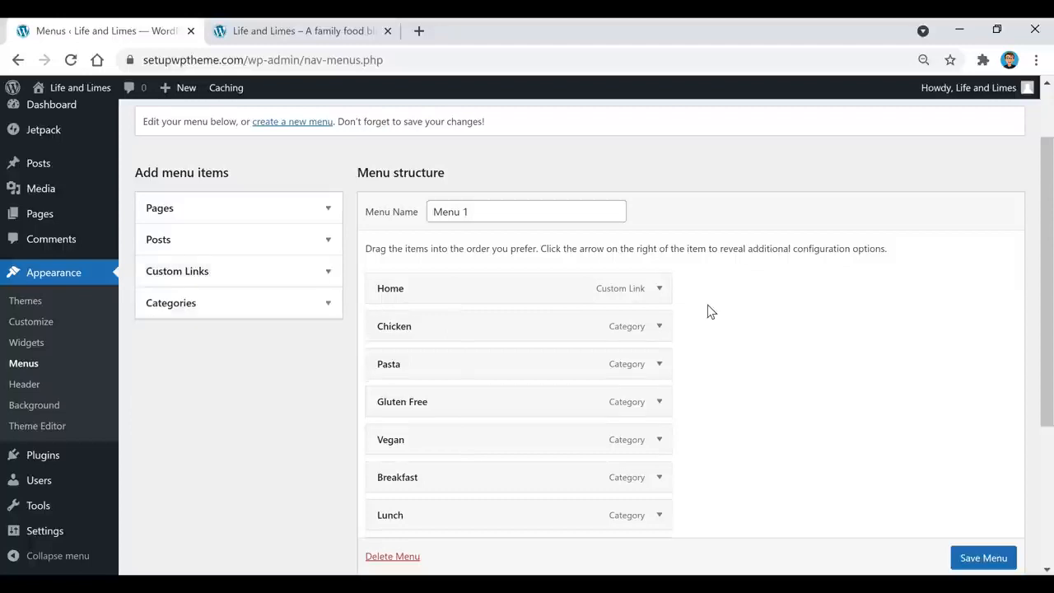
scroll(708, 310, down, 1)
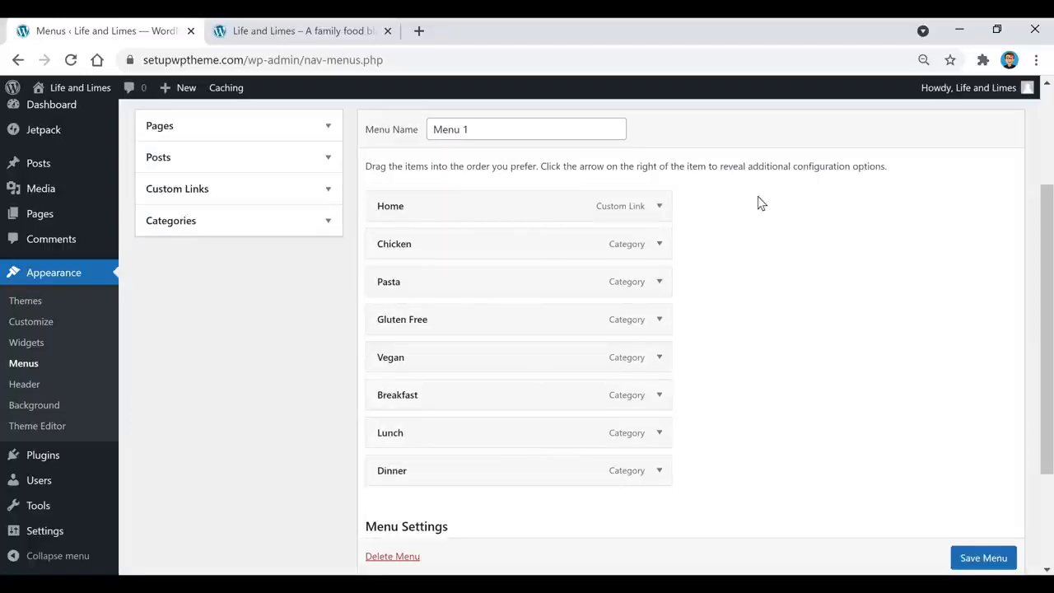
scroll(741, 289, down, 2)
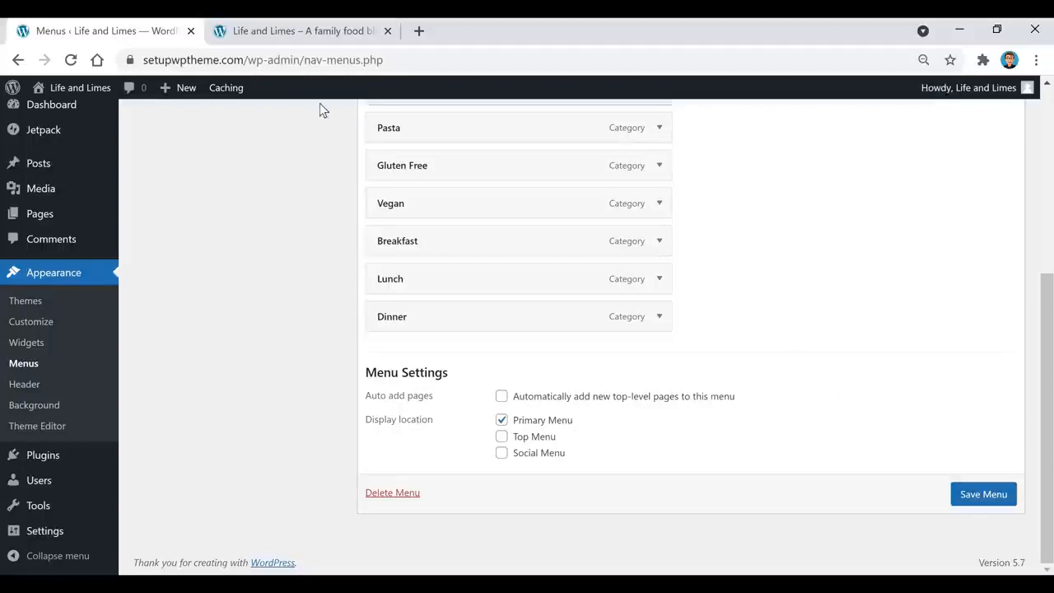
click(51, 105)
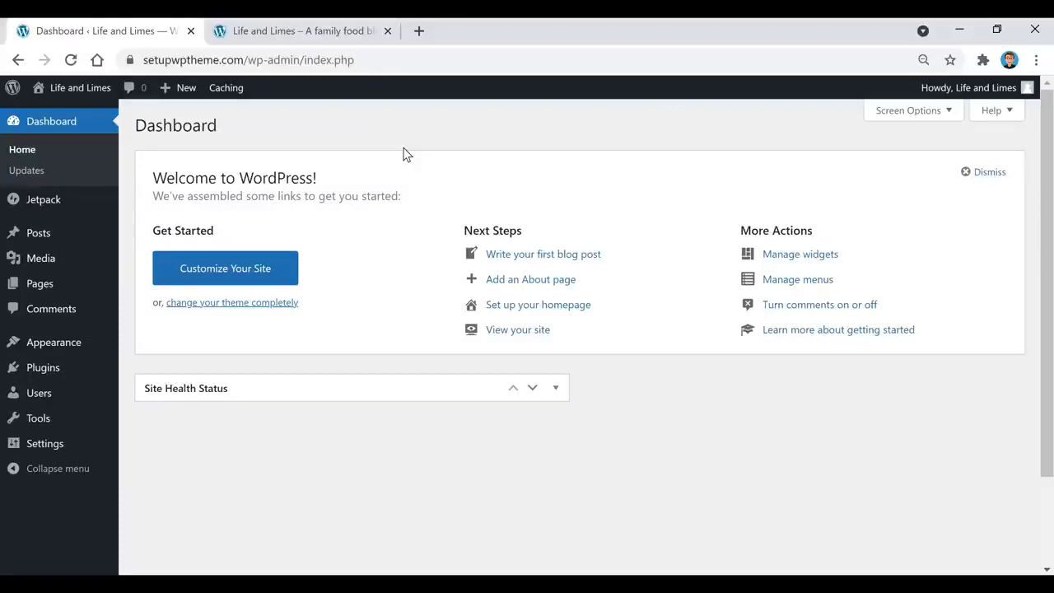
From the live site tab, go back to the admin Dashboard and open the Posts list
mouse_move(70, 91)
key(ctrl+Tab)
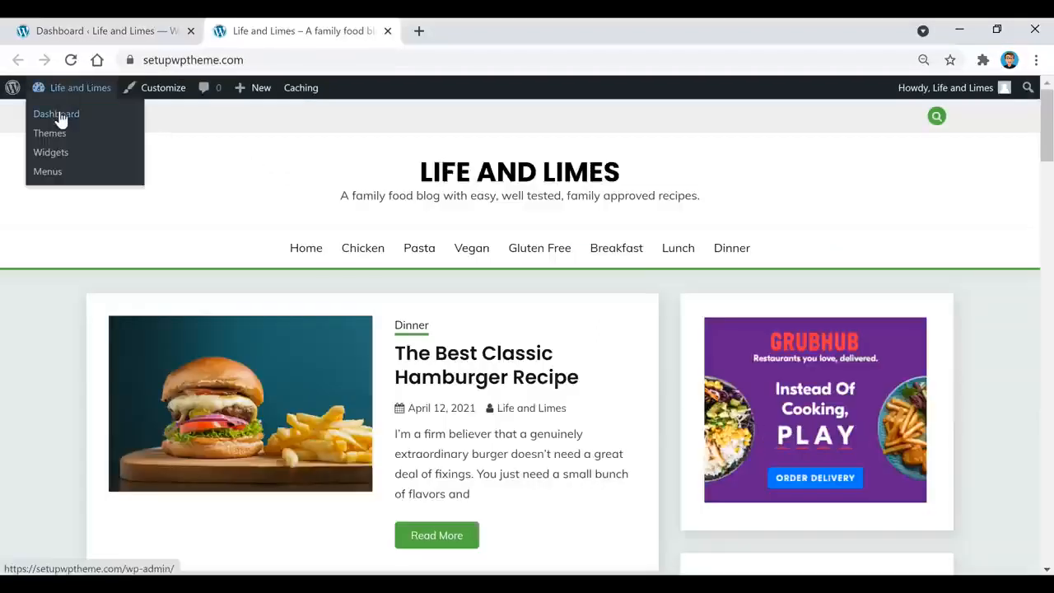
click(60, 120)
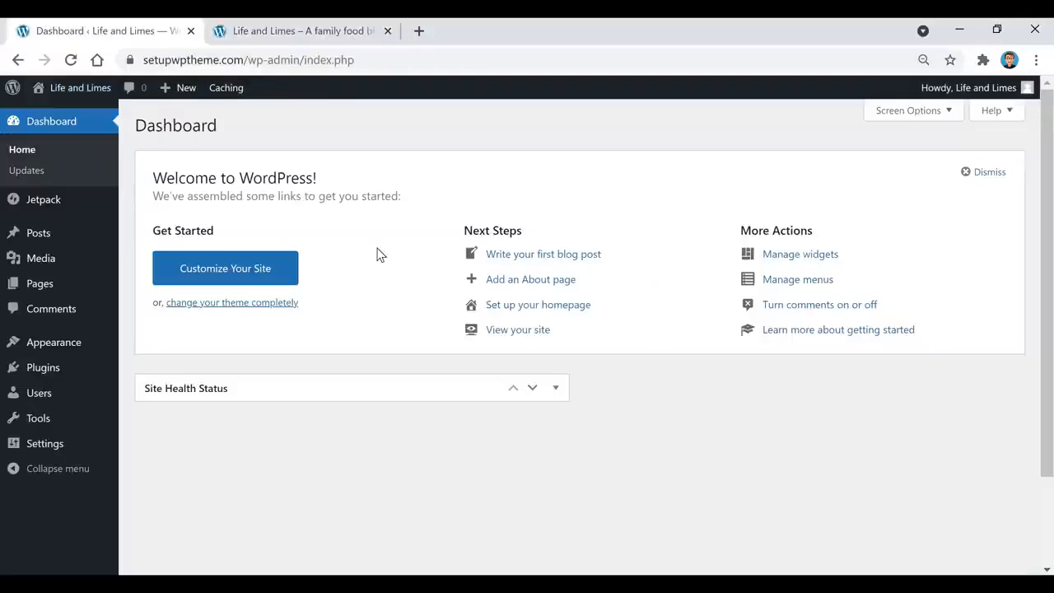
mouse_move(37, 237)
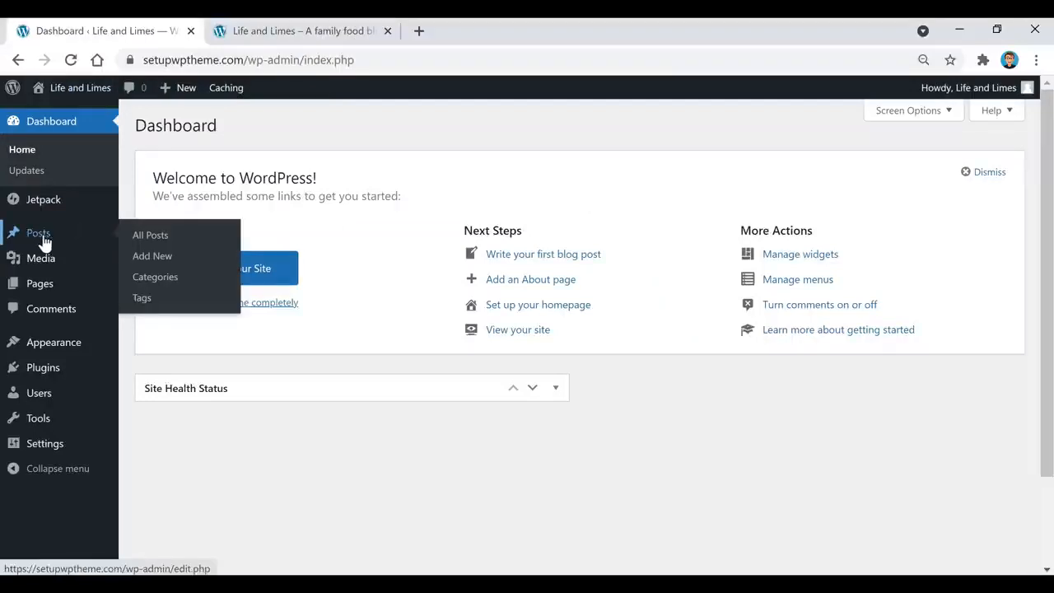
click(37, 234)
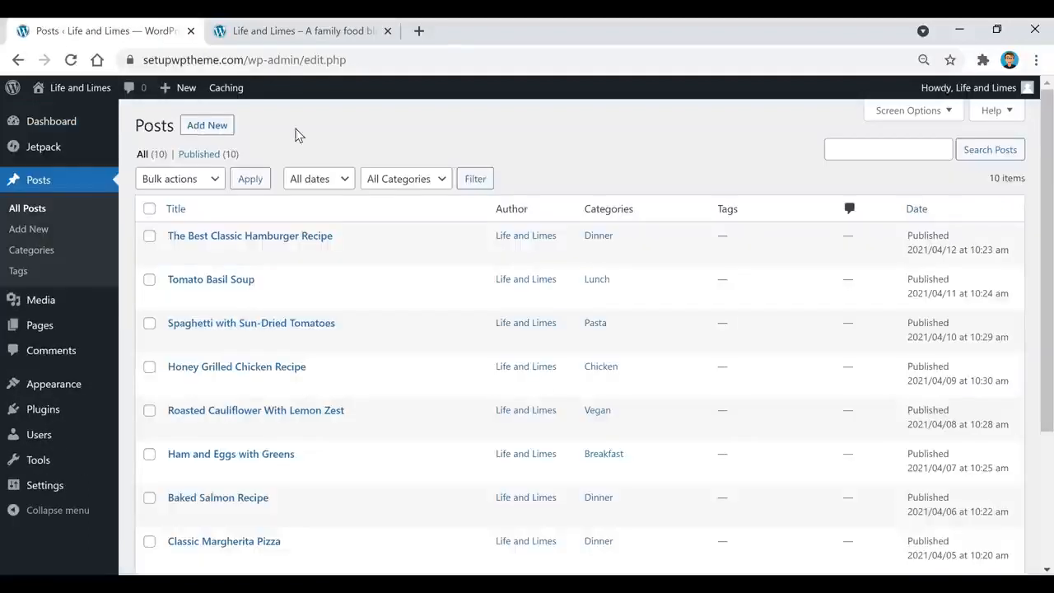
Try Move to Trash on The Best Classic Hamburger Recipe, untick it, and start a new post
scroll(348, 219, down, 3)
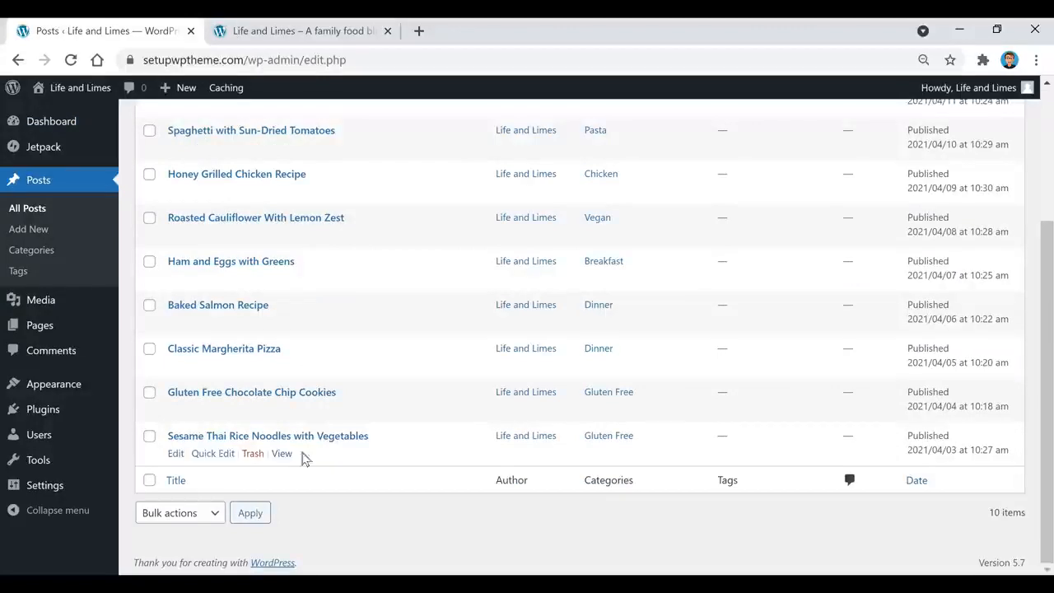
scroll(360, 476, up, 3)
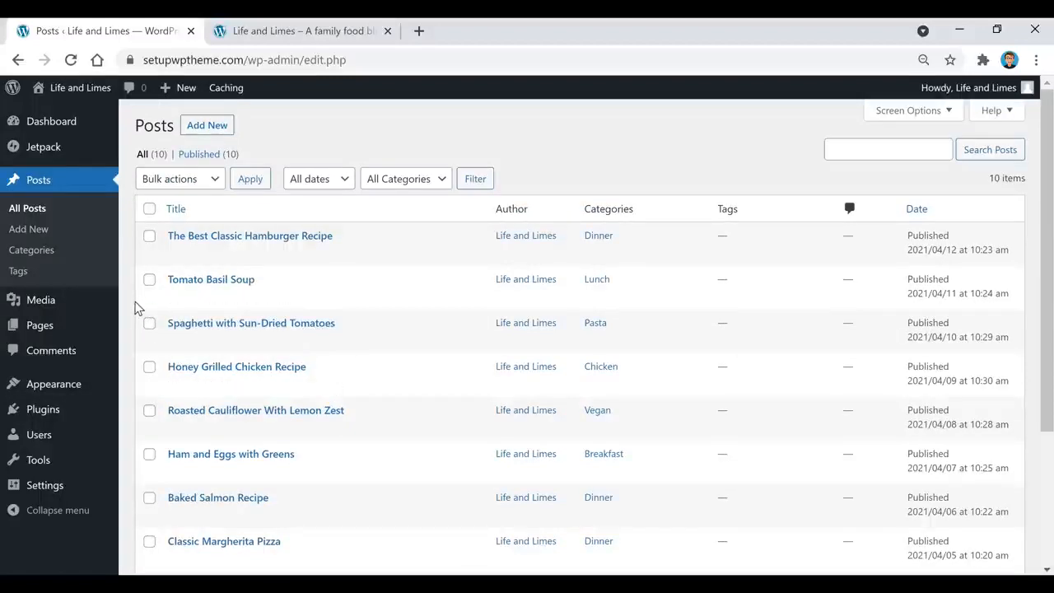
click(149, 237)
click(207, 179)
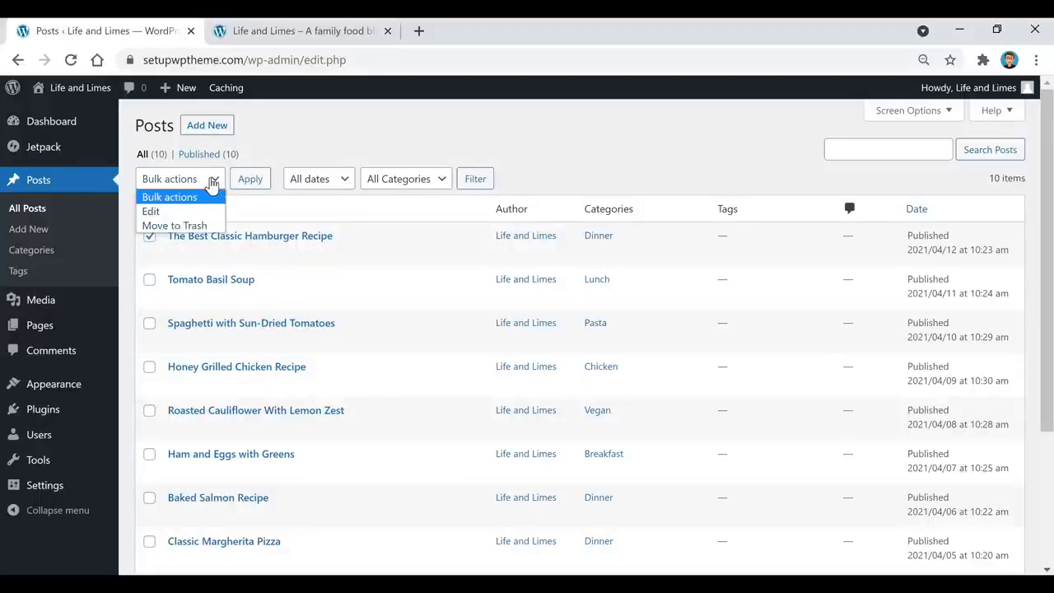
click(204, 228)
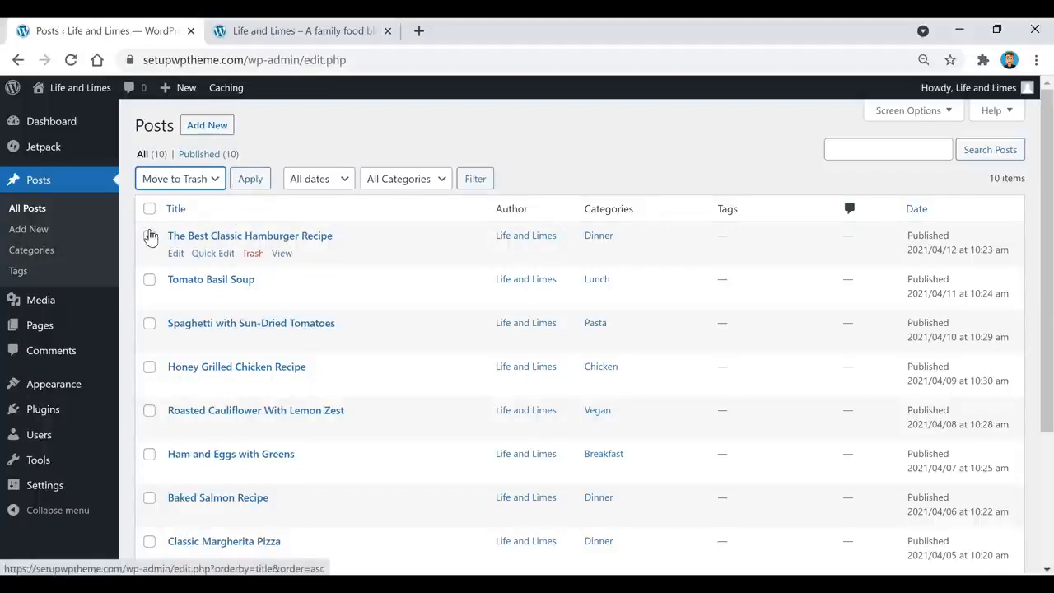
click(149, 236)
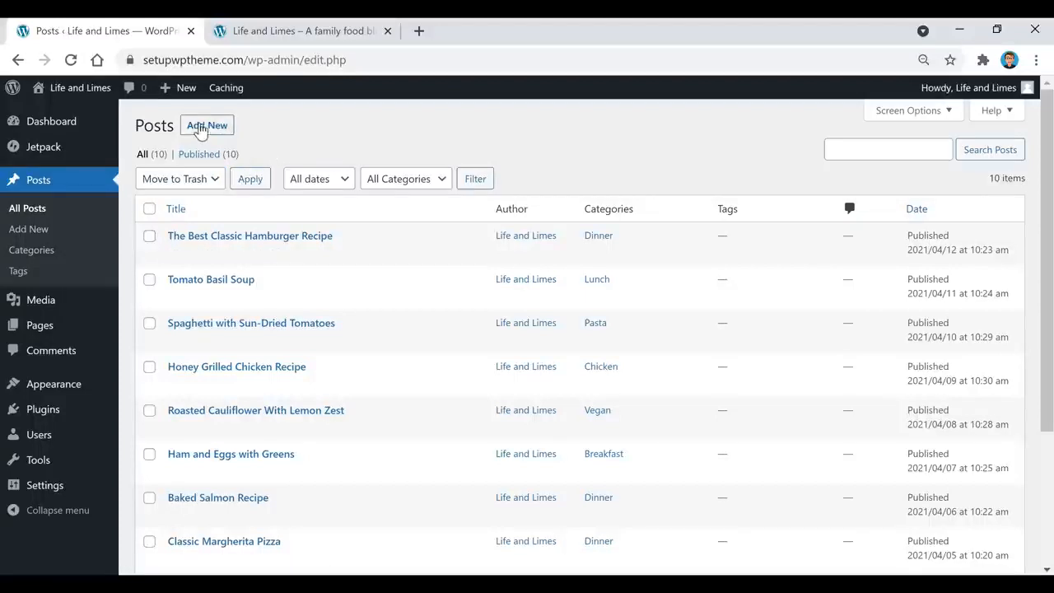
click(205, 130)
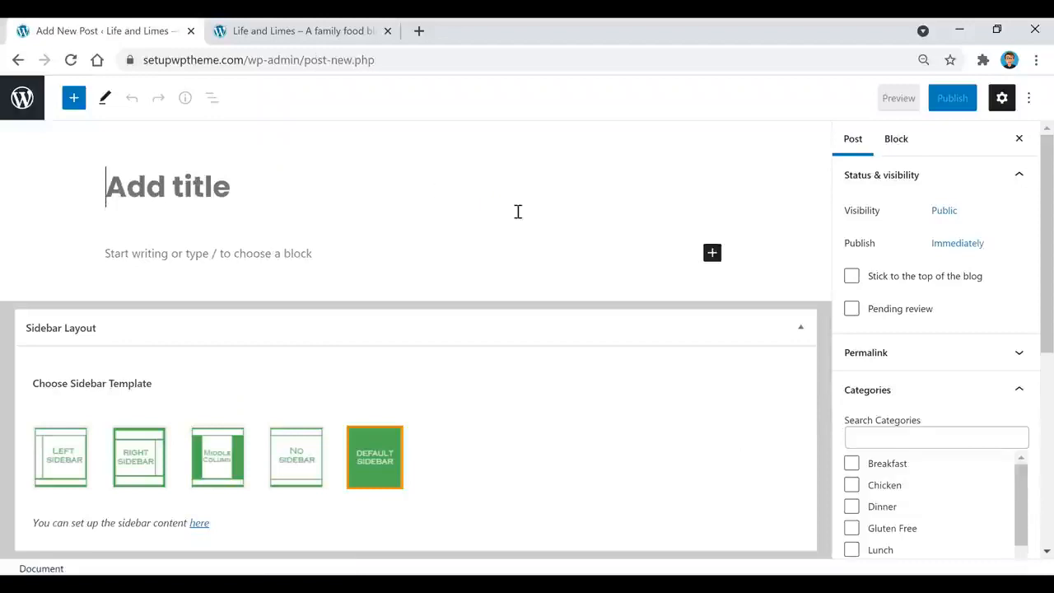
Add an empty YouTube embed block to the new post from the full block library
click(801, 327)
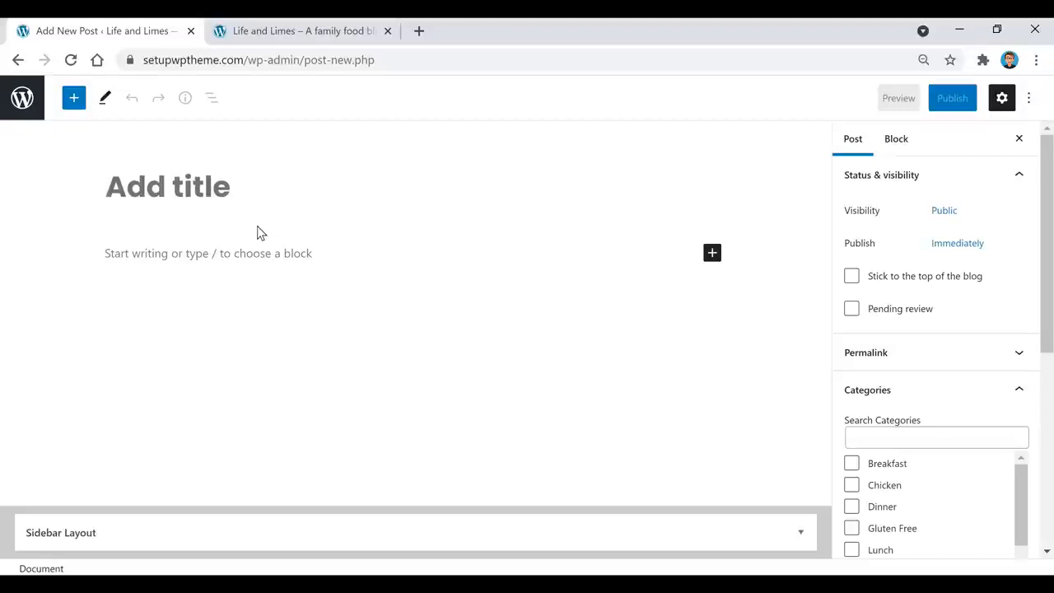
click(256, 260)
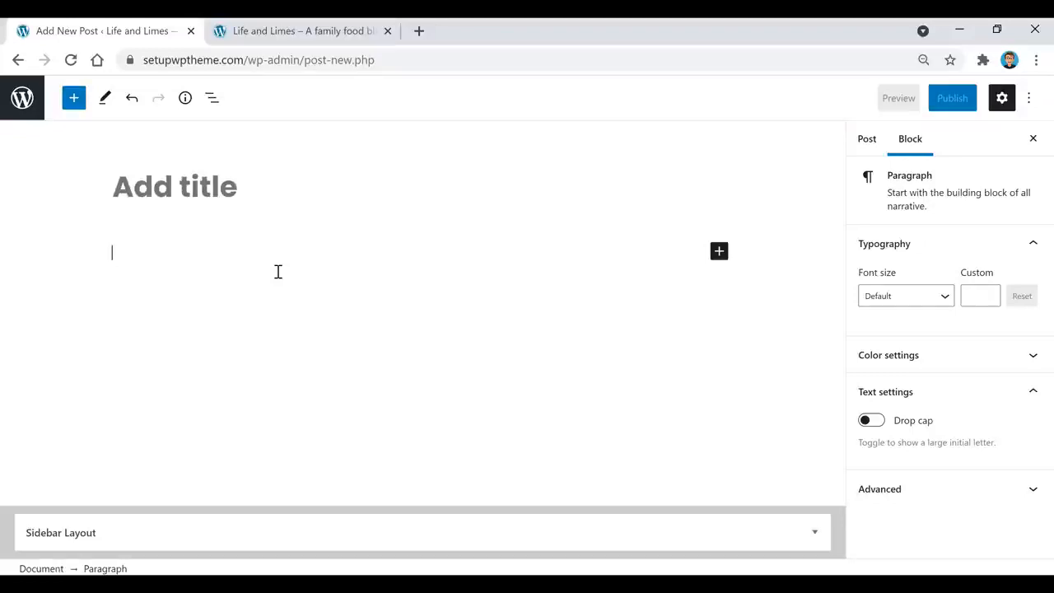
click(719, 252)
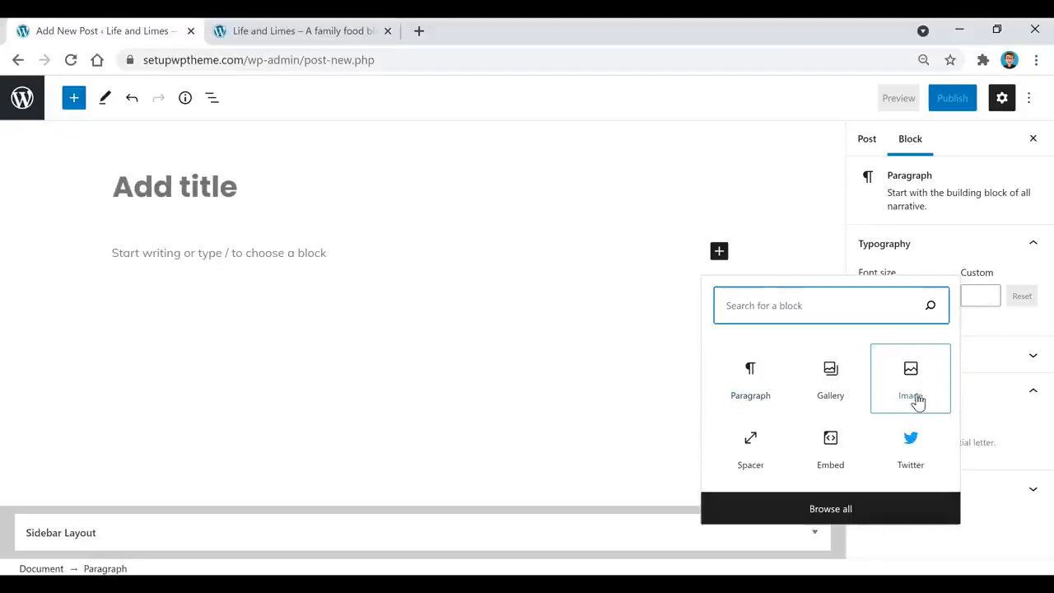
click(833, 517)
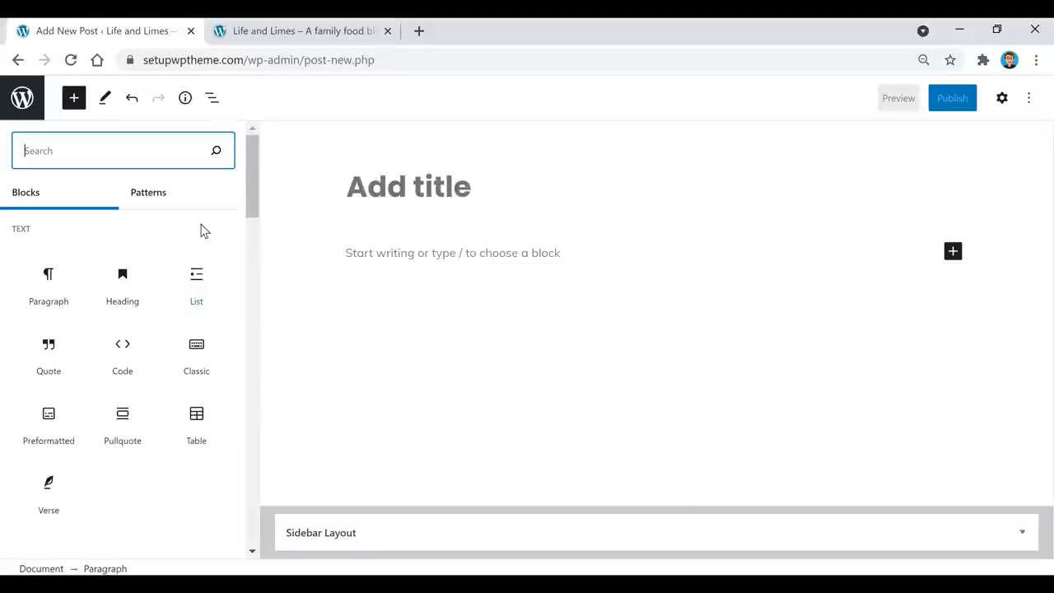
scroll(189, 255, down, 5)
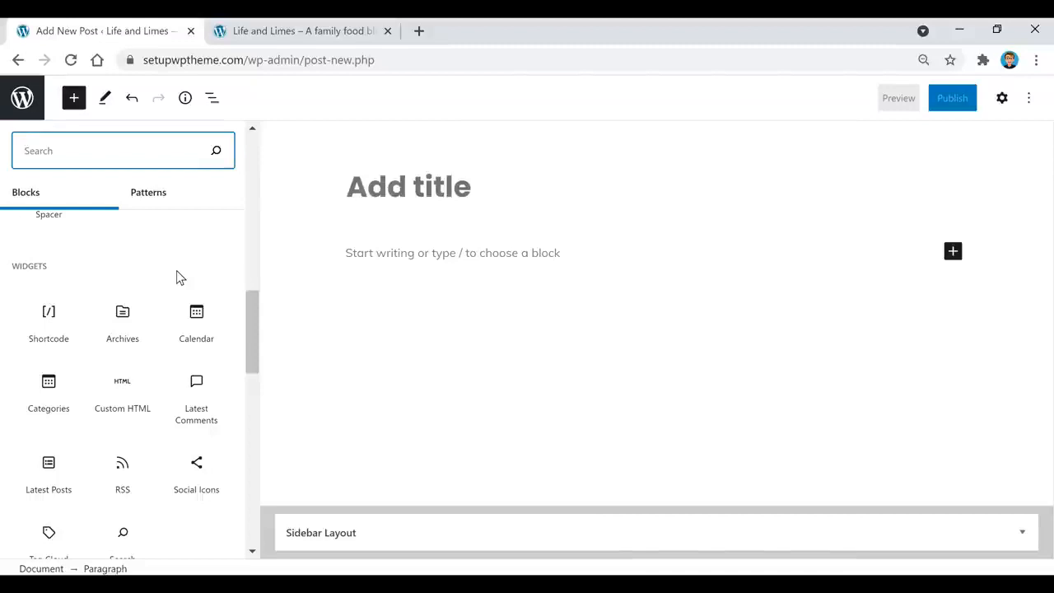
scroll(176, 270, down, 1)
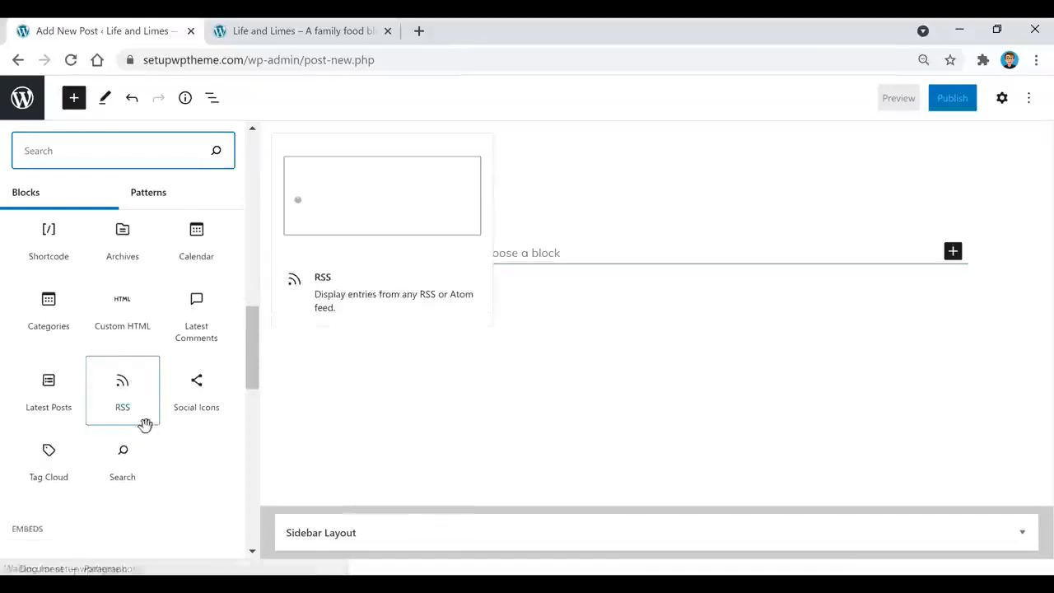
scroll(144, 426, down, 2)
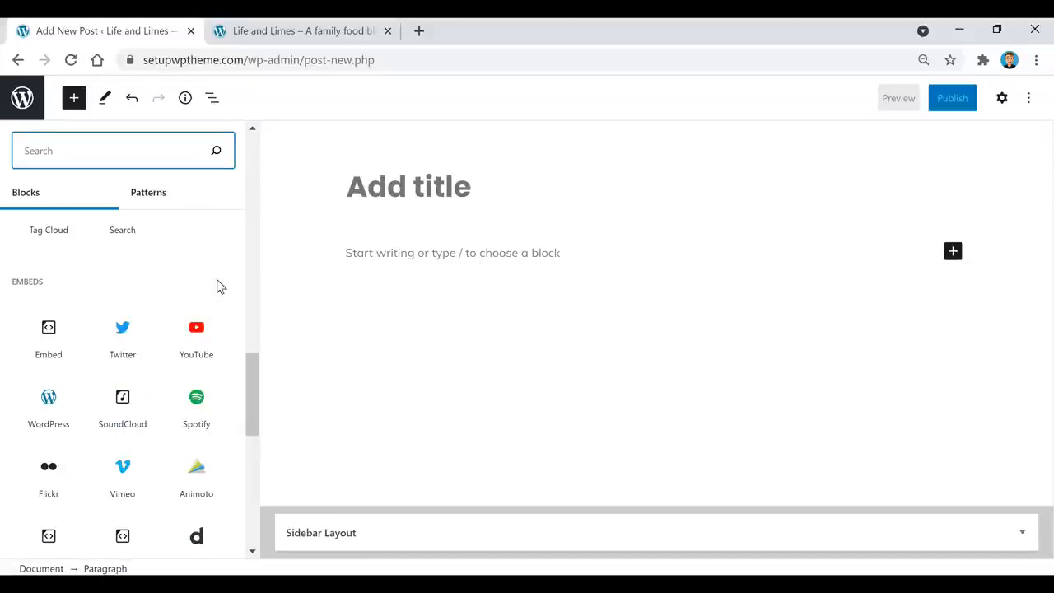
mouse_move(200, 356)
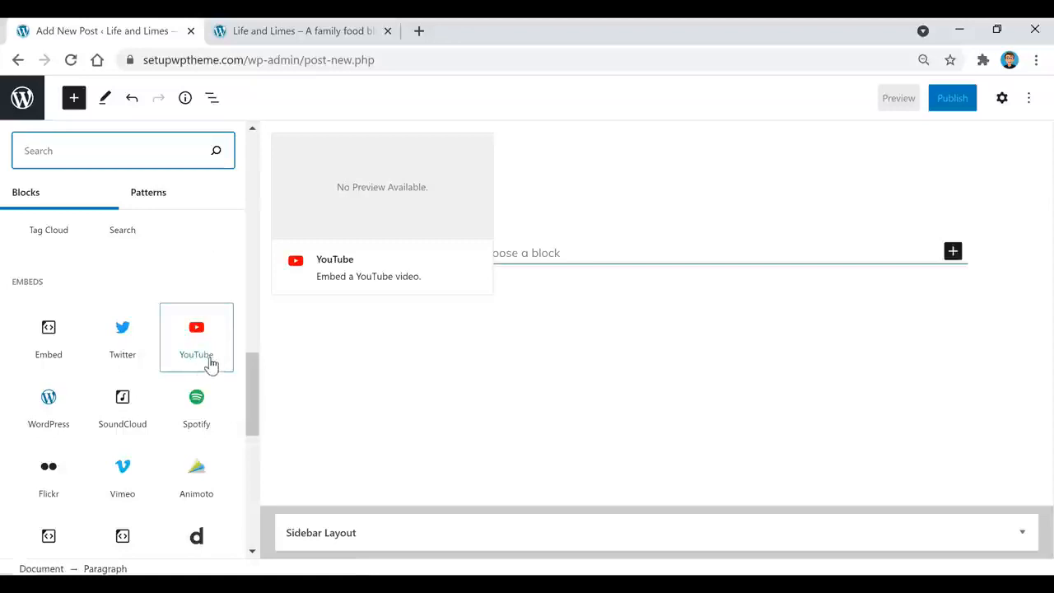
click(198, 362)
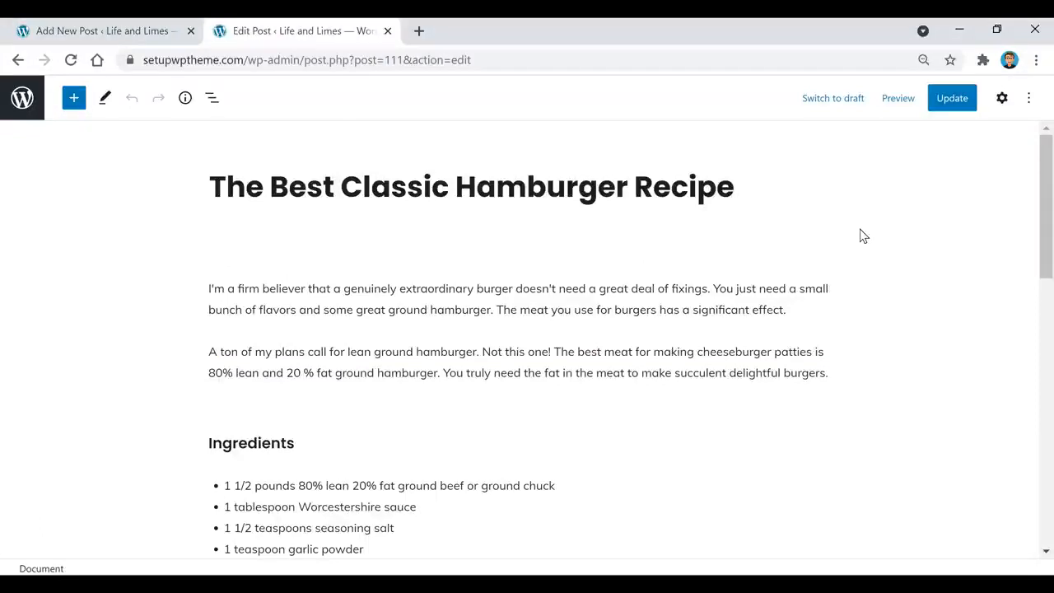
Add an empty image block below the HelloFresh ad in the hamburger recipe
click(247, 186)
scroll(465, 352, down, 2)
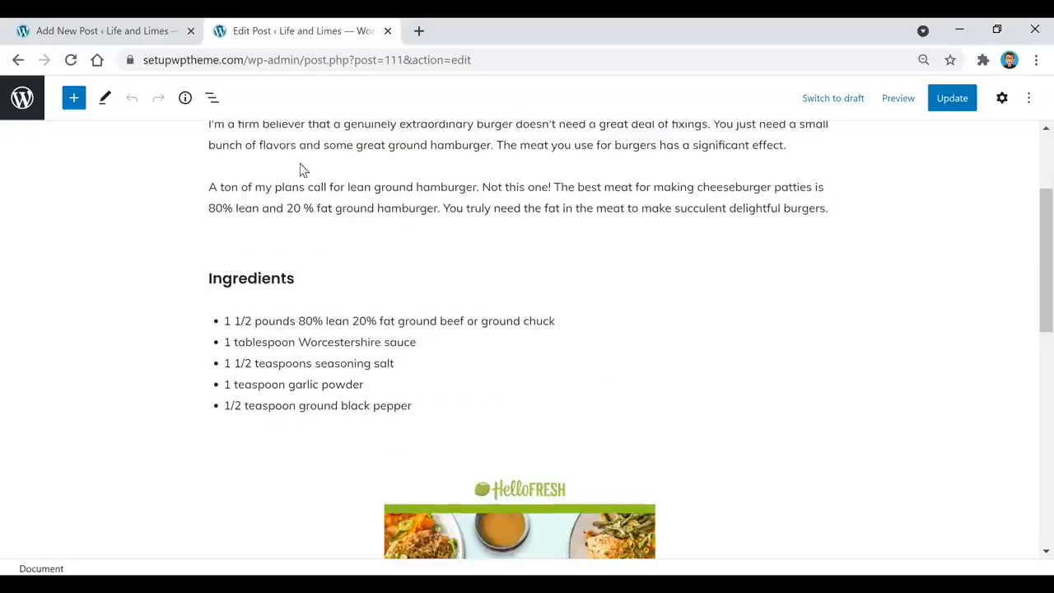
scroll(741, 302, down, 3)
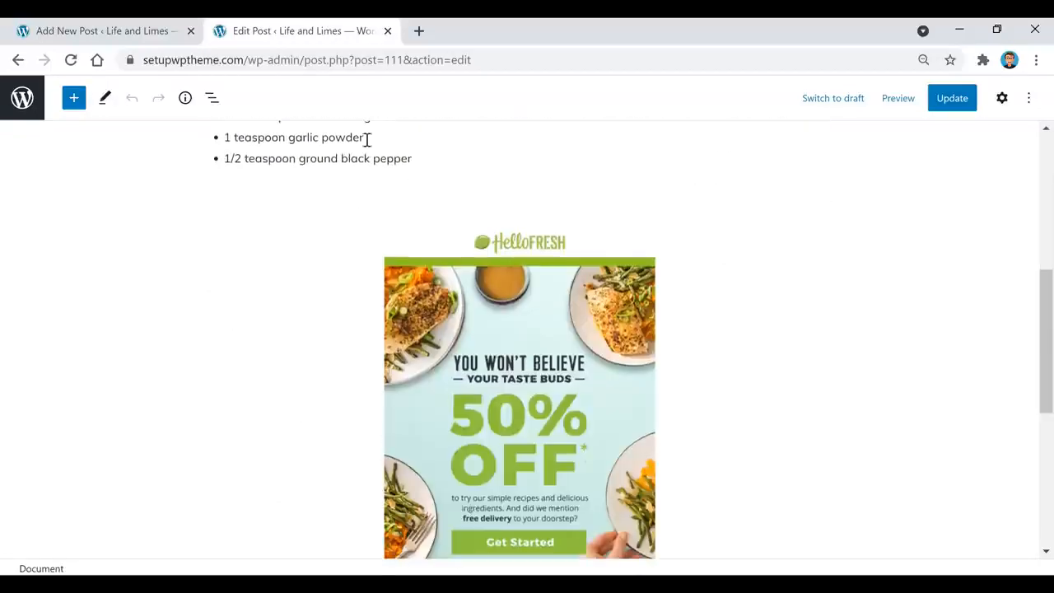
scroll(736, 222, down, 2)
scroll(757, 272, up, 1)
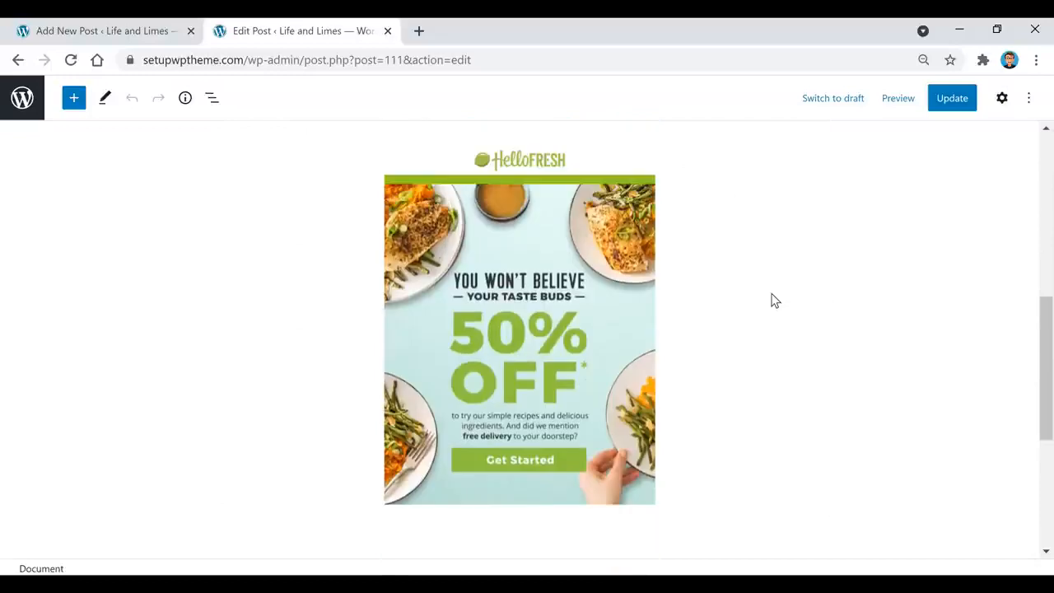
click(521, 305)
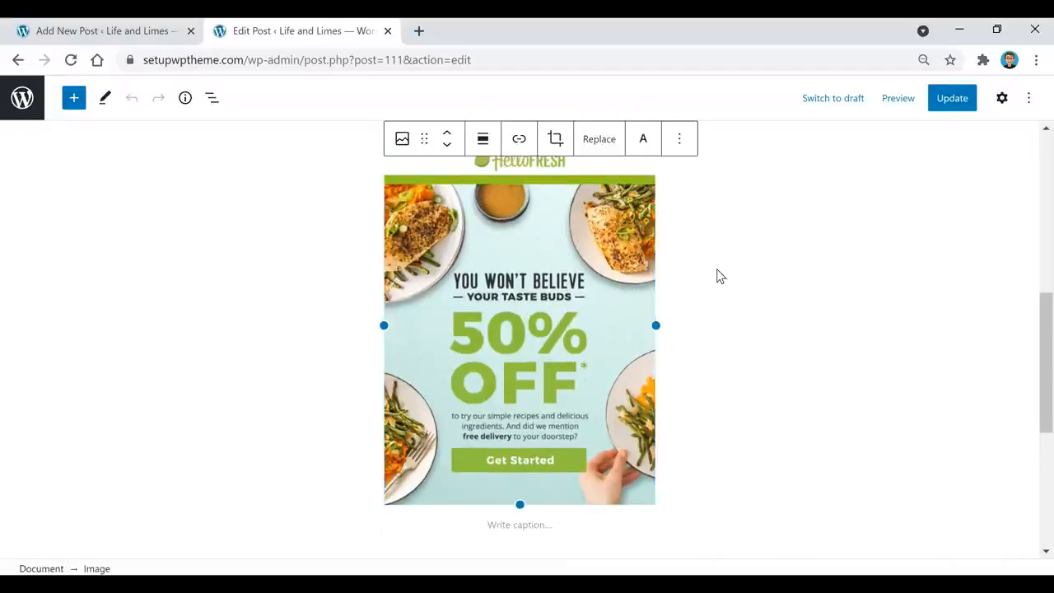
scroll(704, 292, down, 1)
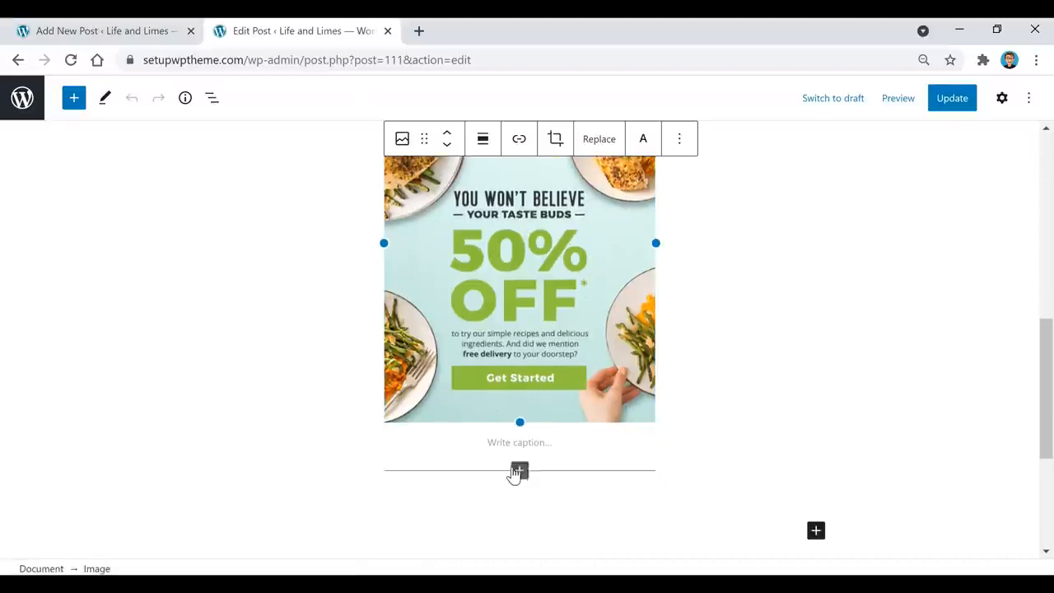
mouse_move(520, 482)
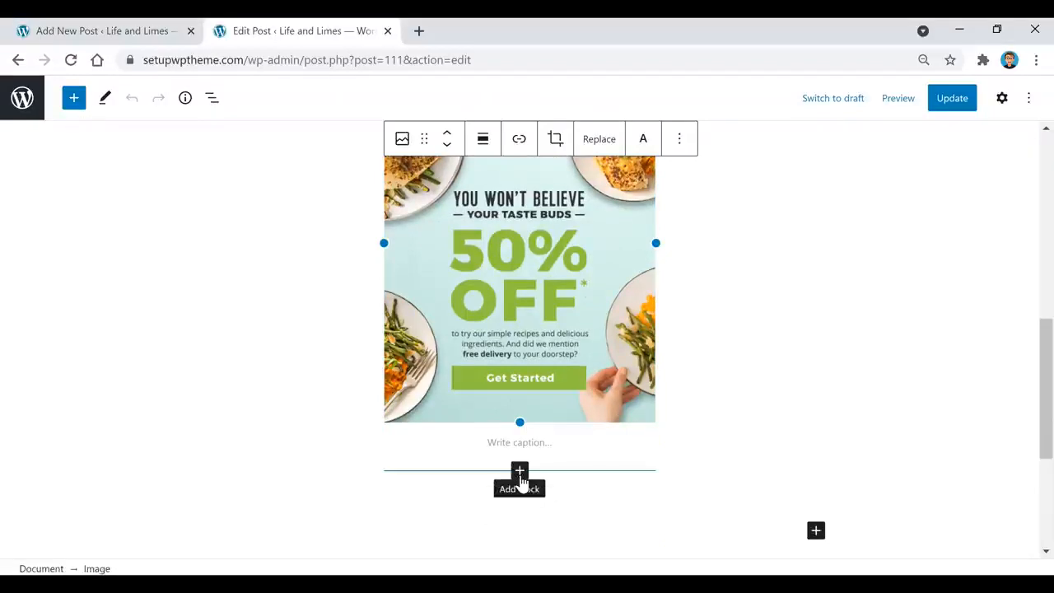
click(519, 474)
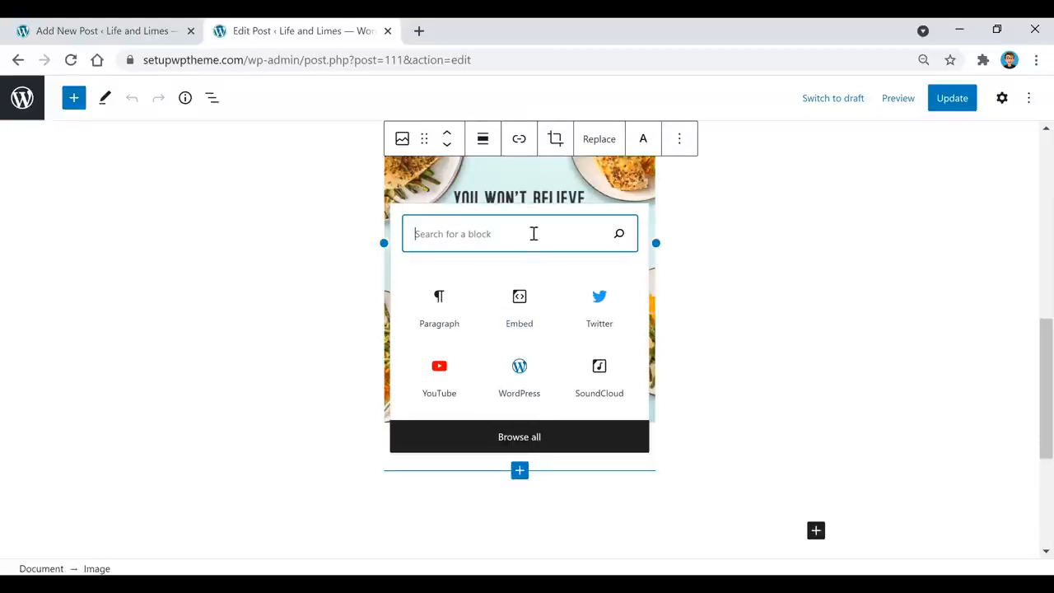
text(image)
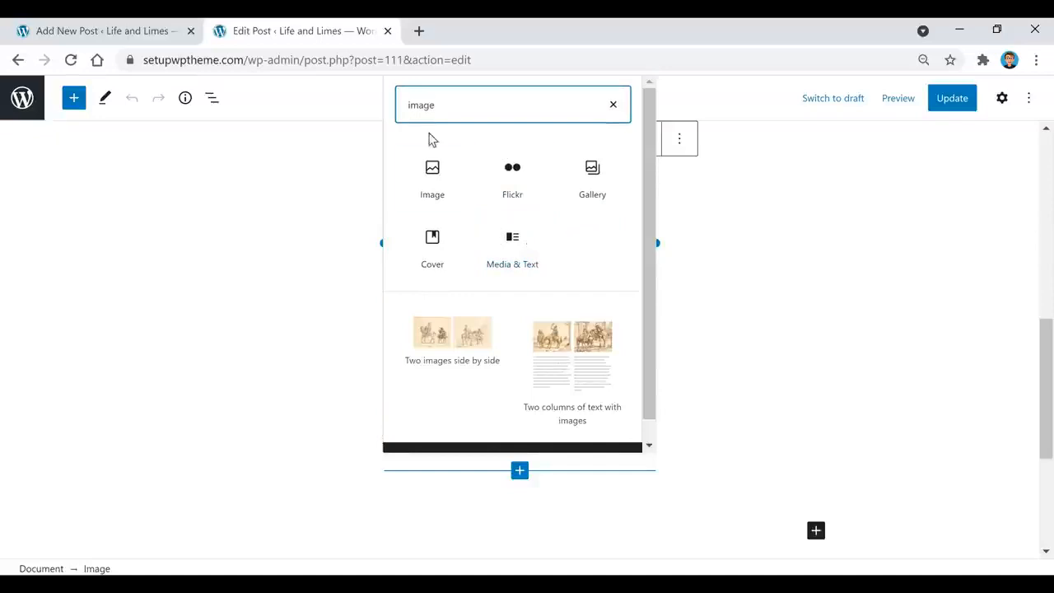
click(436, 192)
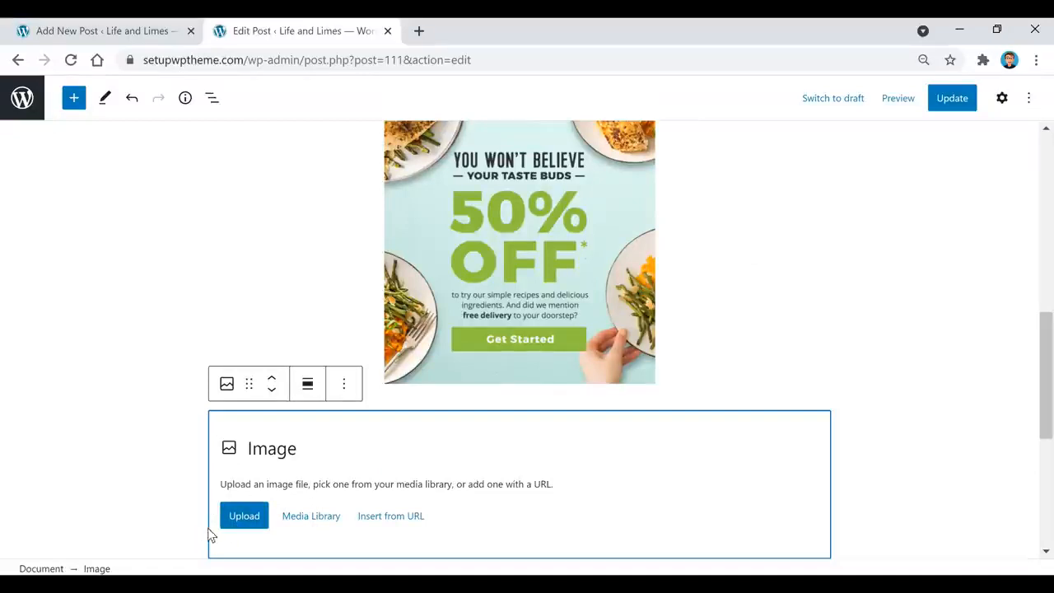
Fill the block with pexels-daniel-reche-3616956.jpg from the Media Library and align it center
click(326, 520)
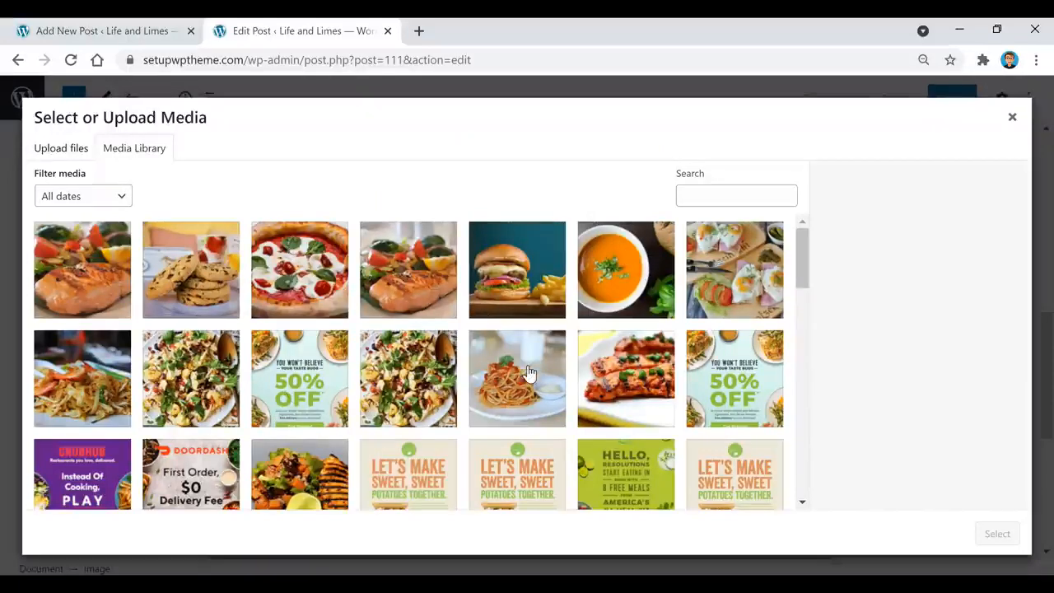
click(524, 304)
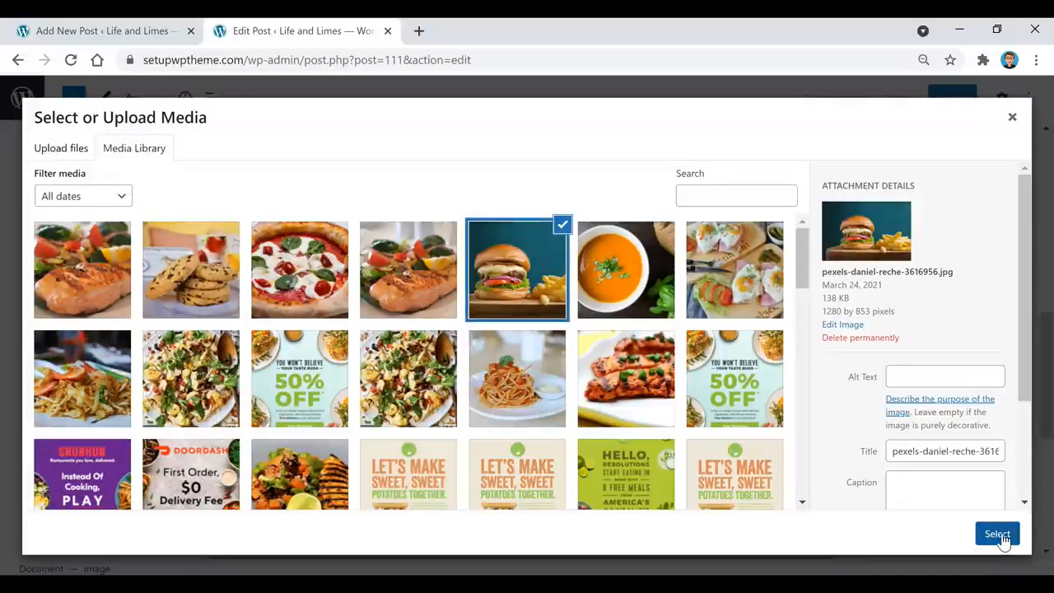
click(1000, 536)
scroll(615, 379, up, 2)
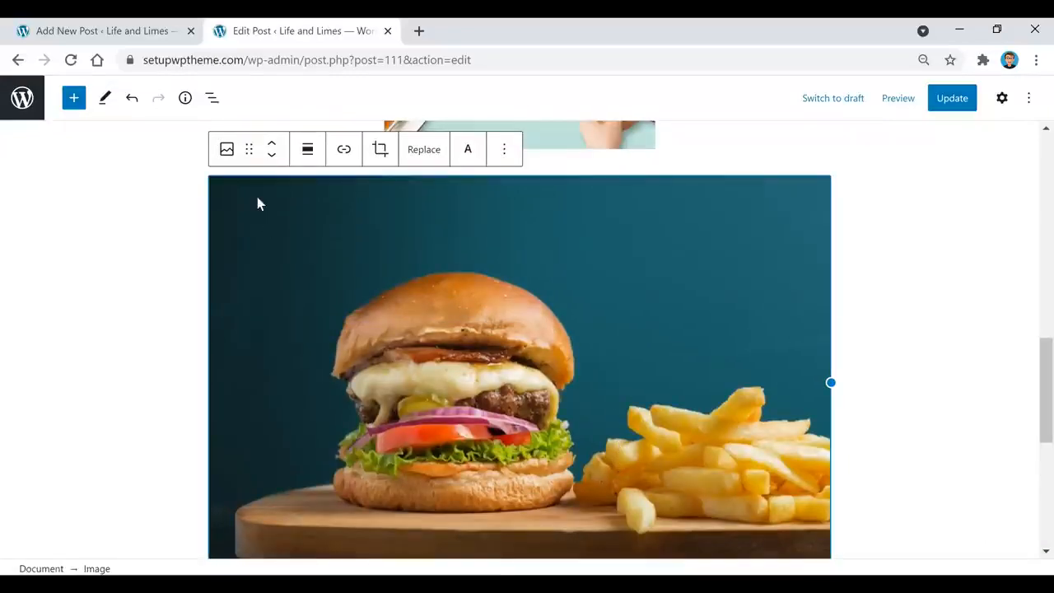
click(306, 155)
click(356, 231)
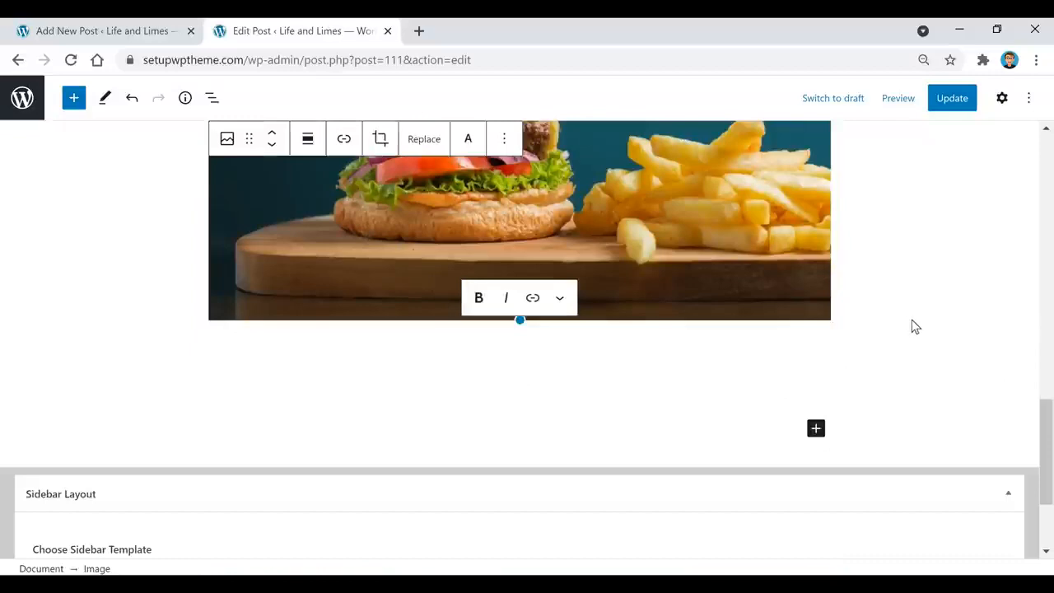
scroll(947, 346, up, 2)
scroll(980, 407, up, 10)
click(982, 406)
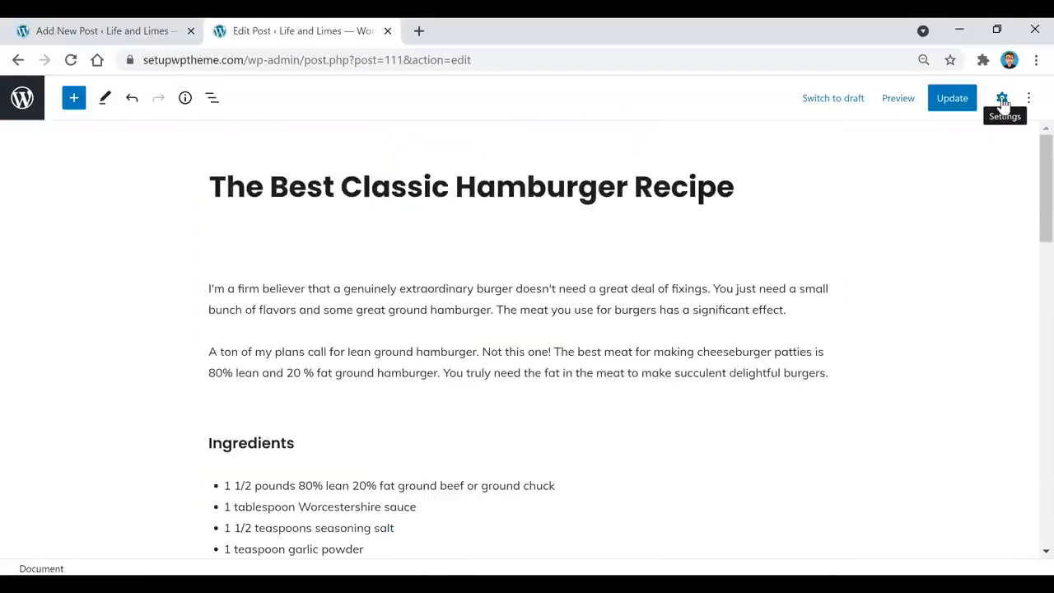
Review the post settings, from the Dinner category down to the burger featured image
click(1002, 99)
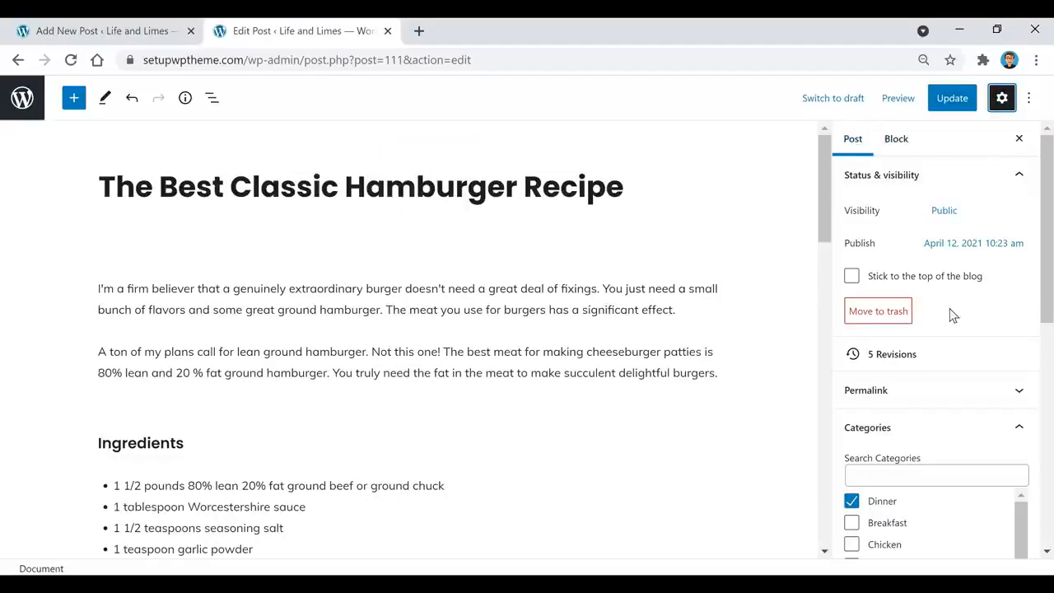
scroll(951, 317, down, 1)
scroll(951, 317, down, 3)
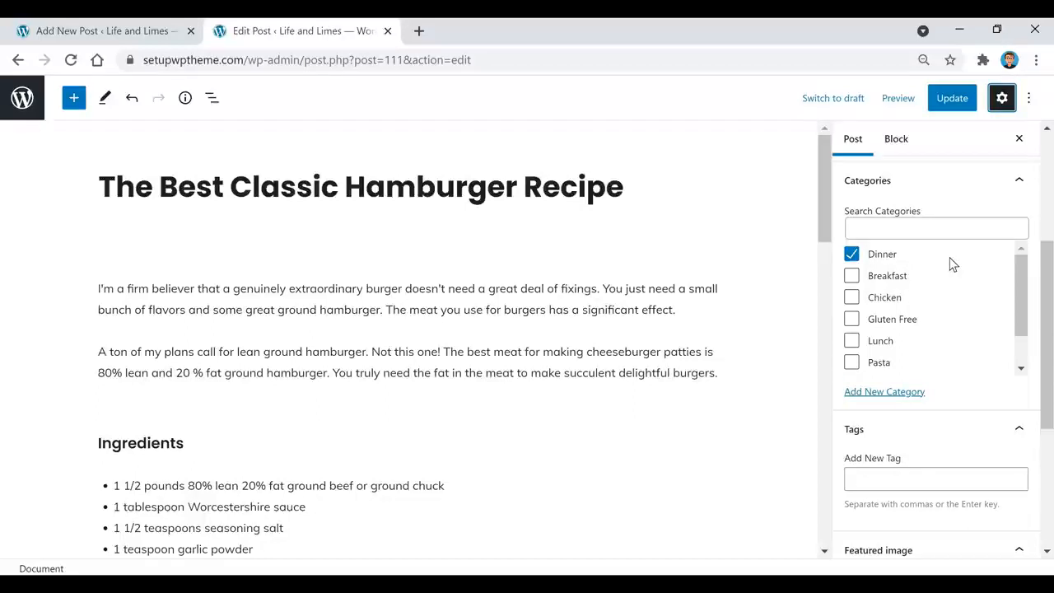
scroll(879, 306, down, 1)
scroll(879, 306, down, 1)
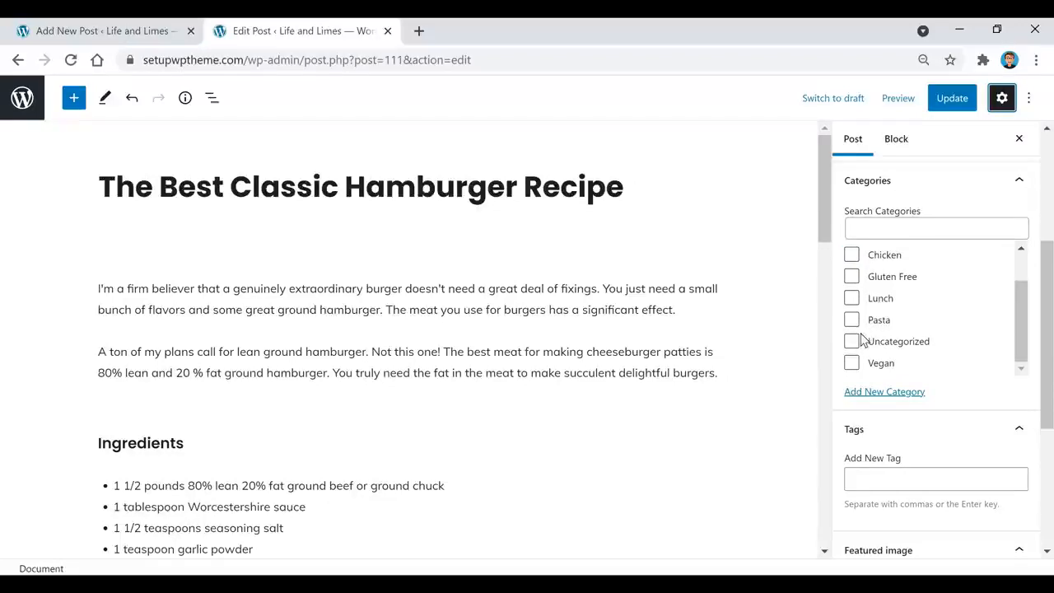
scroll(955, 328, up, 1)
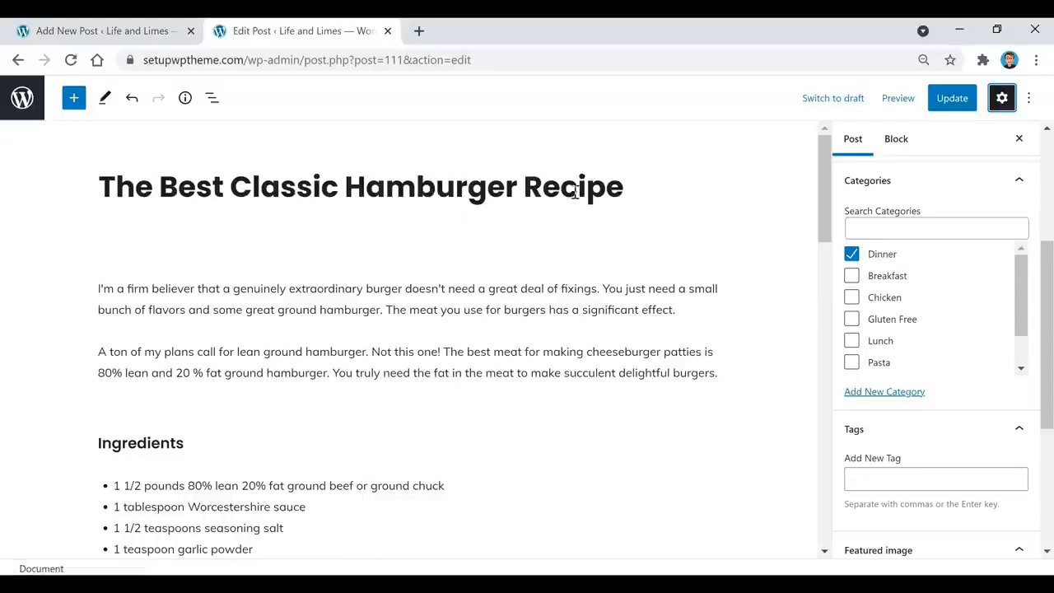
mouse_move(610, 400)
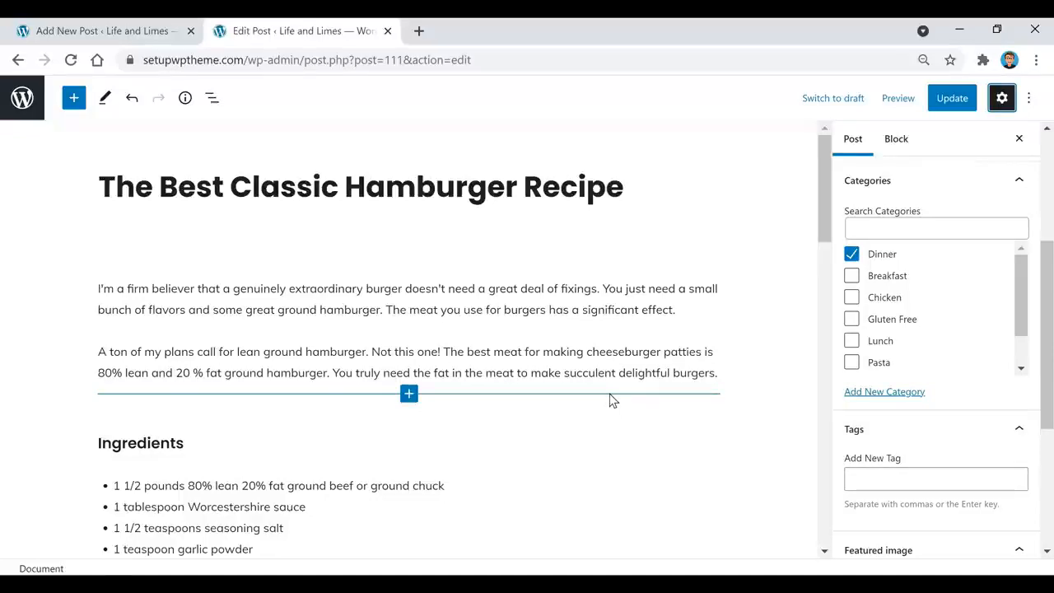
Check the burger thumbnail on the live homepage, then return to the hamburger post editor
click(107, 30)
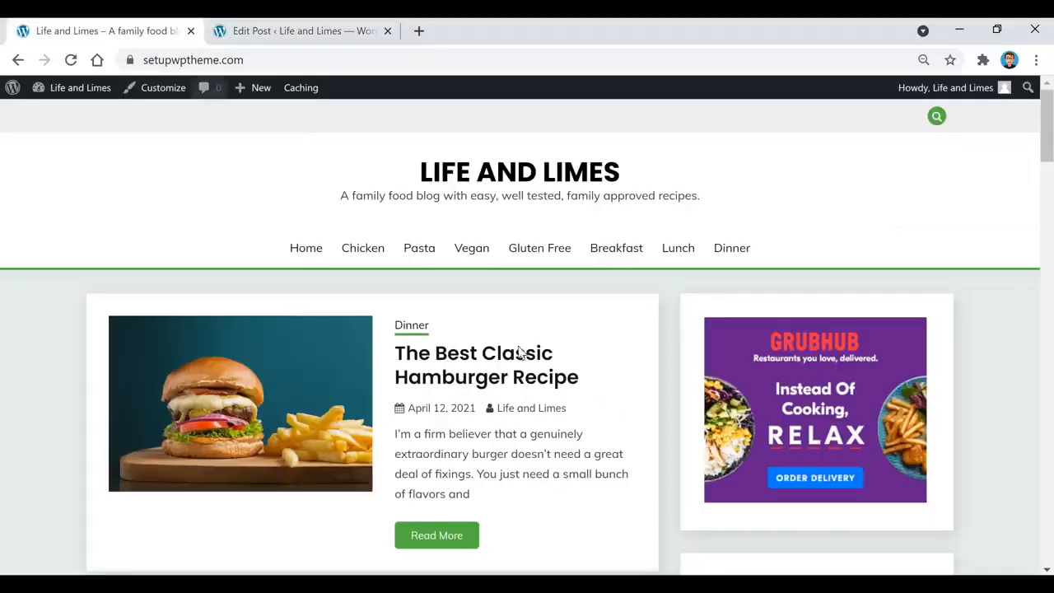
scroll(328, 438, down, 1)
scroll(328, 438, down, 3)
scroll(318, 453, up, 4)
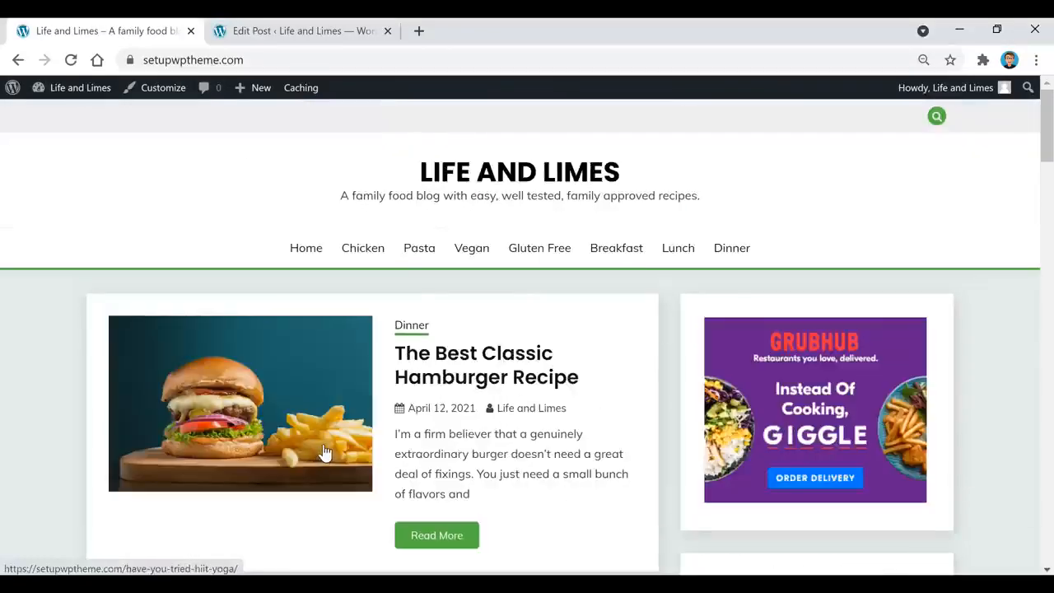
click(305, 32)
scroll(947, 247, up, 2)
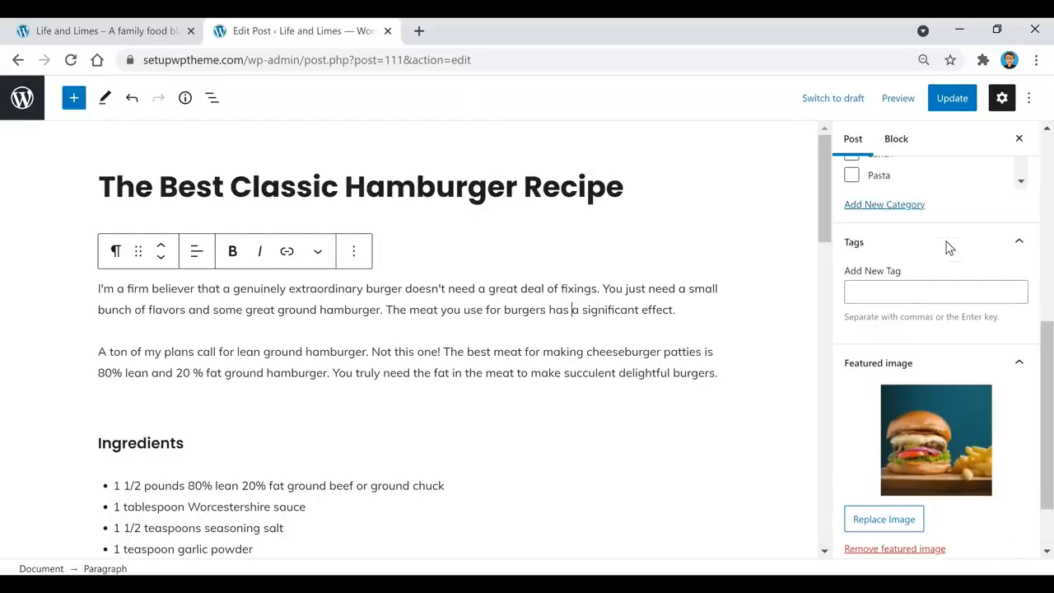
scroll(947, 246, up, 3)
scroll(946, 246, down, 4)
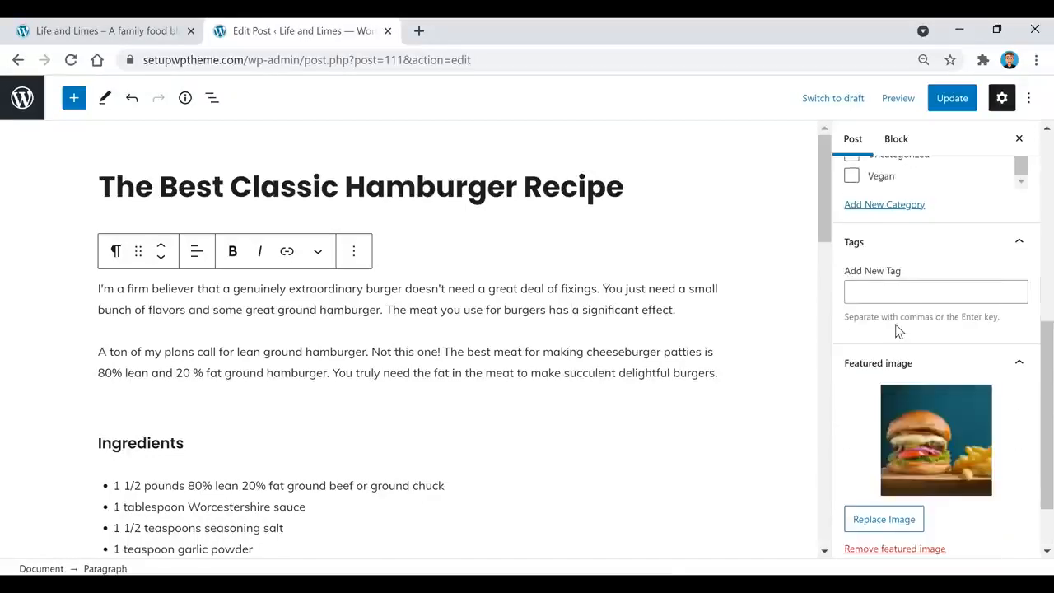
scroll(908, 277, down, 2)
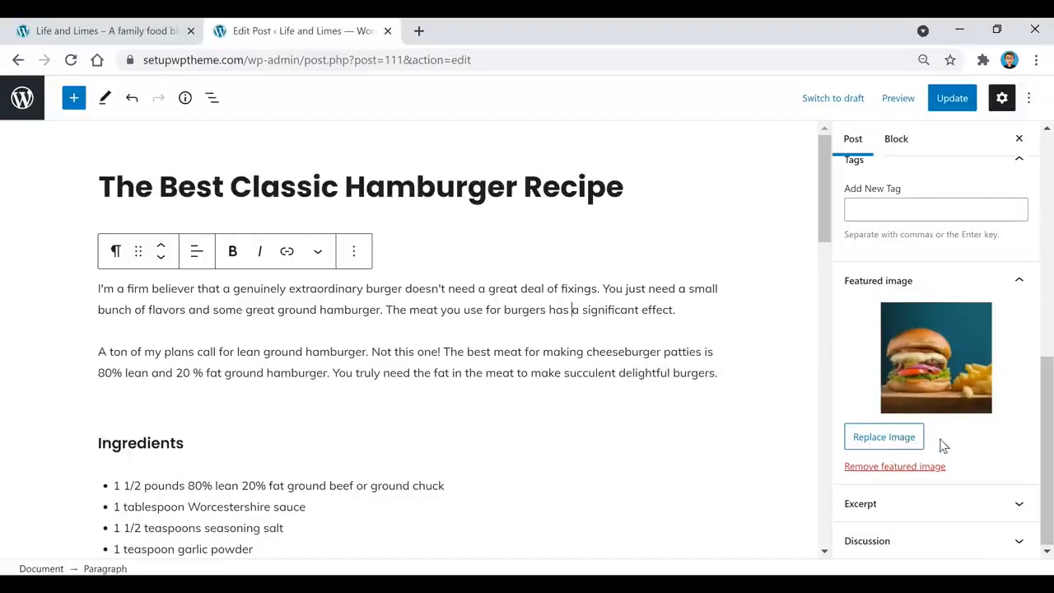
click(902, 449)
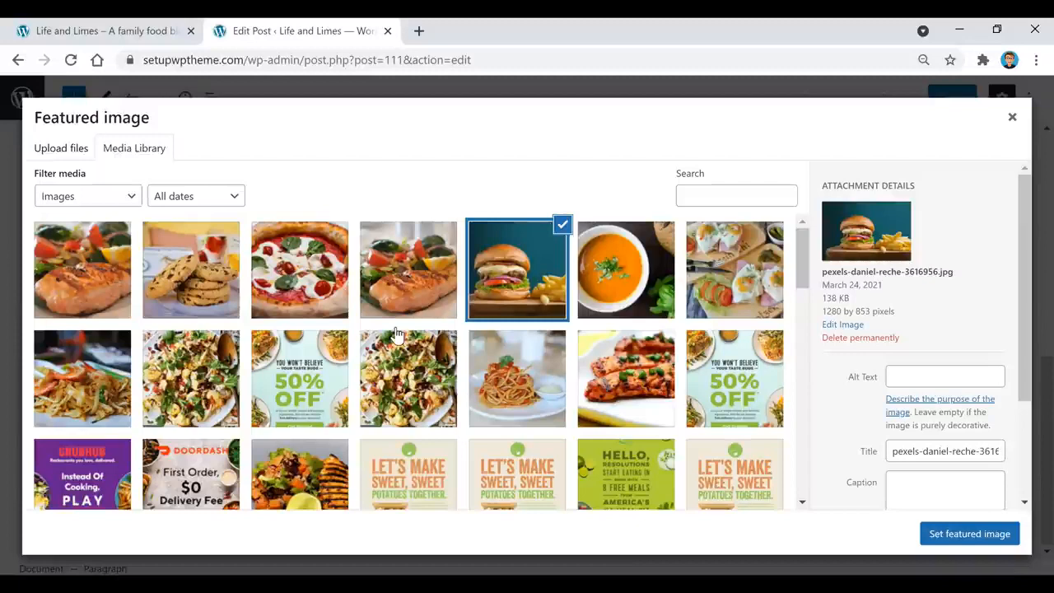
click(65, 147)
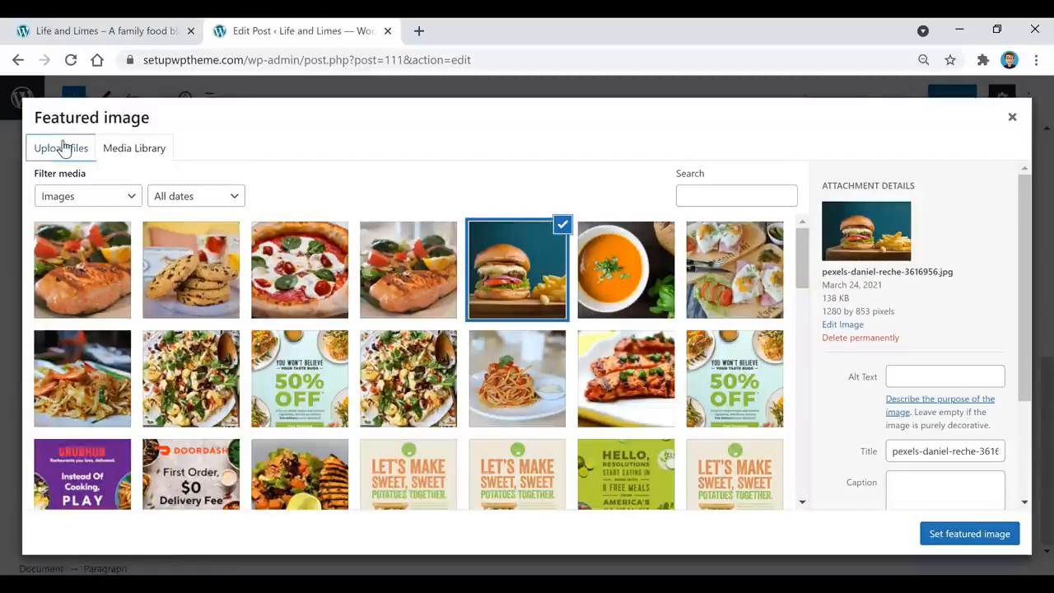
click(149, 156)
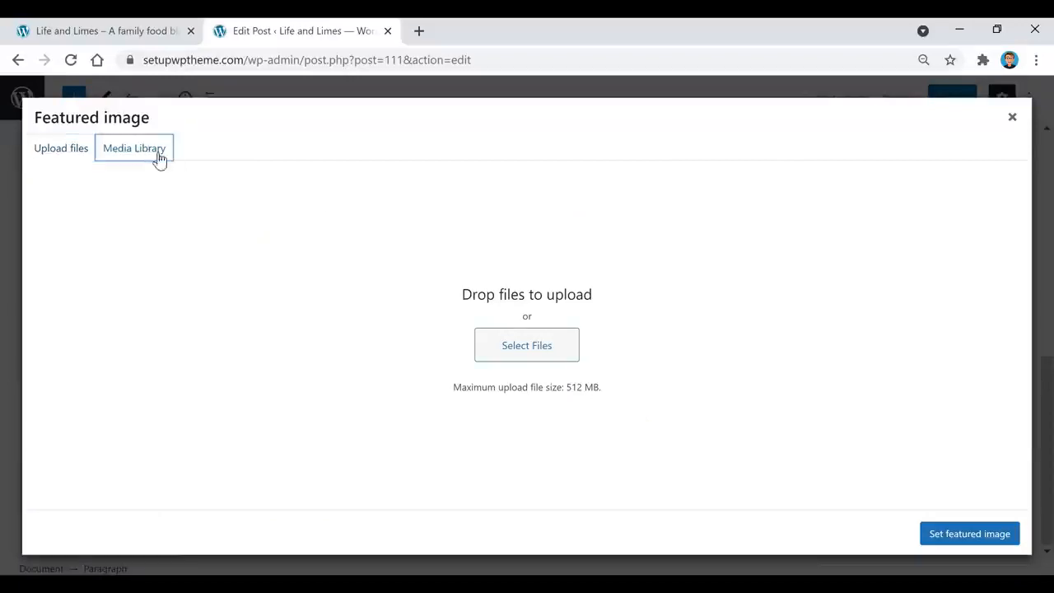
click(973, 537)
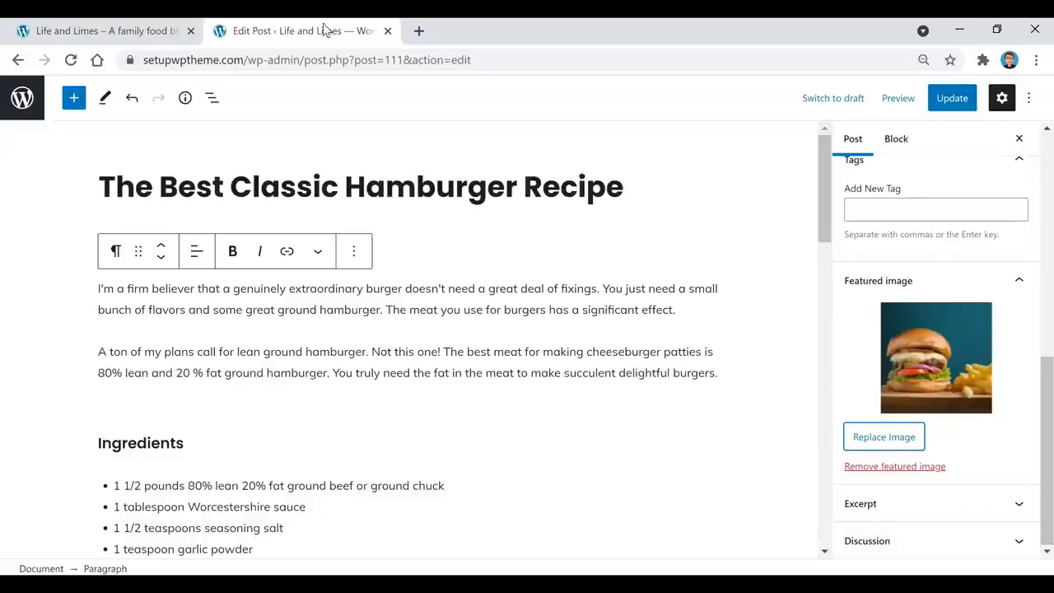
click(125, 33)
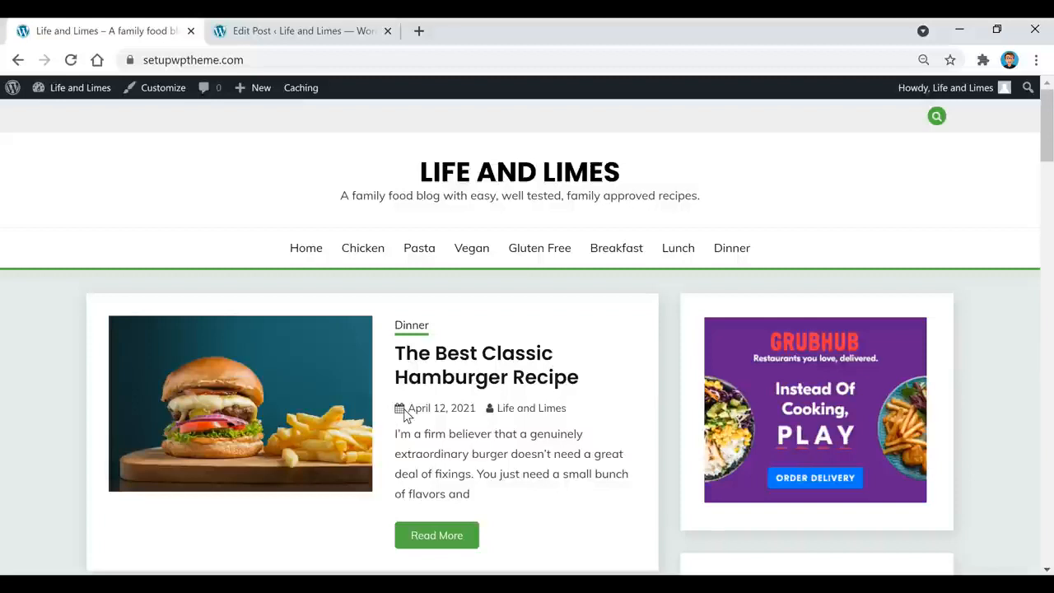
click(264, 33)
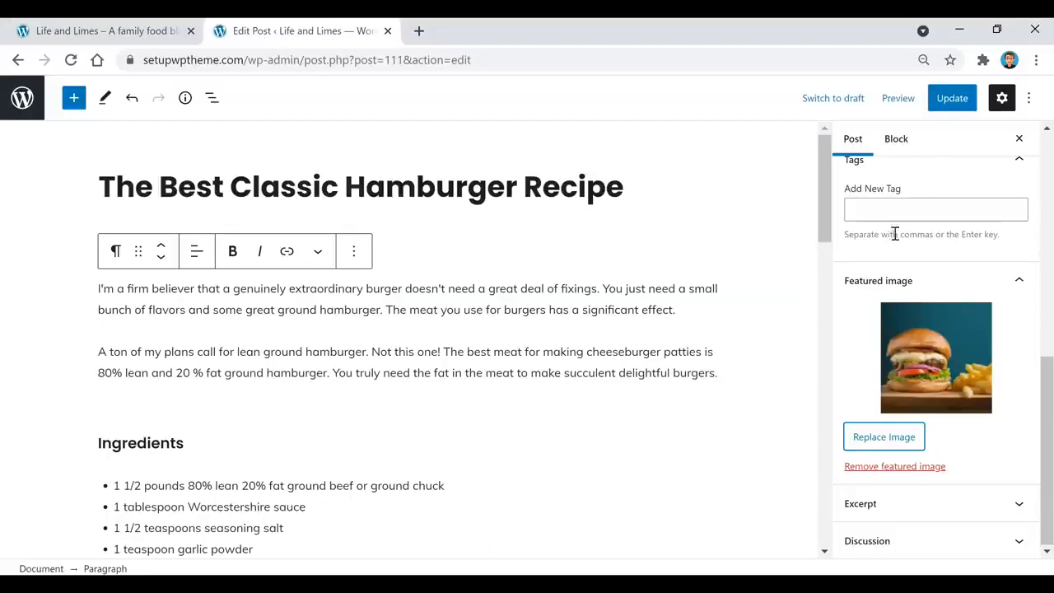
Add the post title 'The Best Classic Hamburger Recipe' as a new tag
scroll(912, 260, up, 1)
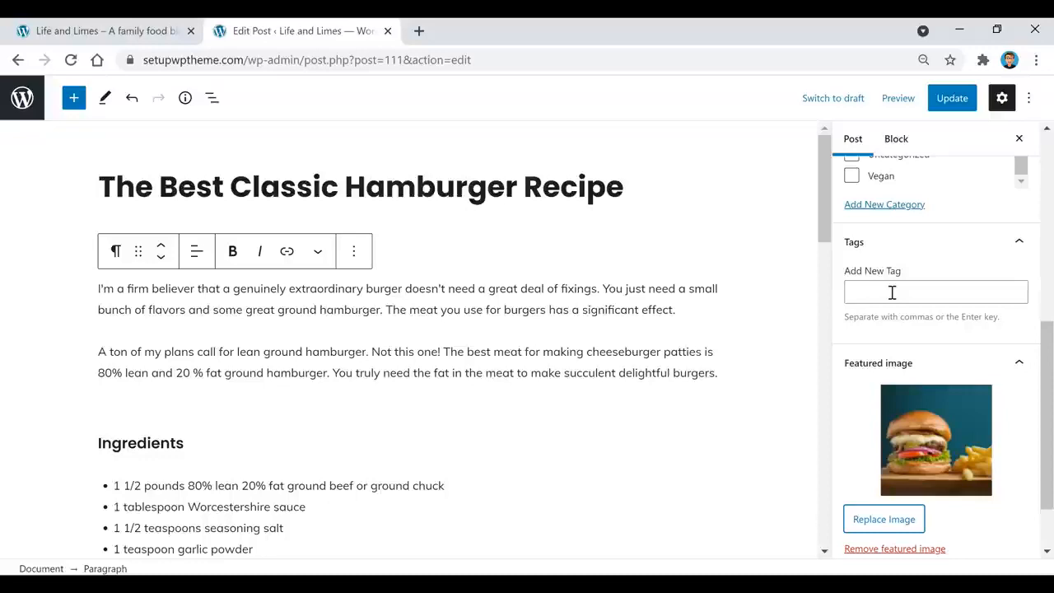
triple_click(542, 187)
key(ctrl+c)
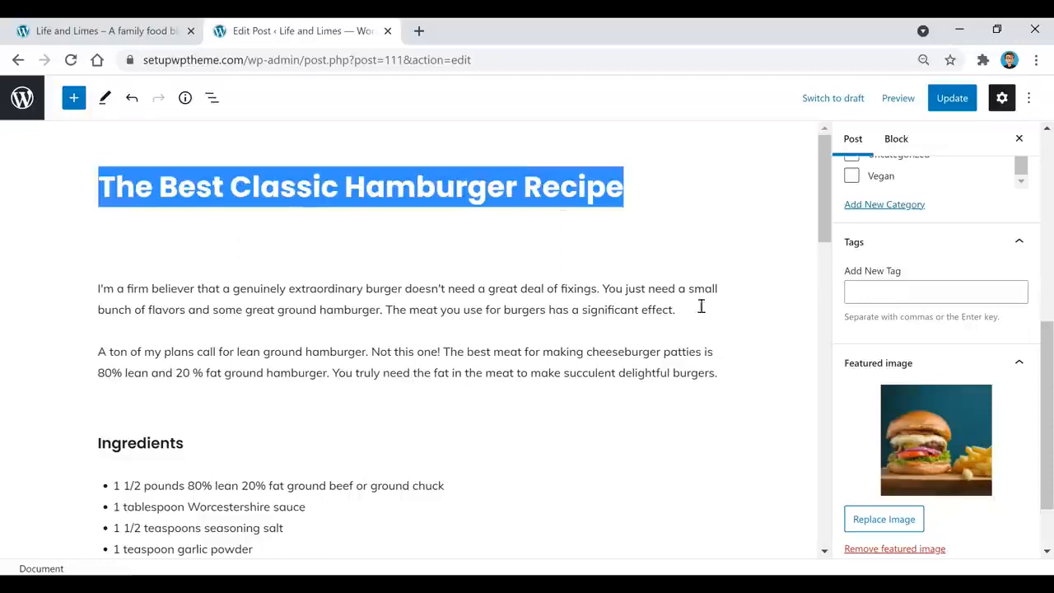
click(950, 288)
key(ctrl+v)
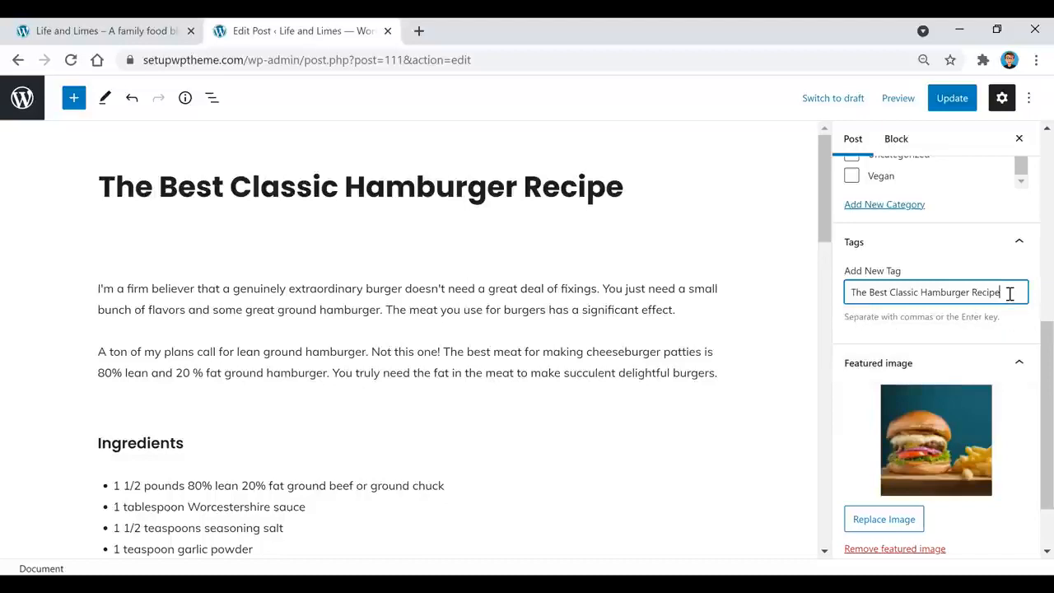
key(Return)
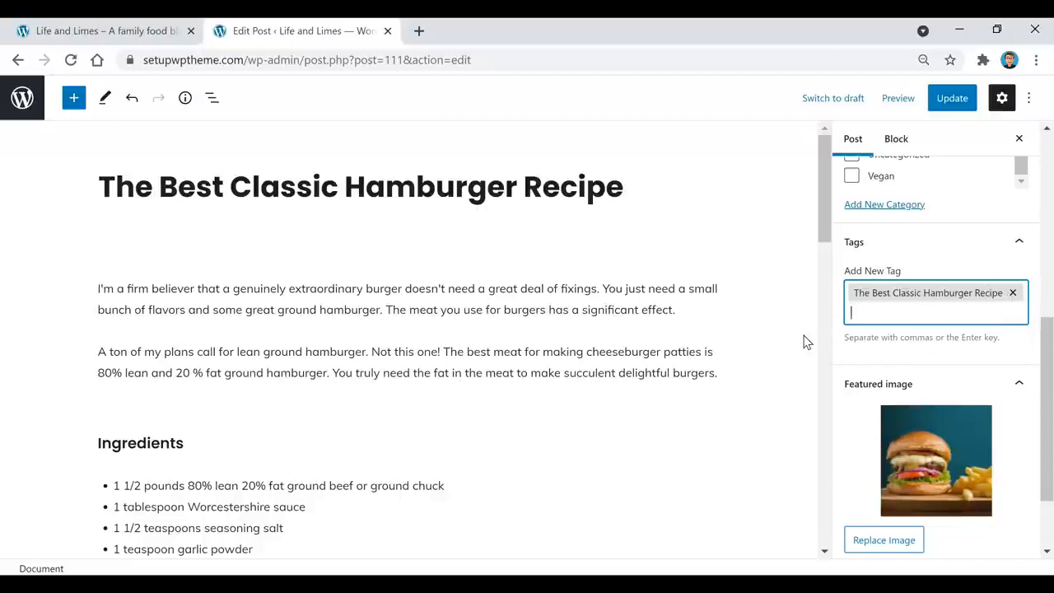
scroll(947, 345, up, 5)
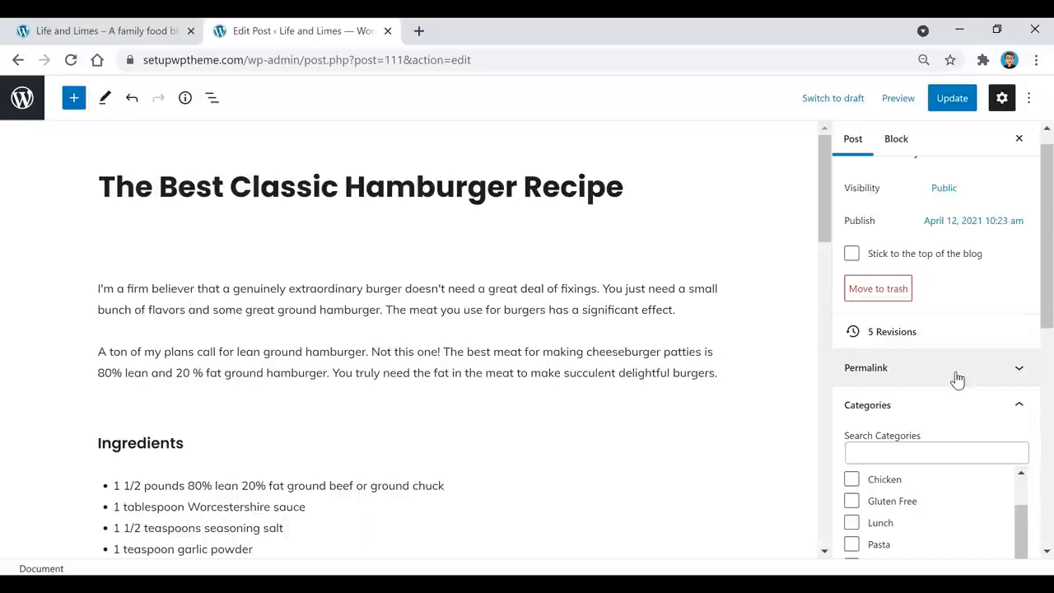
Publish the untitled YouTube post and save a new post as a draft
scroll(957, 378, up, 1)
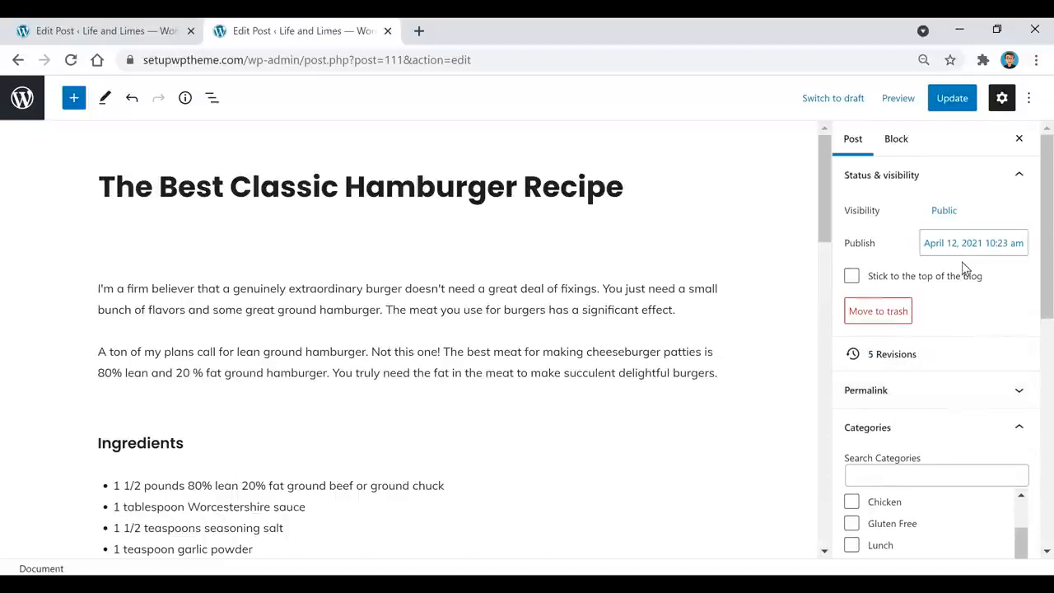
click(137, 32)
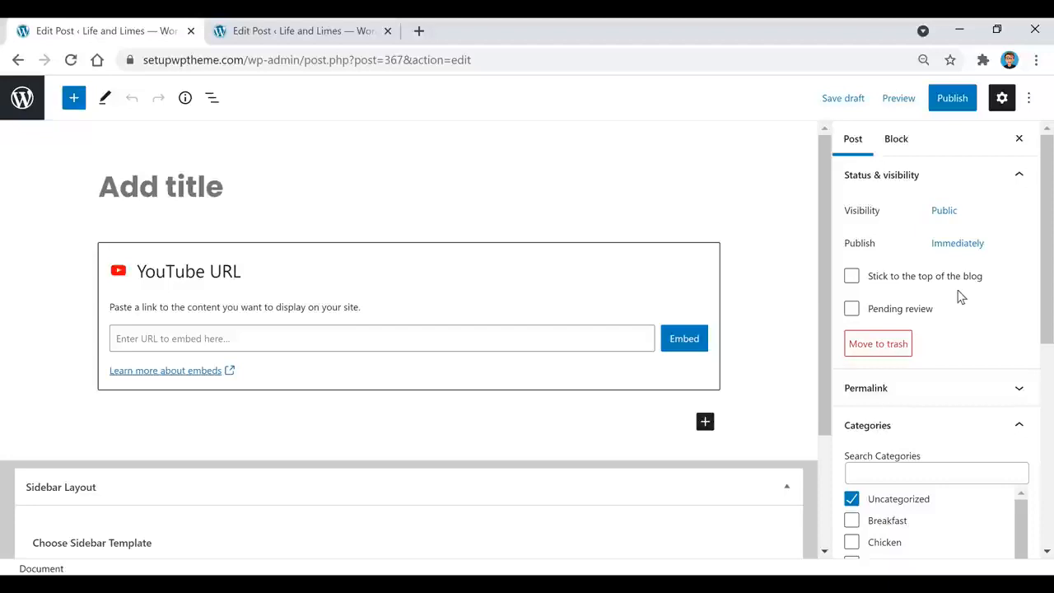
click(954, 100)
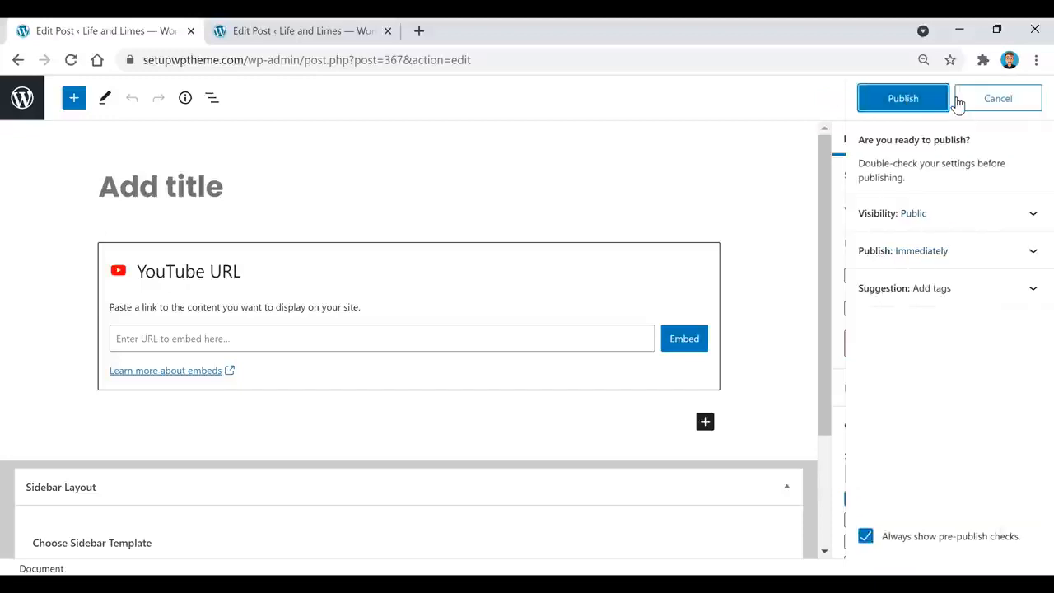
click(914, 100)
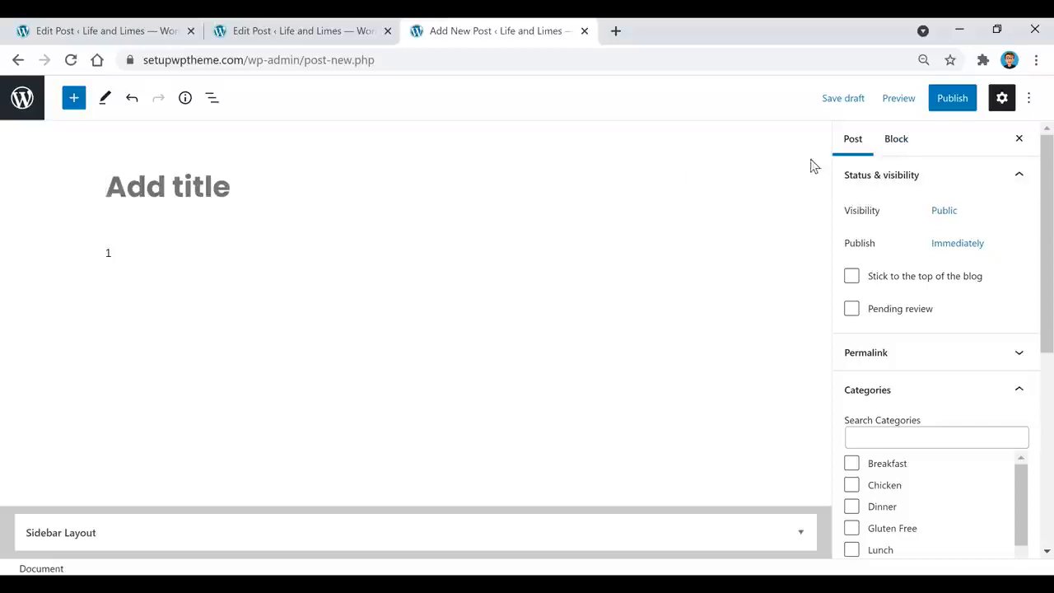
click(842, 100)
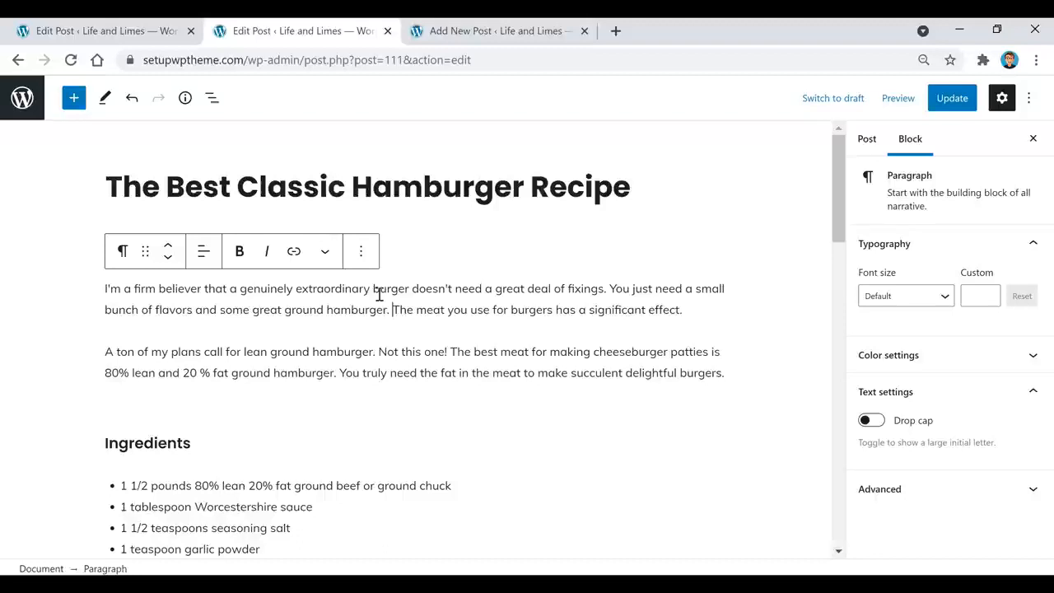
drag(156, 288, 93, 301)
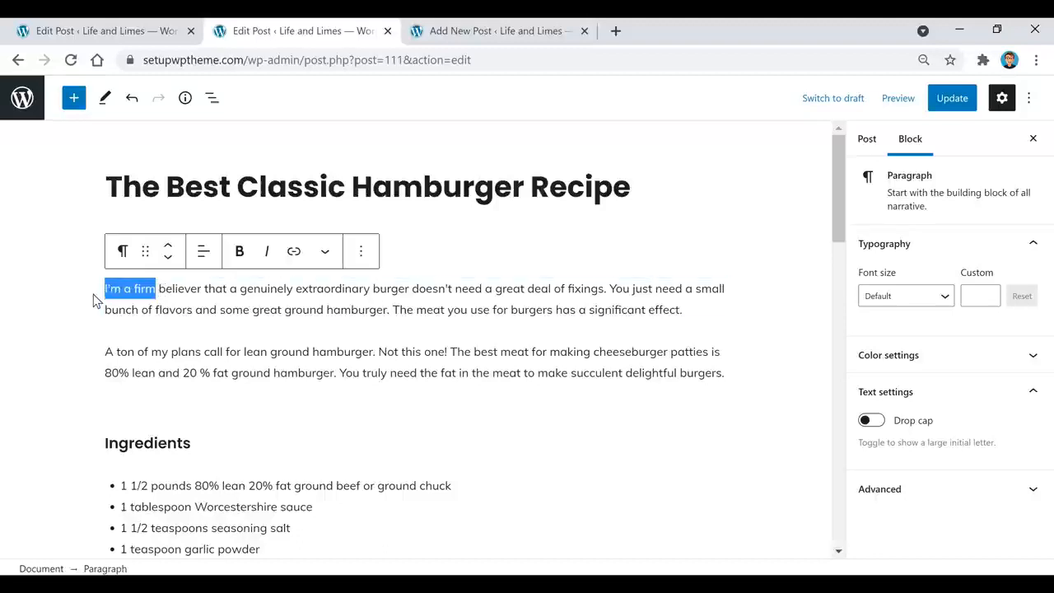
click(242, 255)
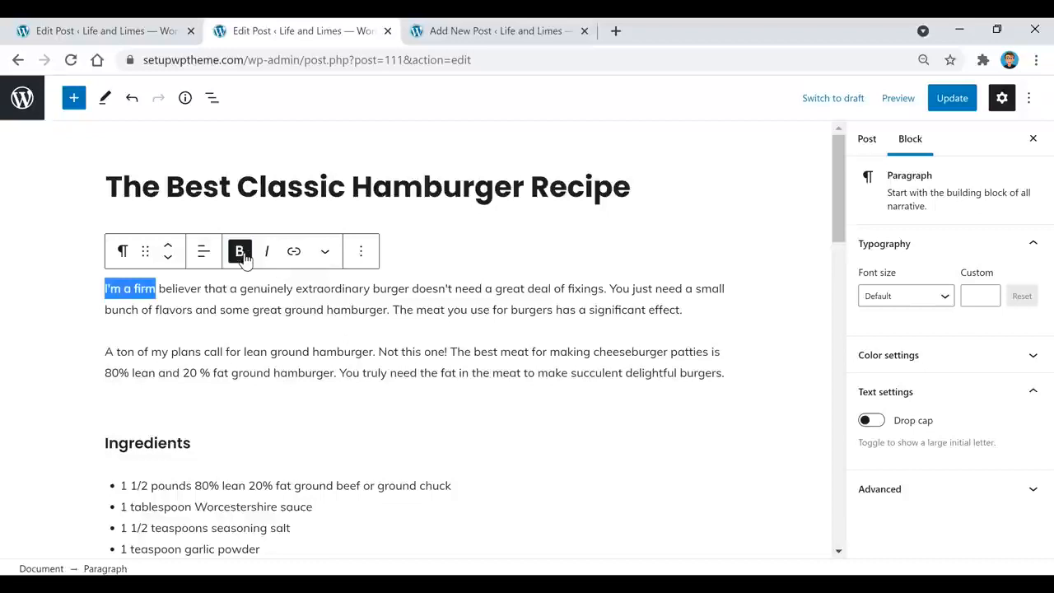
click(220, 290)
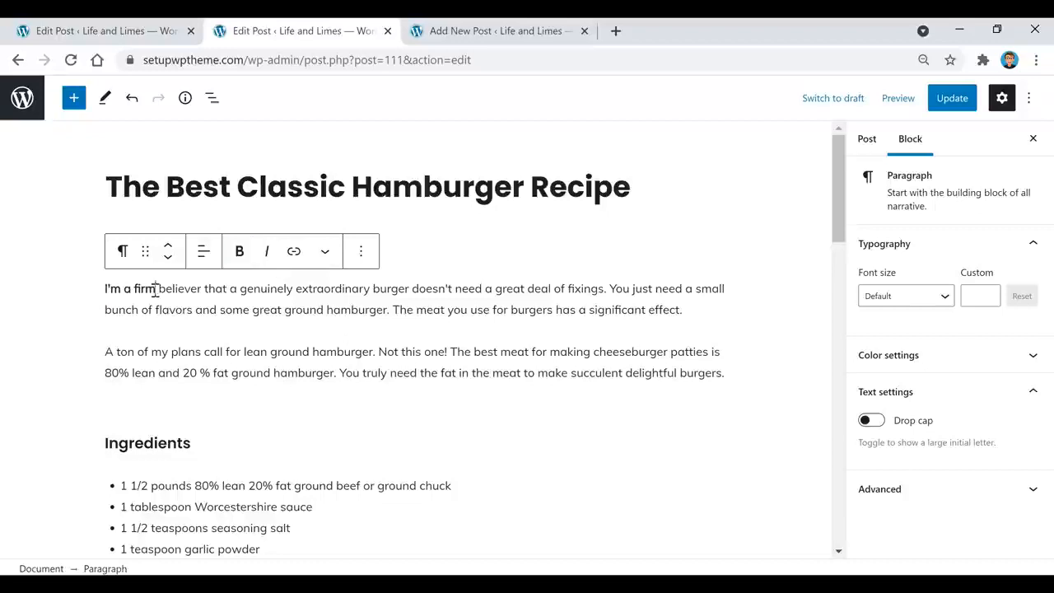
drag(155, 290, 89, 302)
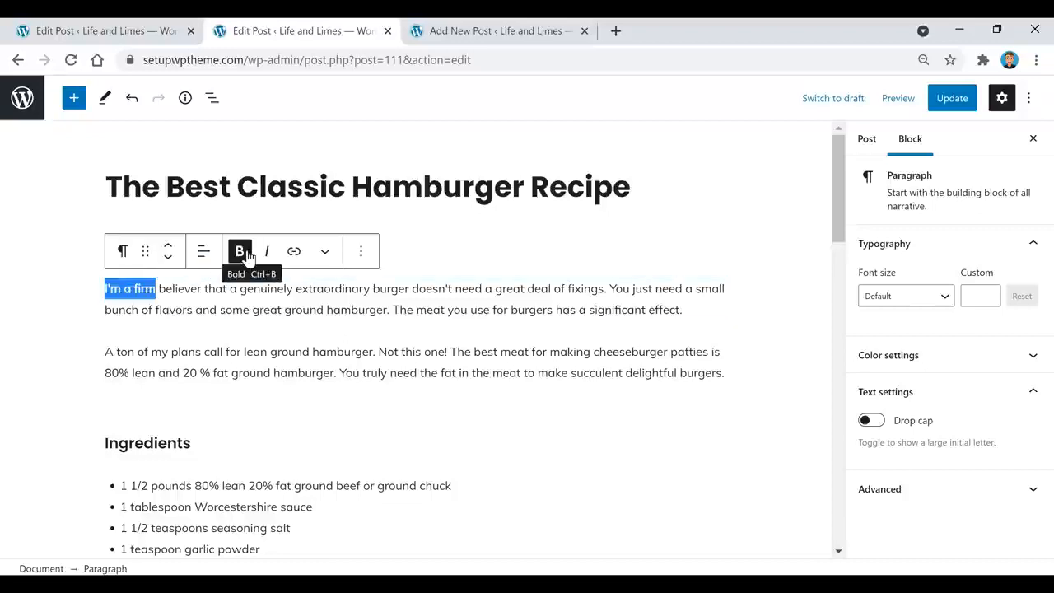
click(247, 255)
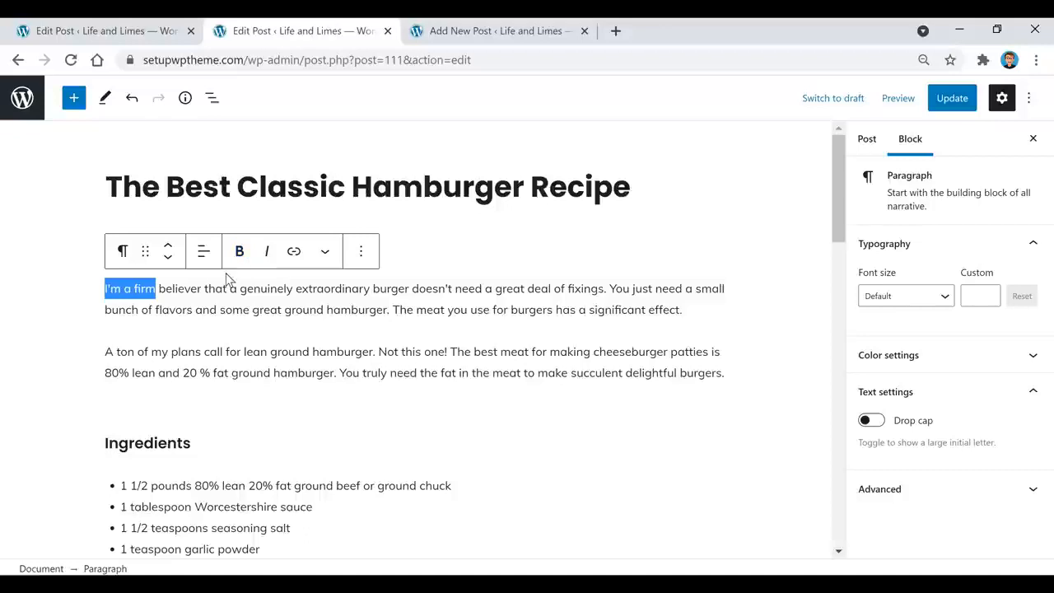
click(446, 308)
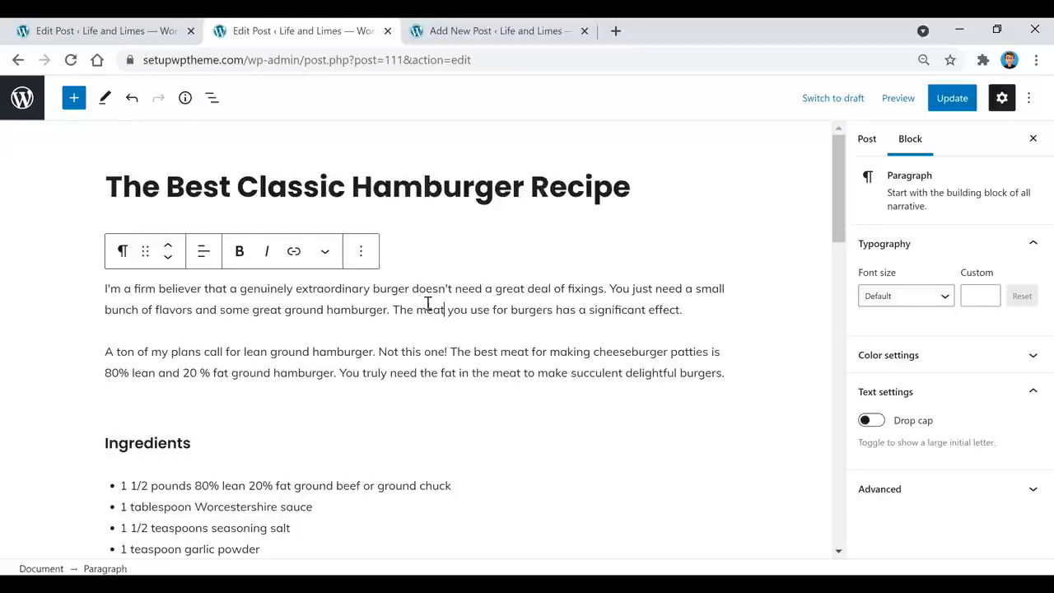
mouse_move(414, 421)
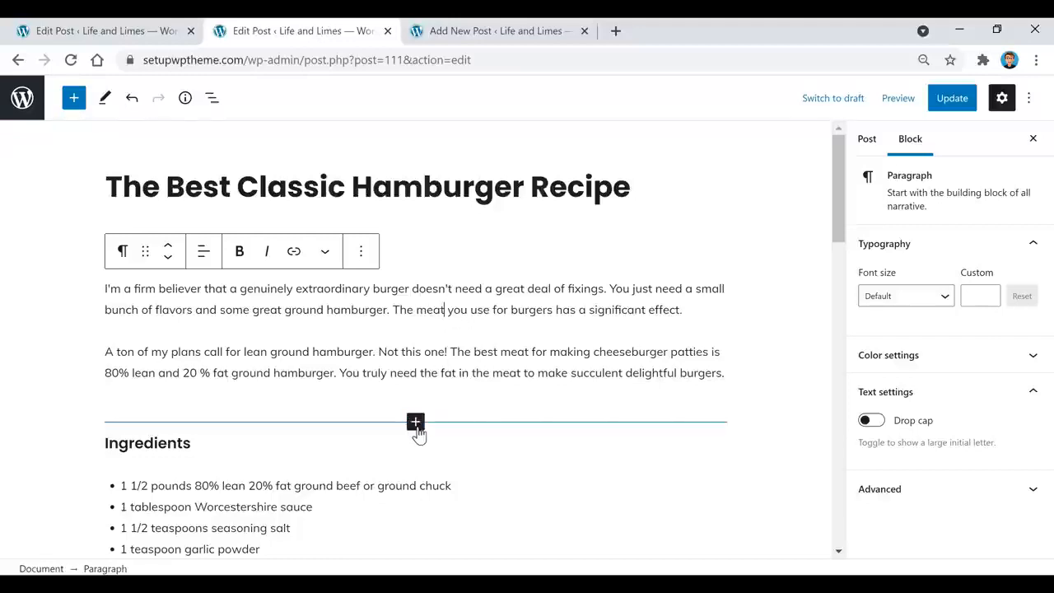
click(202, 309)
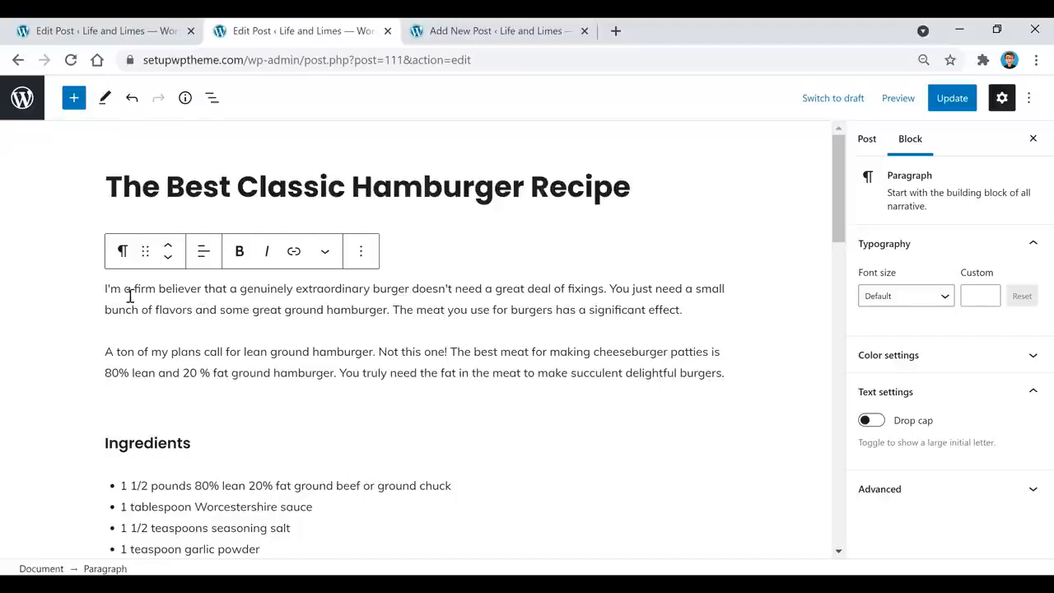
click(168, 260)
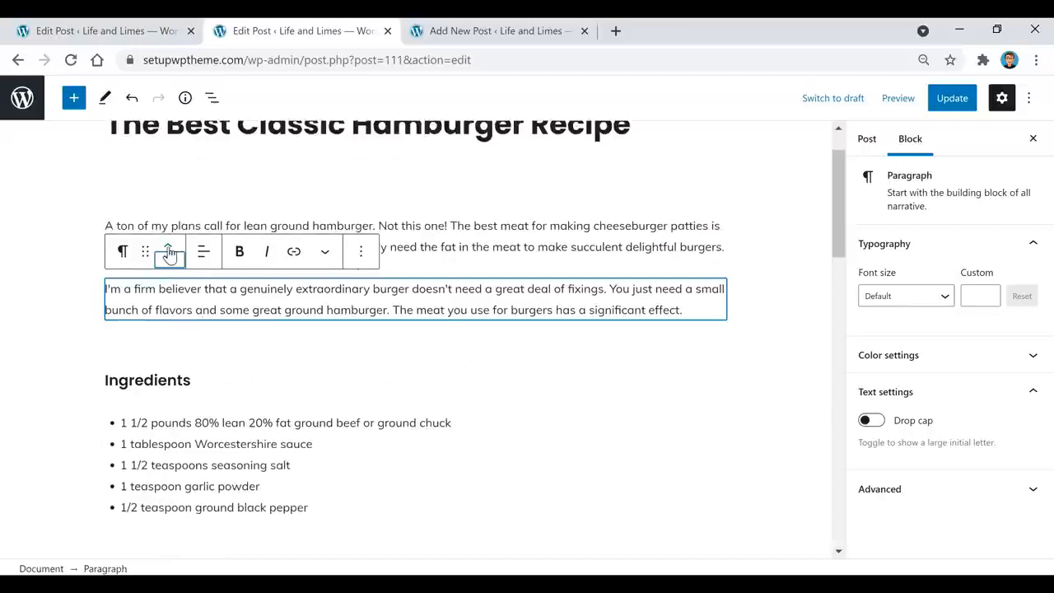
click(168, 249)
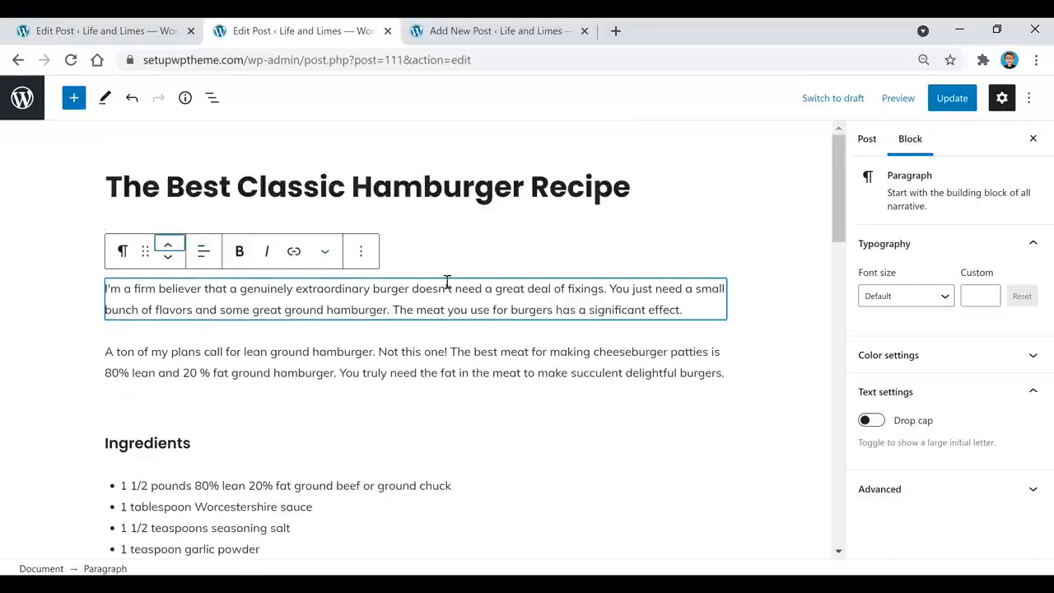
click(314, 284)
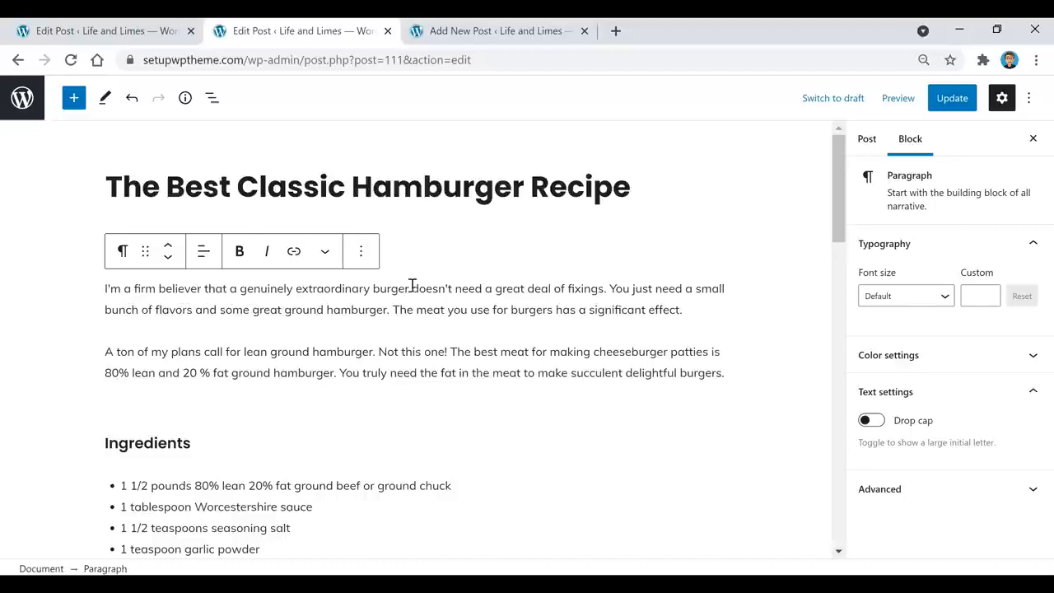
drag(405, 287, 373, 286)
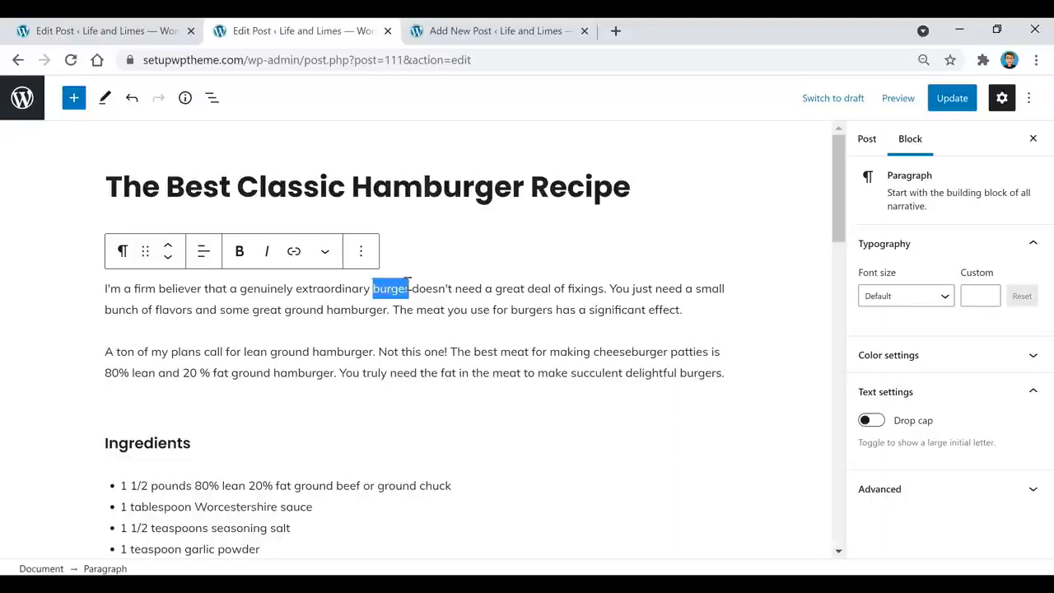
click(295, 252)
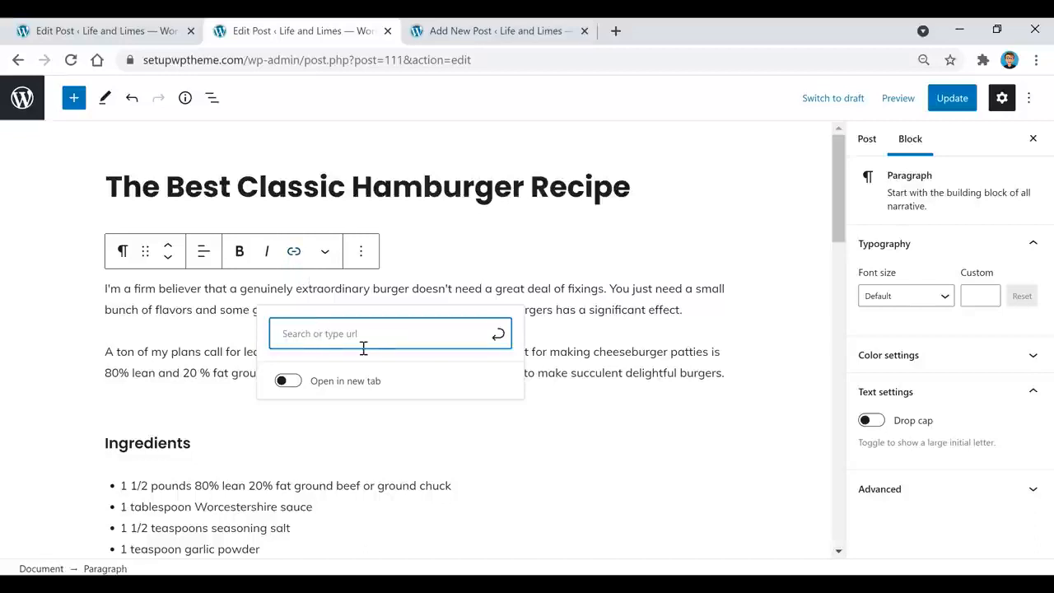
text(google.com)
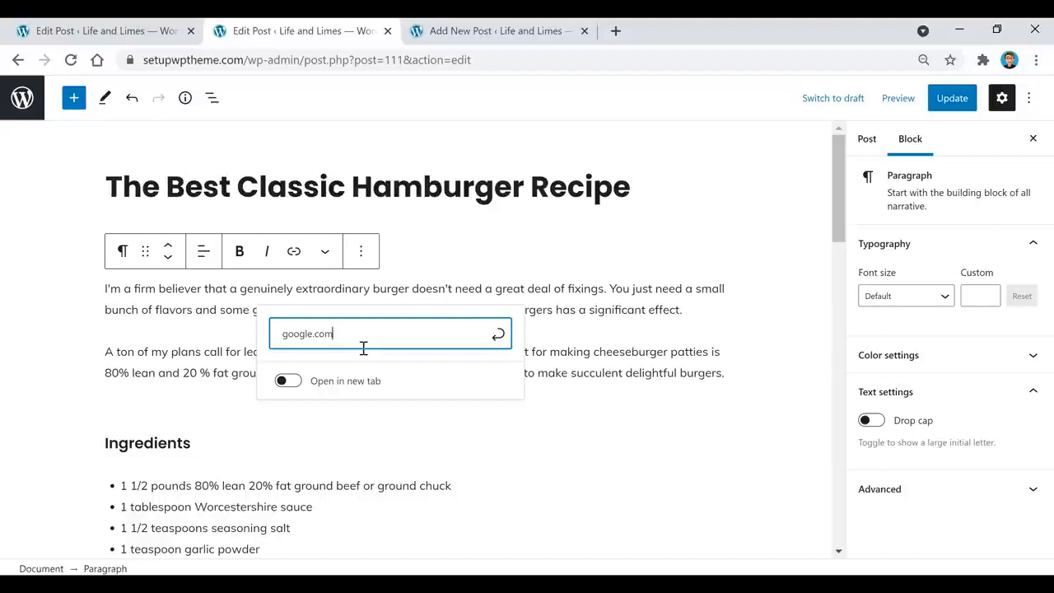
key(Return)
click(519, 313)
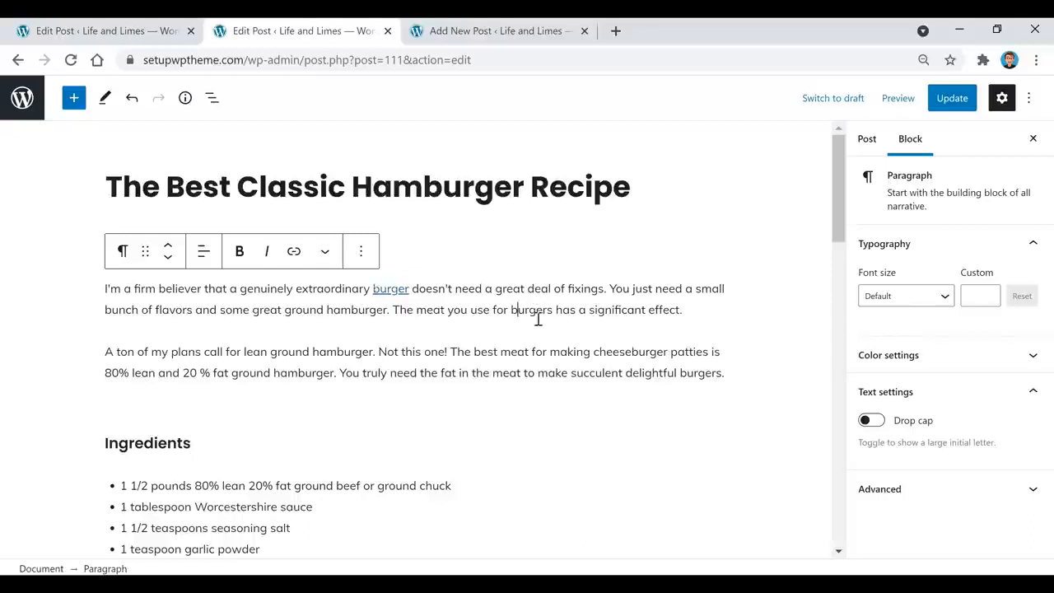
click(439, 288)
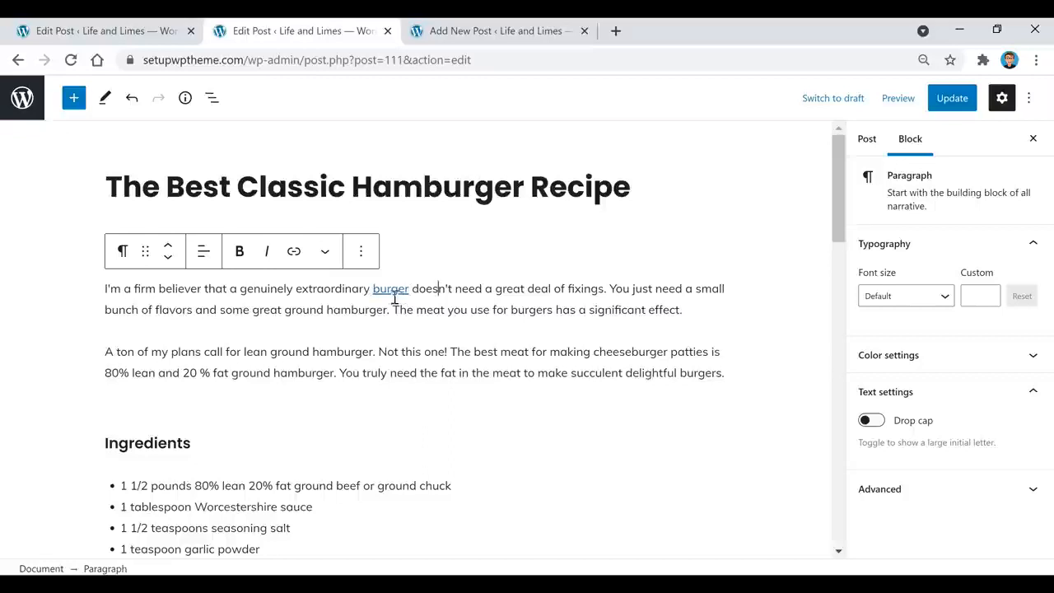
click(393, 293)
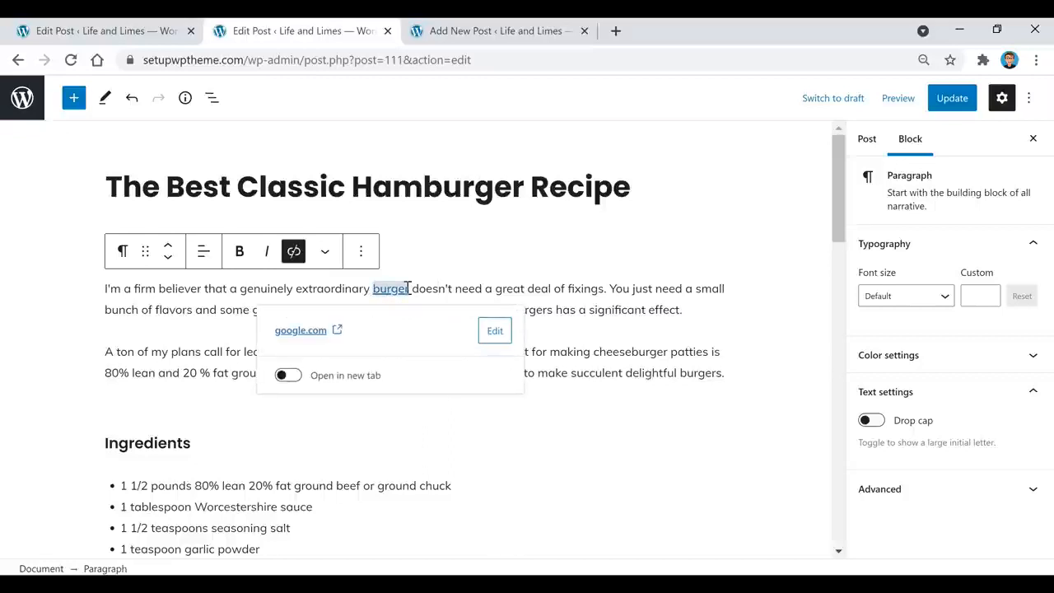
click(292, 253)
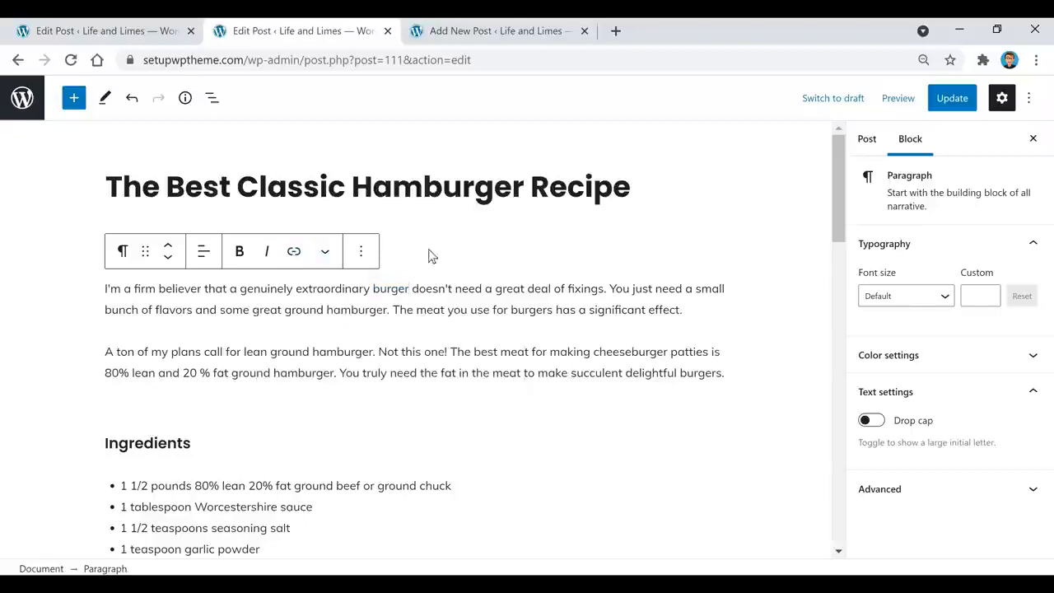
Delete the burger photo from the hamburger recipe post
scroll(509, 367, down, 6)
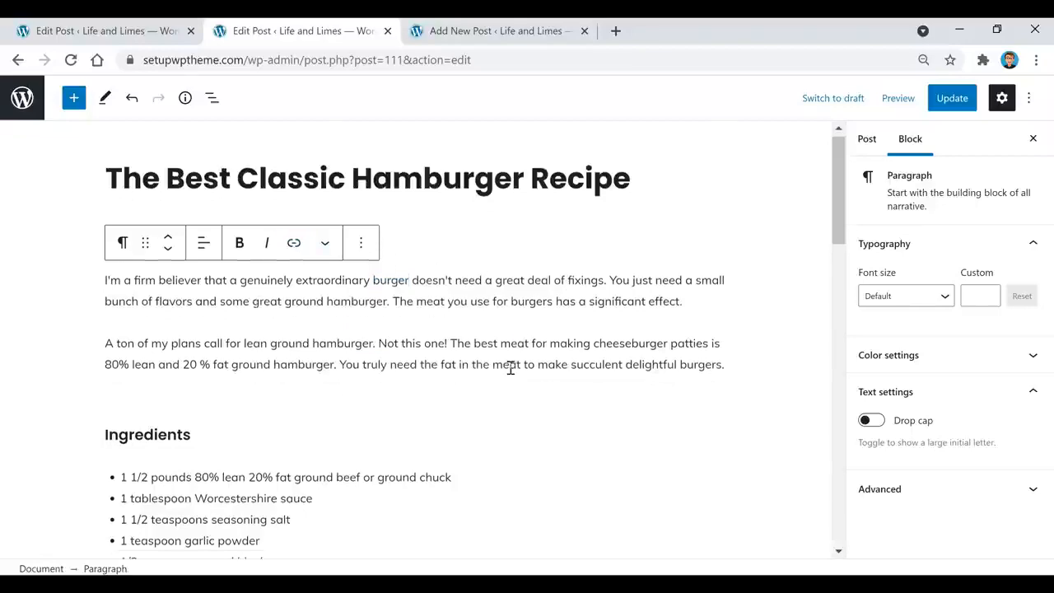
scroll(532, 300, down, 5)
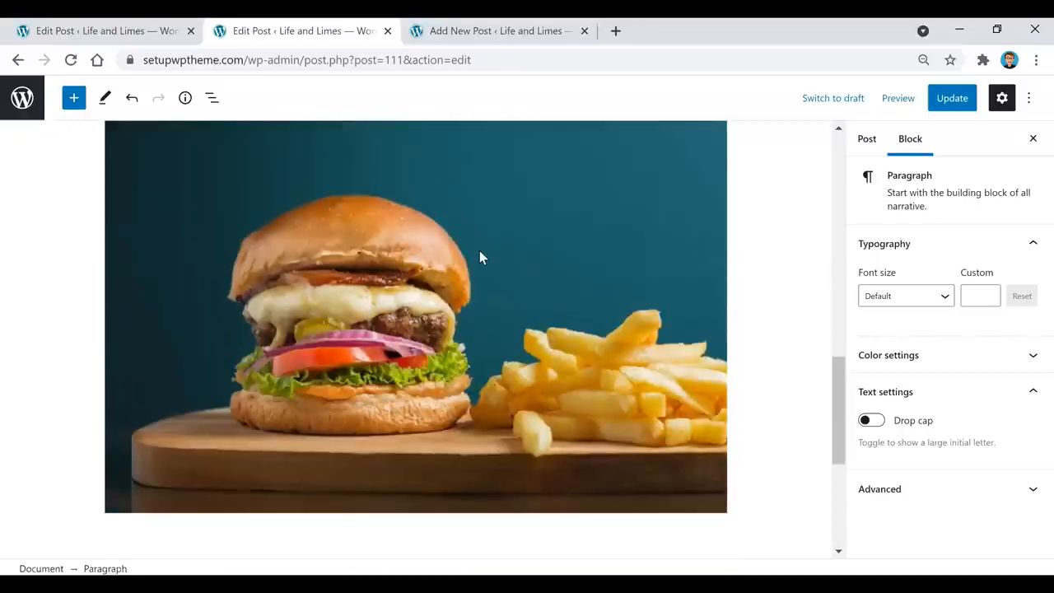
click(487, 275)
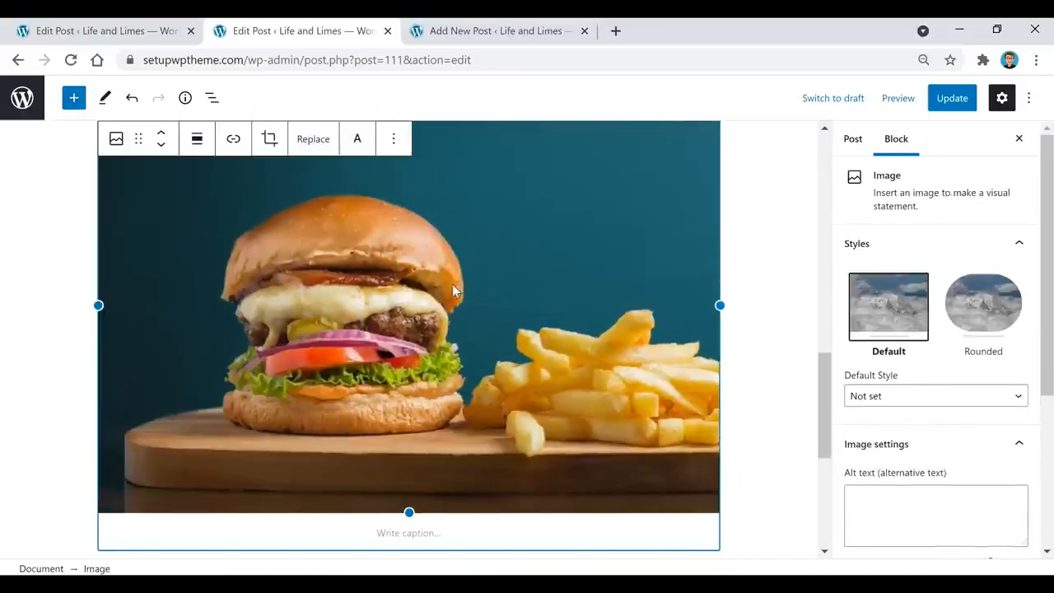
scroll(367, 296, up, 1)
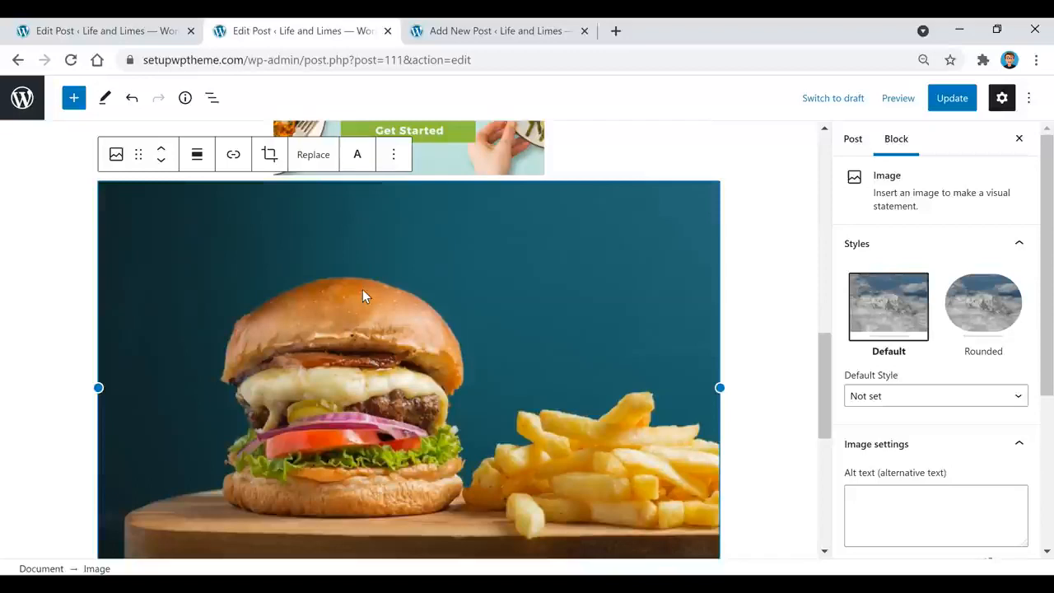
key(BackSpace)
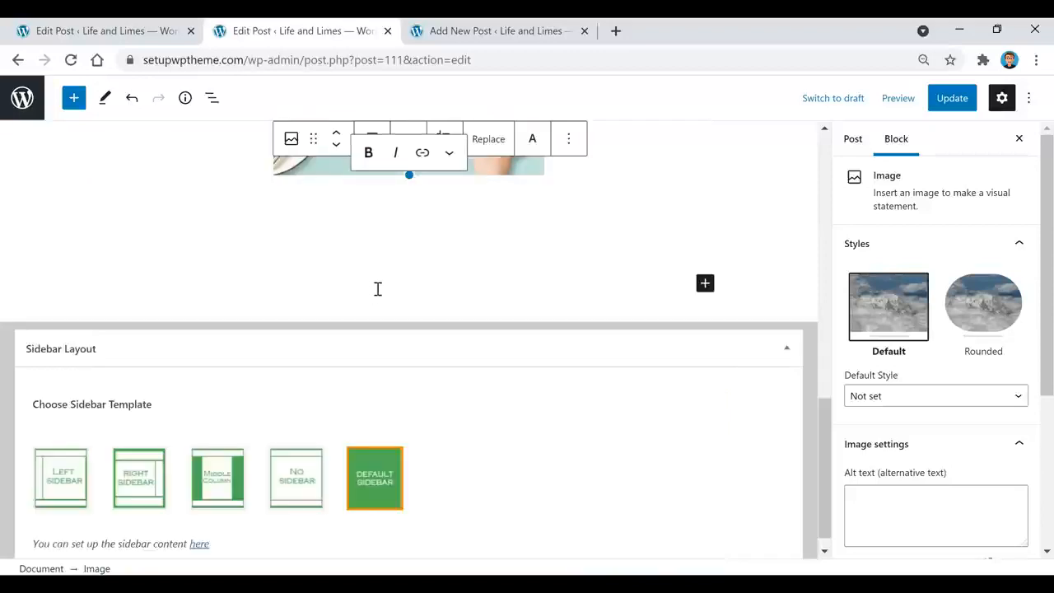
Add a YouTube block below the 50% OFF ad and embed the pasted video URL
click(786, 348)
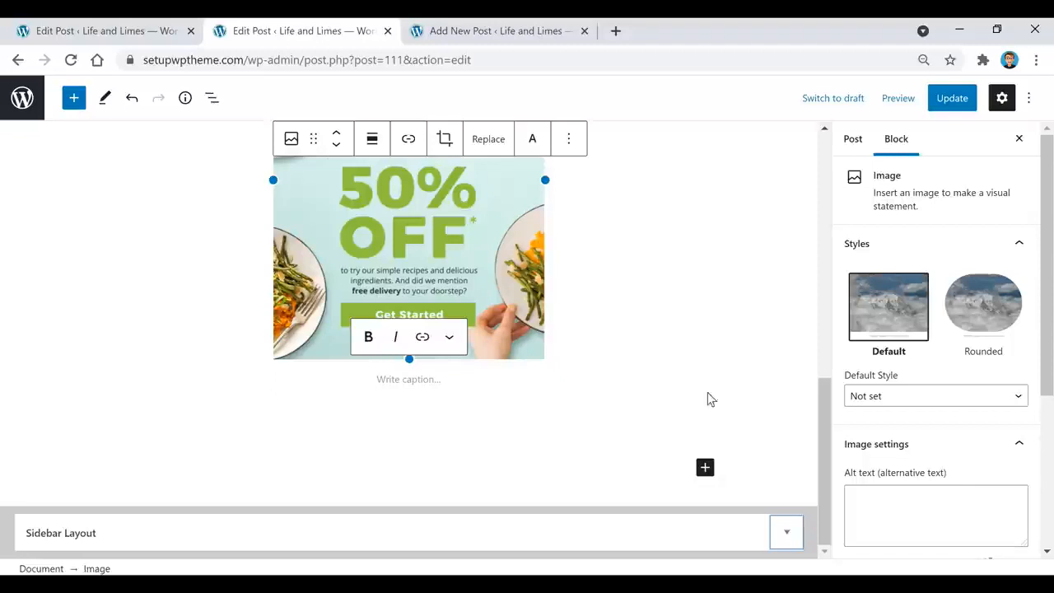
click(436, 413)
click(444, 462)
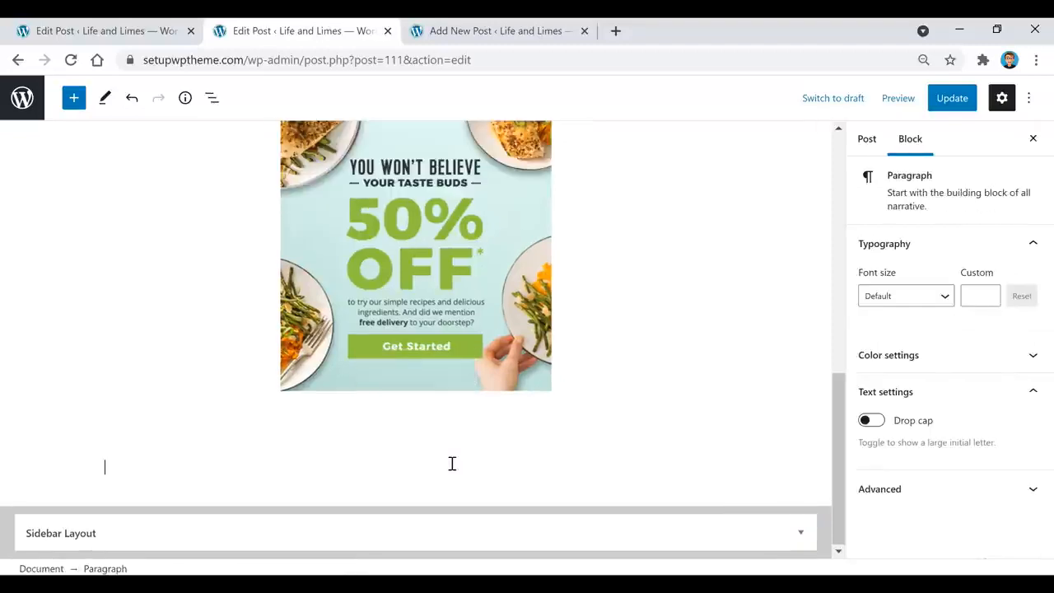
click(713, 466)
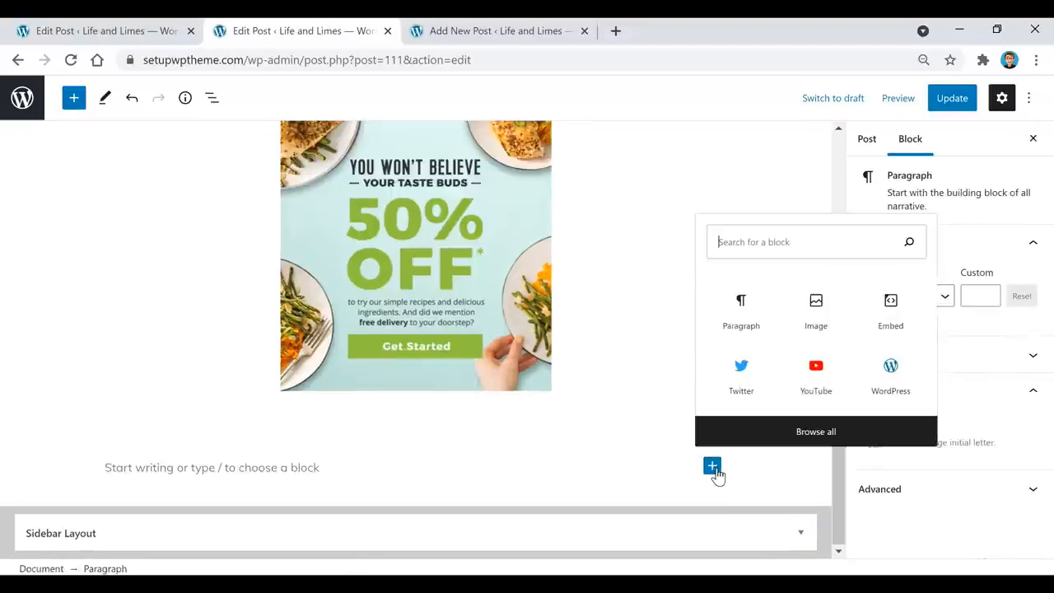
click(825, 384)
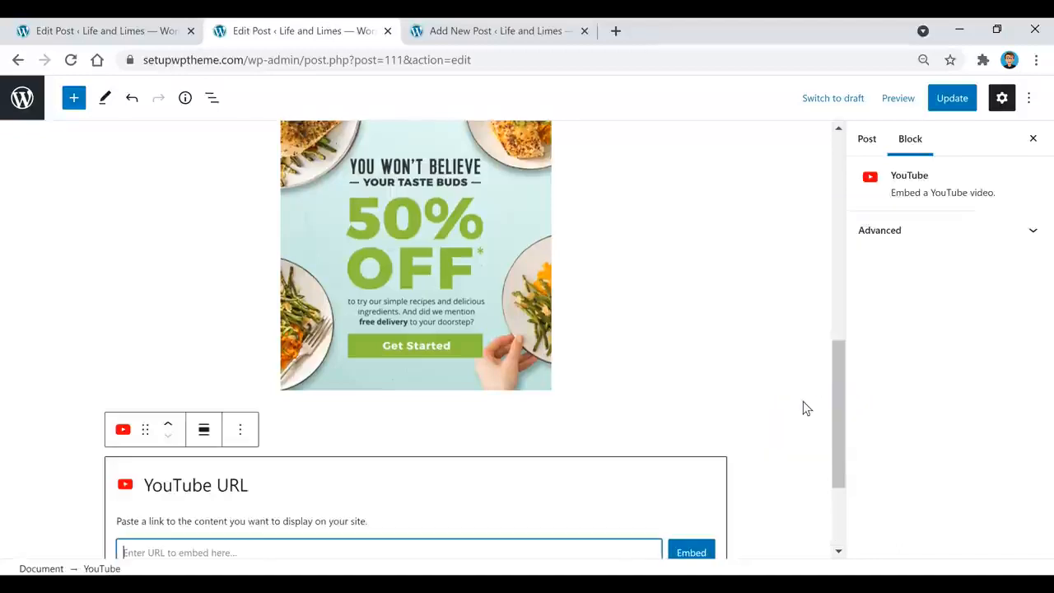
scroll(493, 466, down, 2)
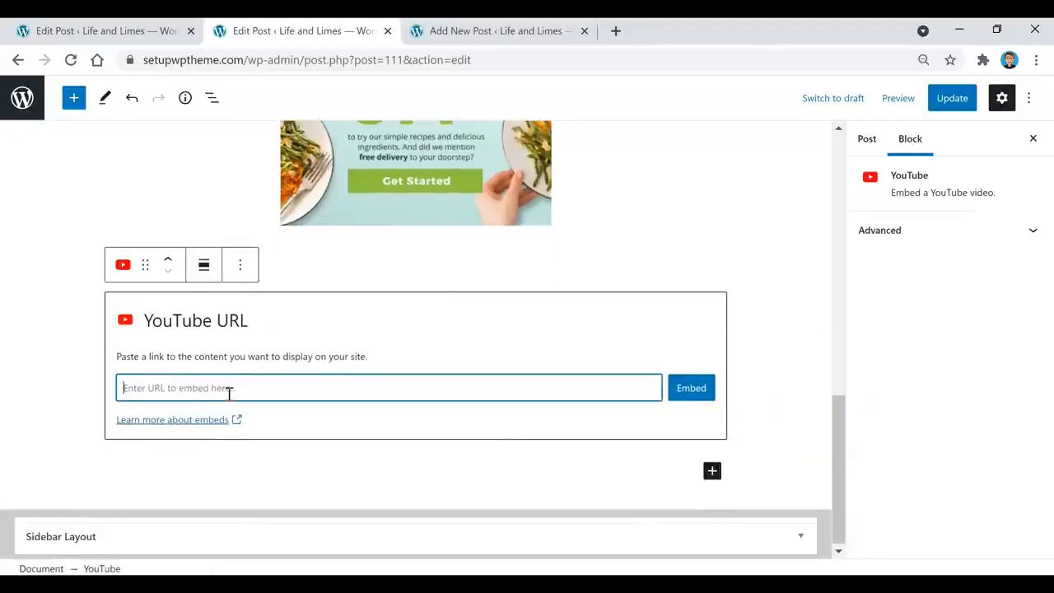
text(https://www.youtube.com/watch?v=fQallQyxAfw)
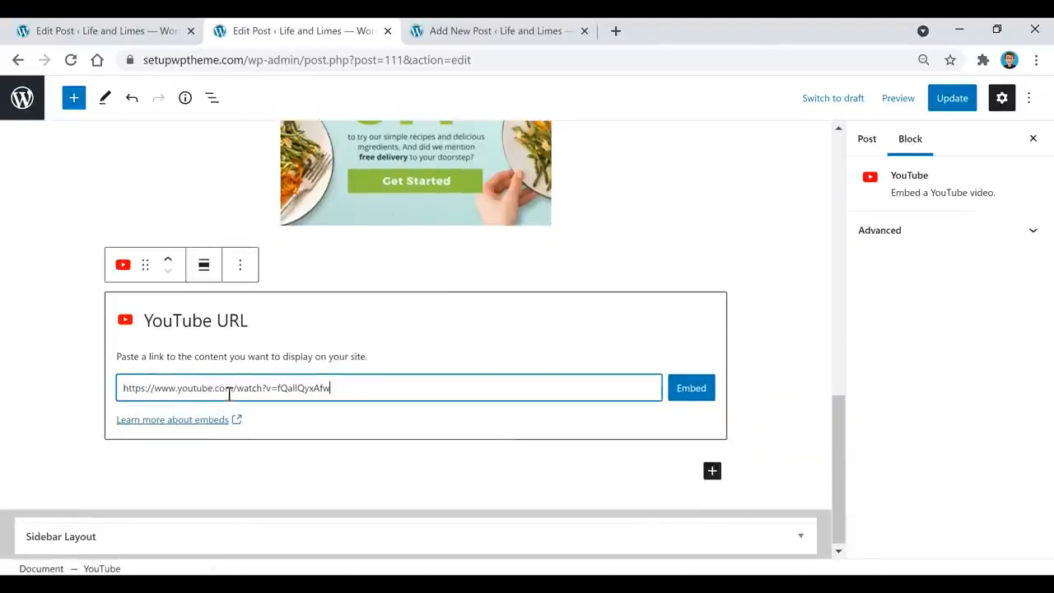
click(694, 395)
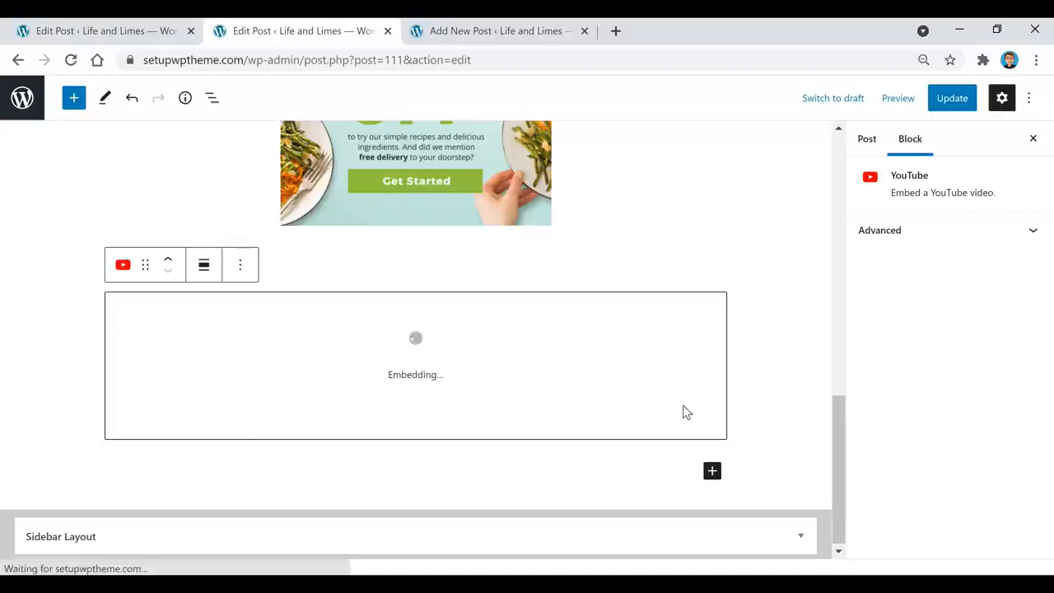
scroll(543, 237, down, 1)
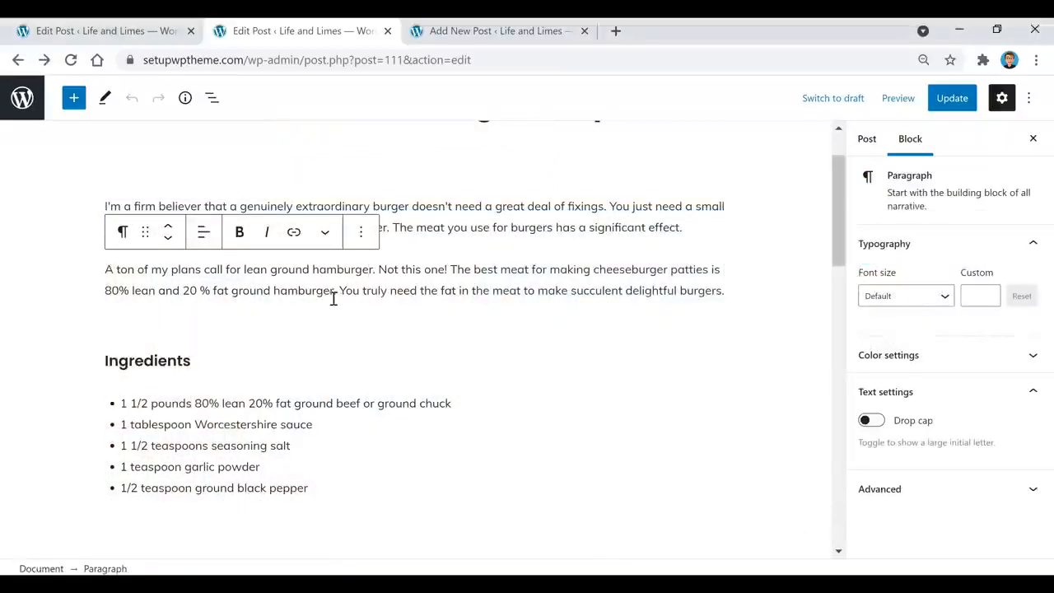
Look at the ingredients list's text colour options and close them without picking one
click(306, 399)
click(407, 370)
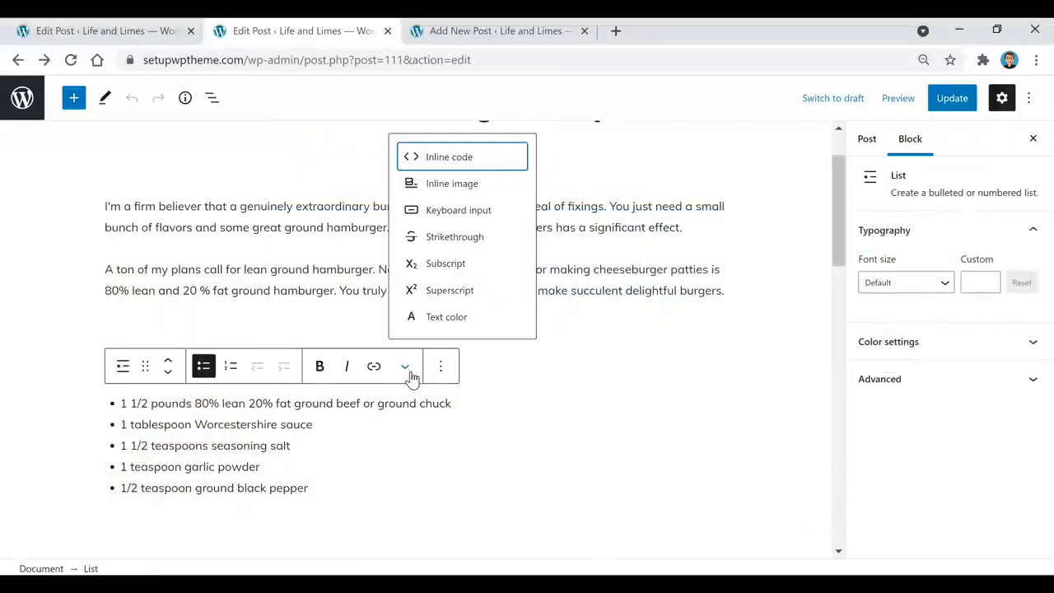
click(466, 318)
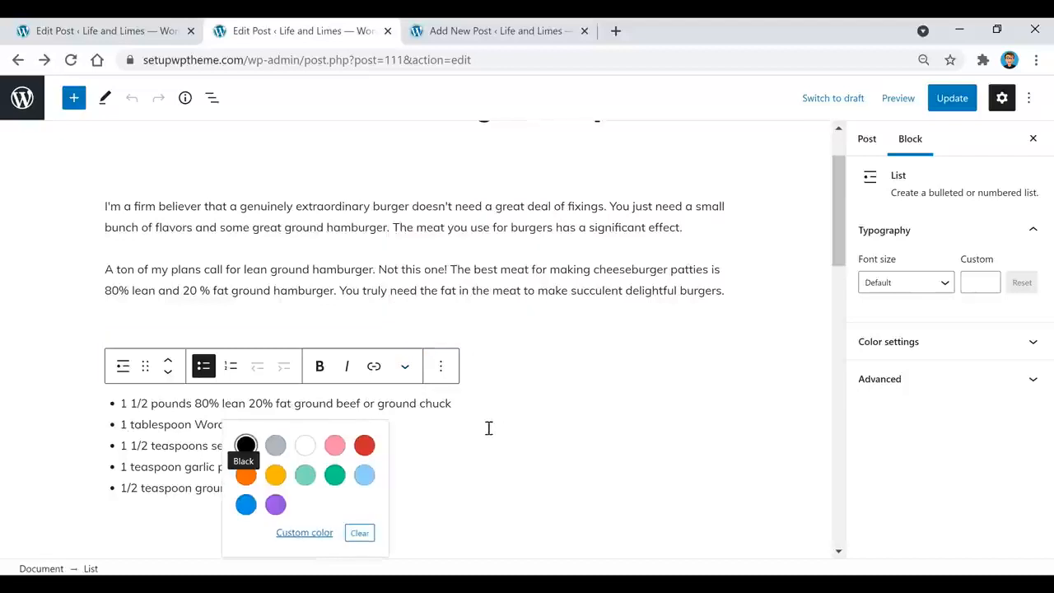
click(407, 320)
Apply and then remove a pink background on the Ingredients heading, and leave its font size unchanged
click(306, 355)
key(ctrl+a)
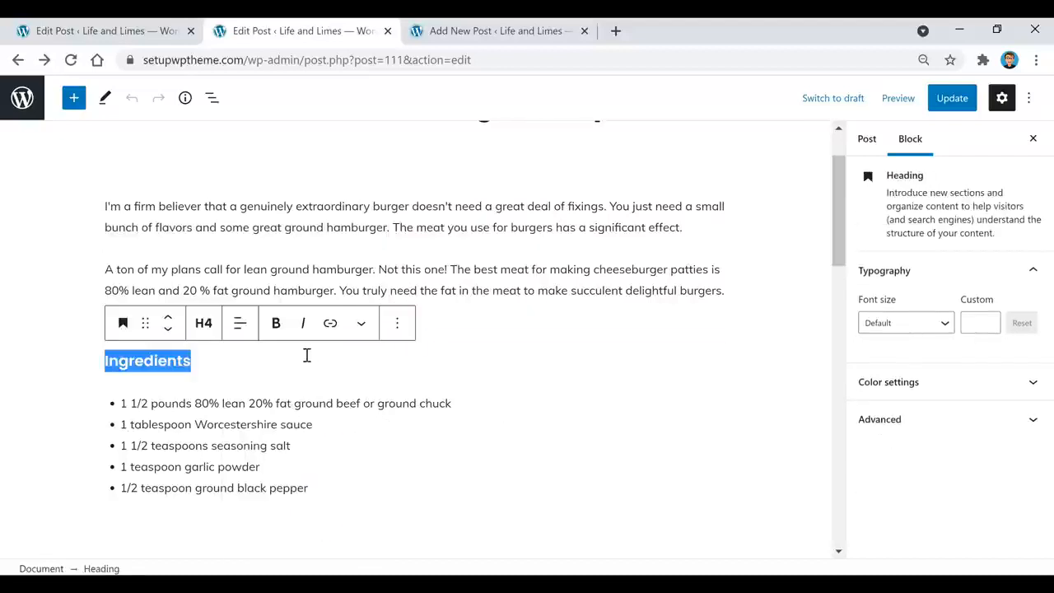
click(952, 382)
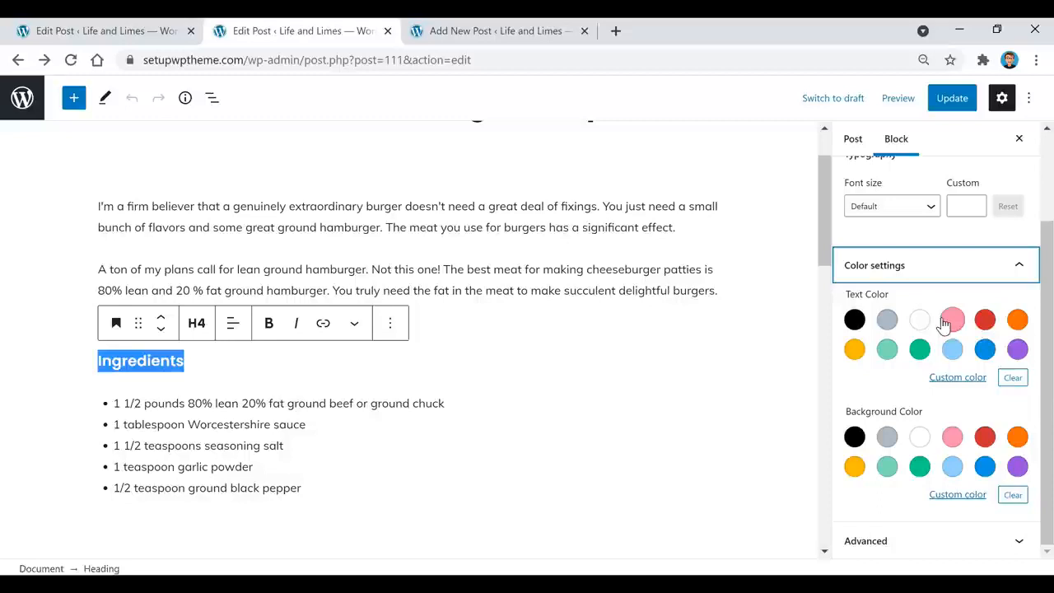
click(952, 436)
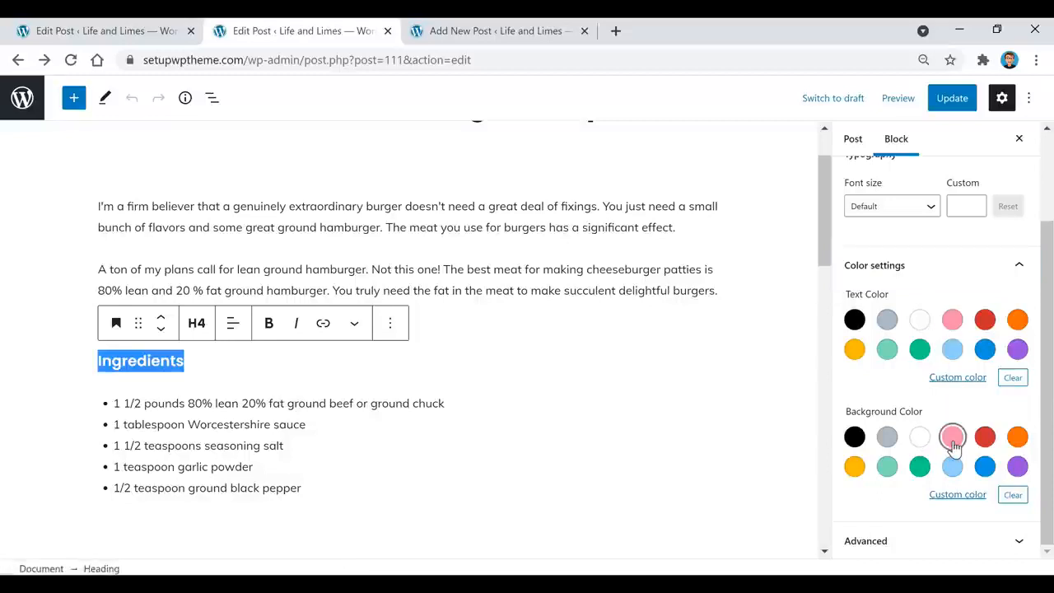
click(952, 436)
scroll(910, 374, up, 1)
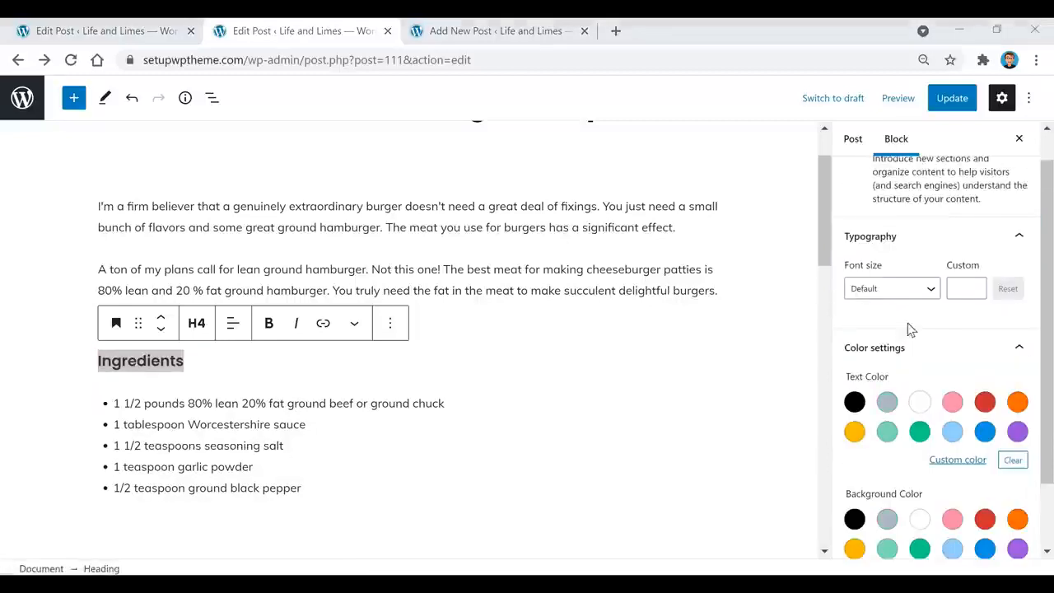
click(935, 286)
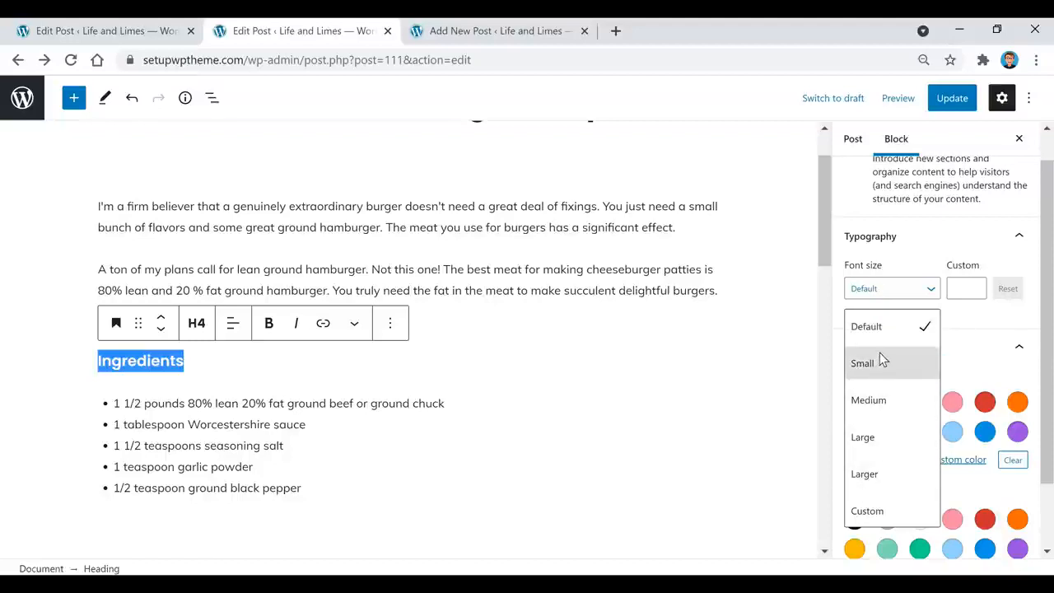
click(668, 274)
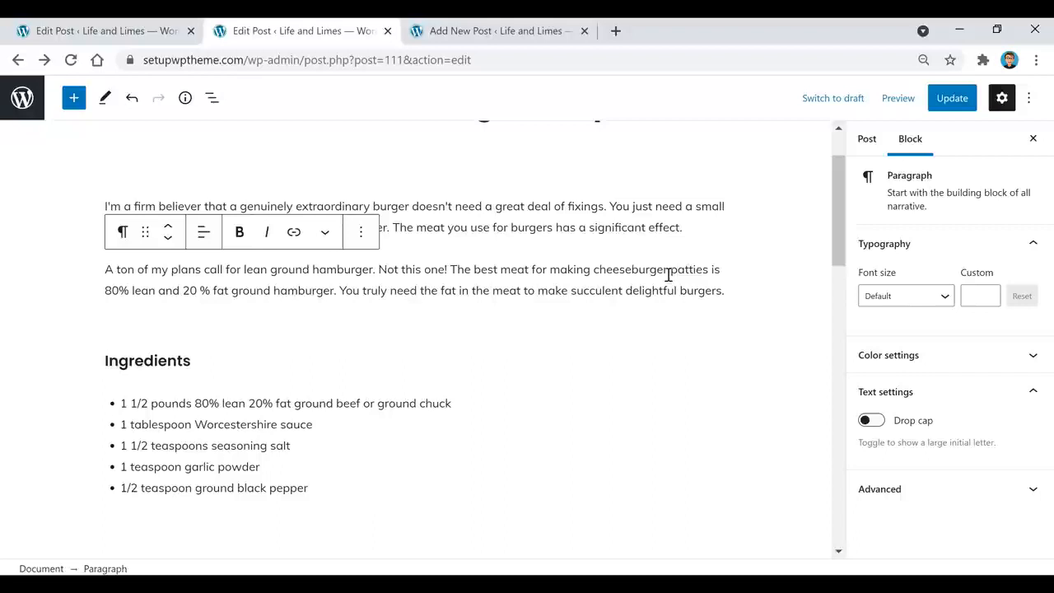
scroll(599, 362, up, 1)
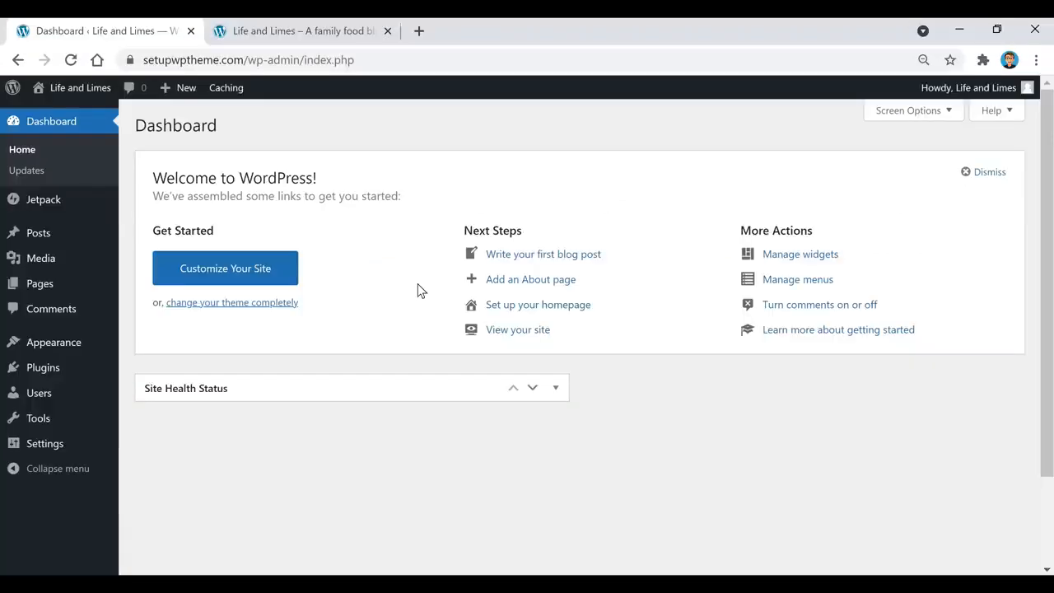
click(334, 31)
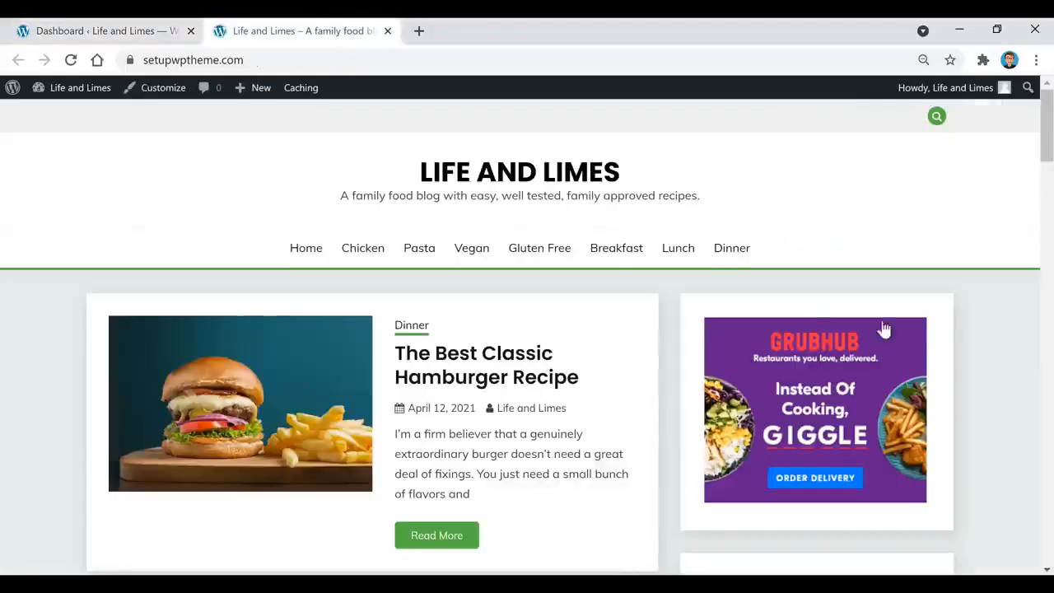
scroll(833, 332, down, 1)
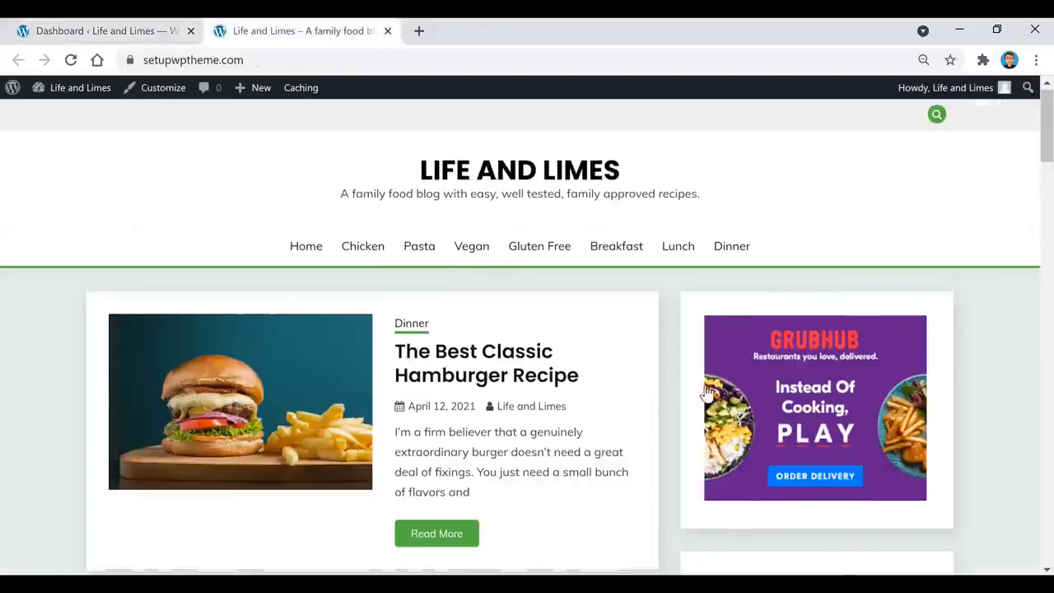
scroll(833, 333, down, 6)
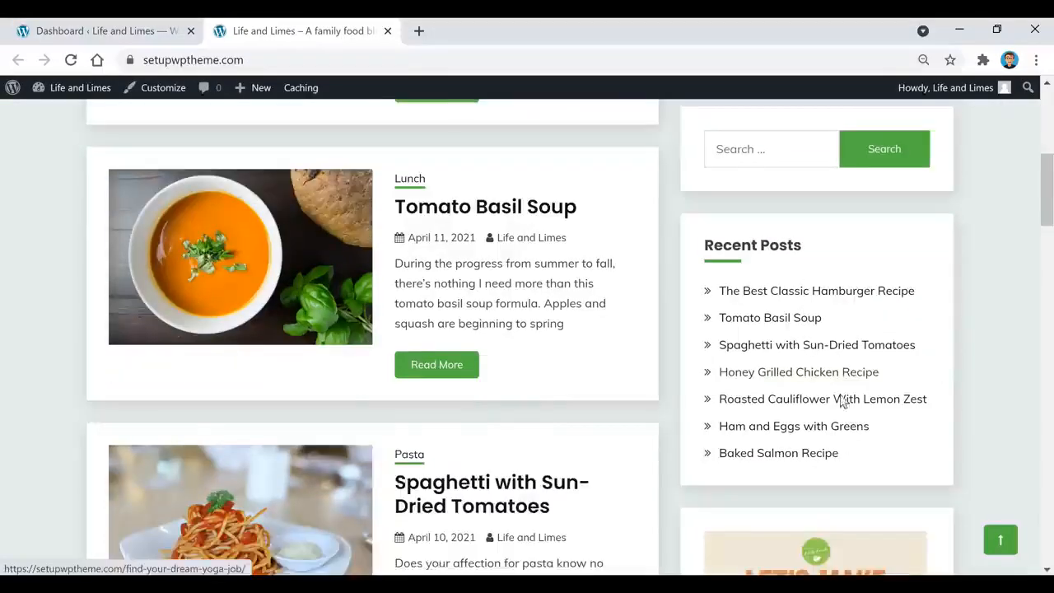
scroll(828, 110, down, 1)
scroll(885, 305, up, 1)
scroll(884, 313, down, 3)
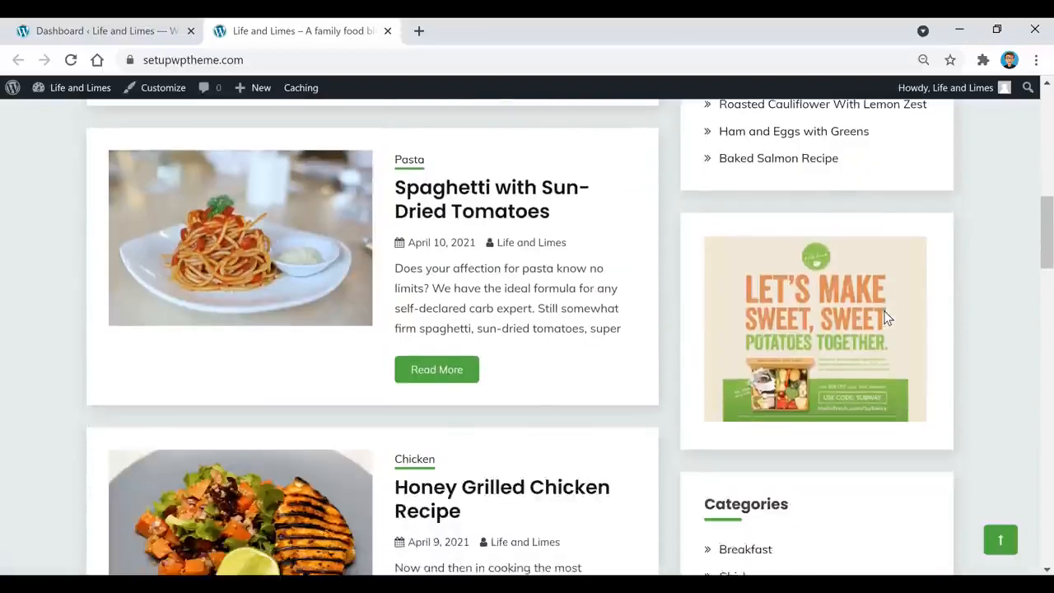
scroll(863, 278, down, 7)
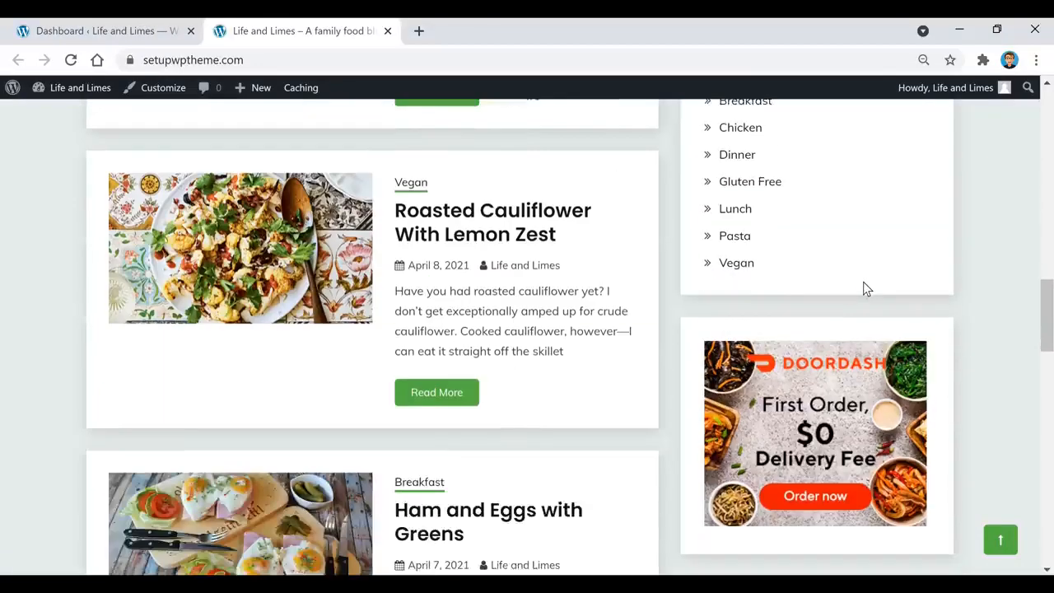
scroll(658, 386, up, 9)
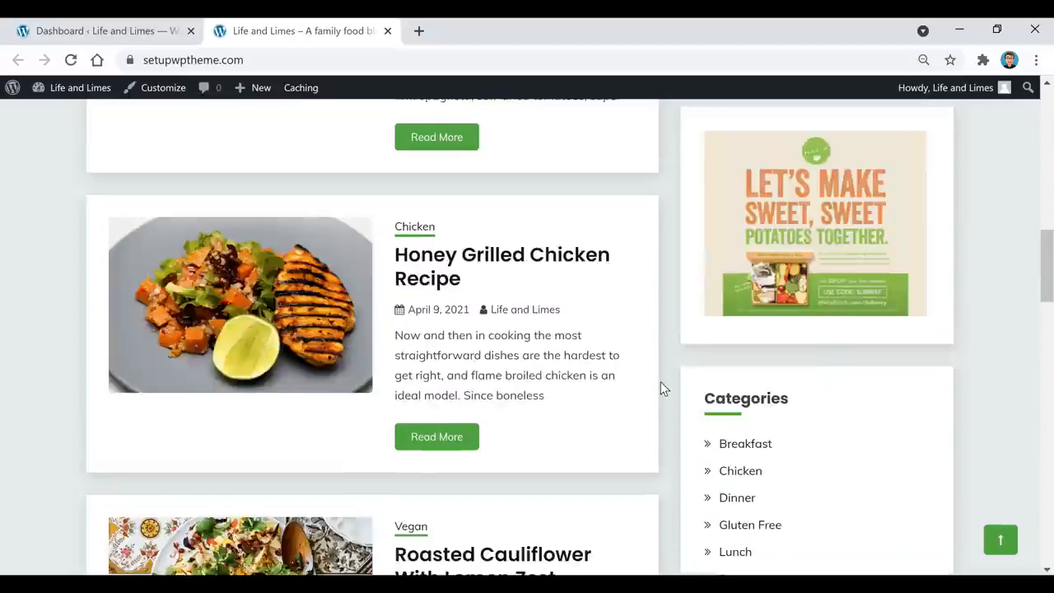
scroll(658, 399, up, 7)
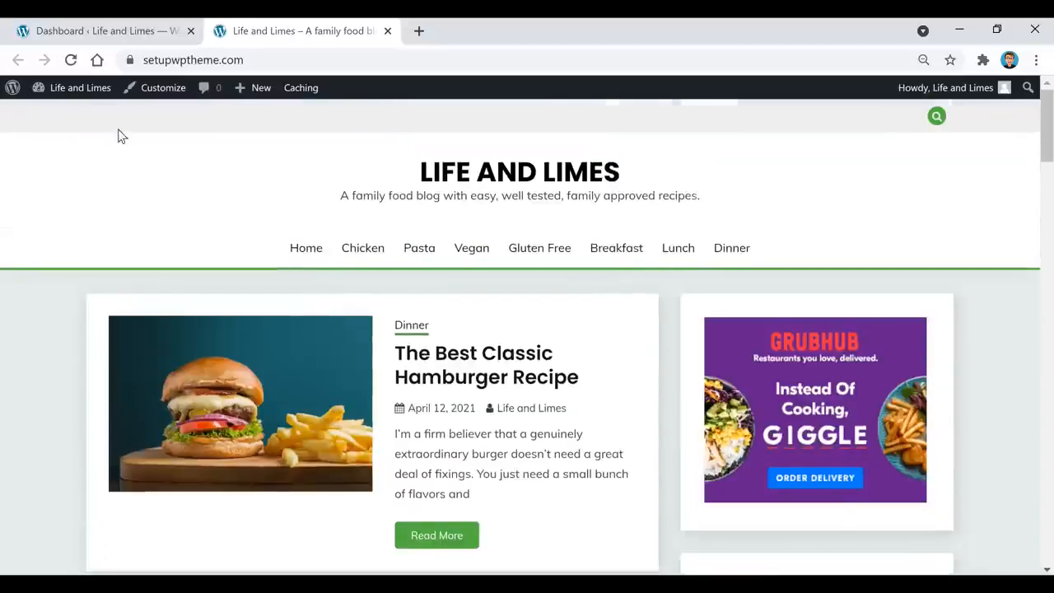
click(99, 31)
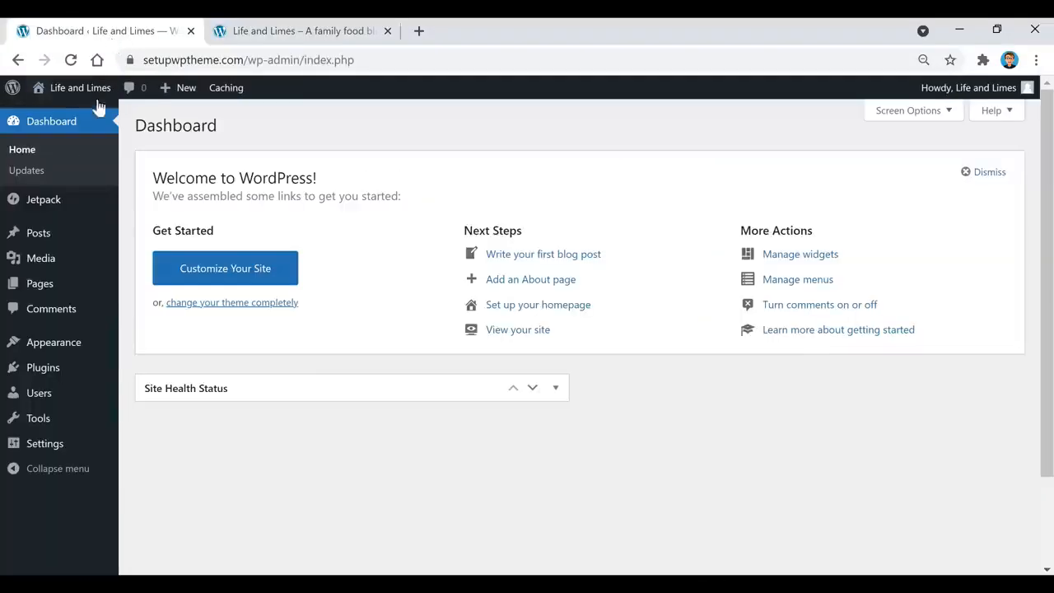
Go to Appearance > Widgets and compare it with the sidebar ad on the live site
mouse_move(61, 349)
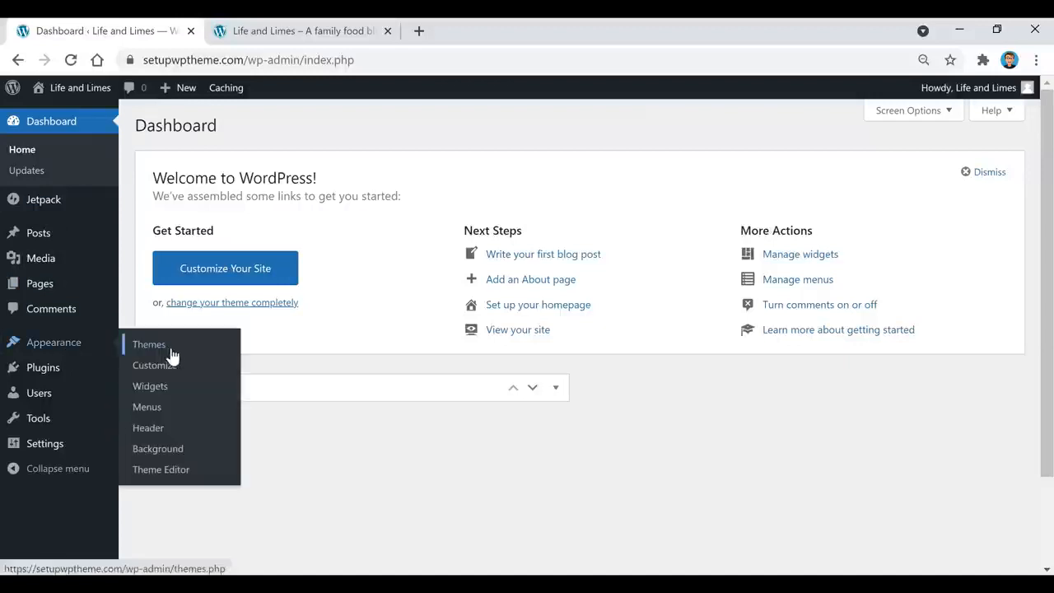
click(168, 386)
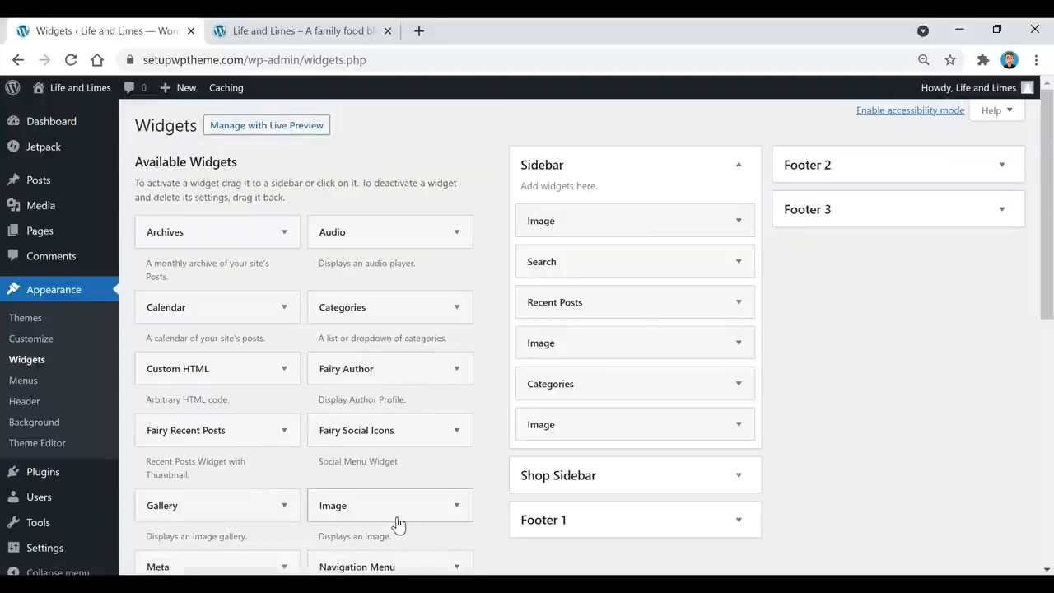
scroll(392, 491, down, 2)
scroll(391, 494, up, 2)
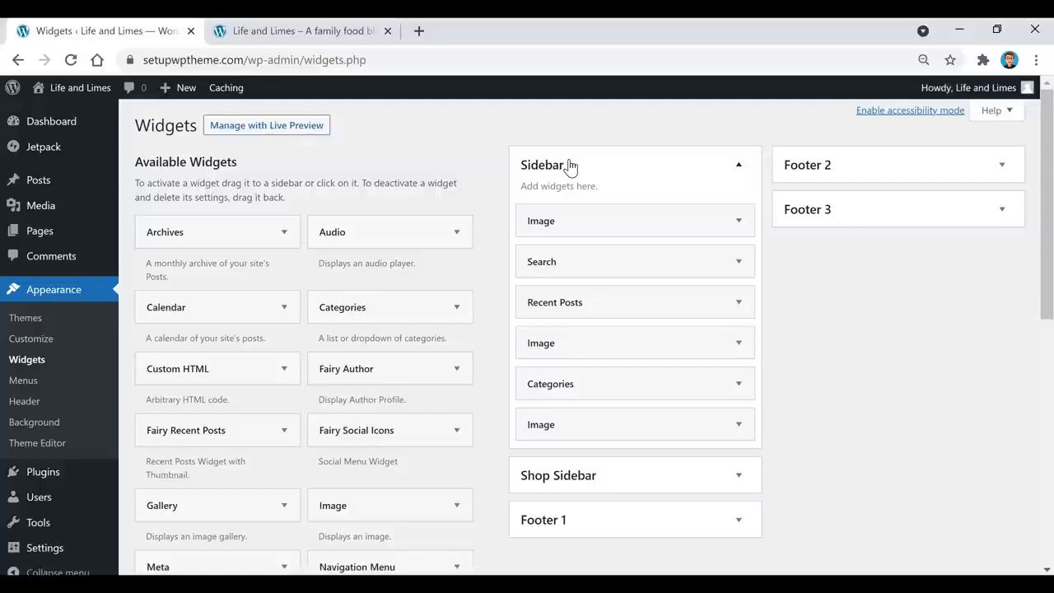
click(350, 32)
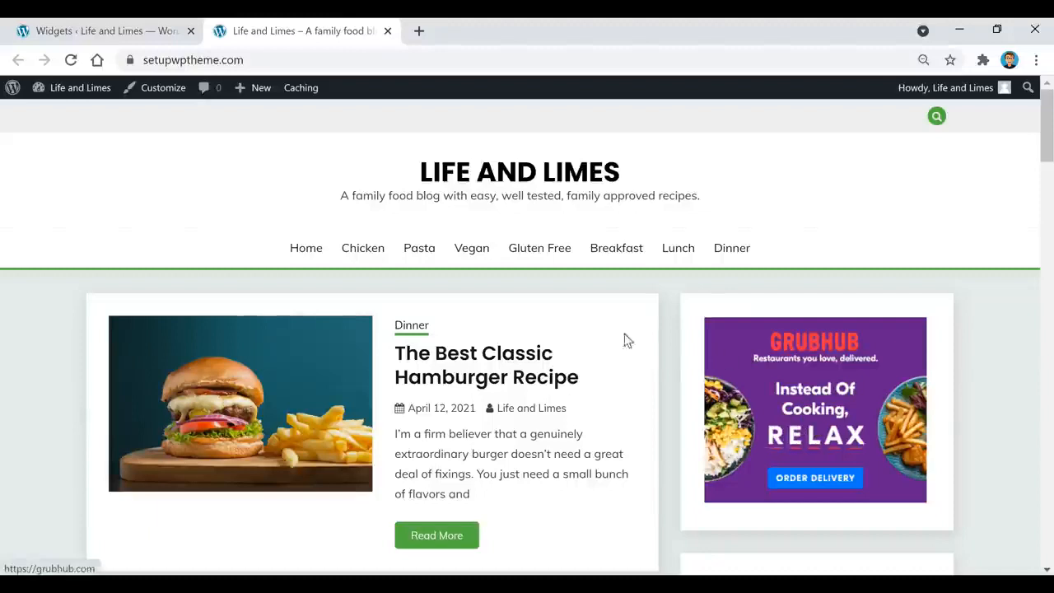
click(78, 32)
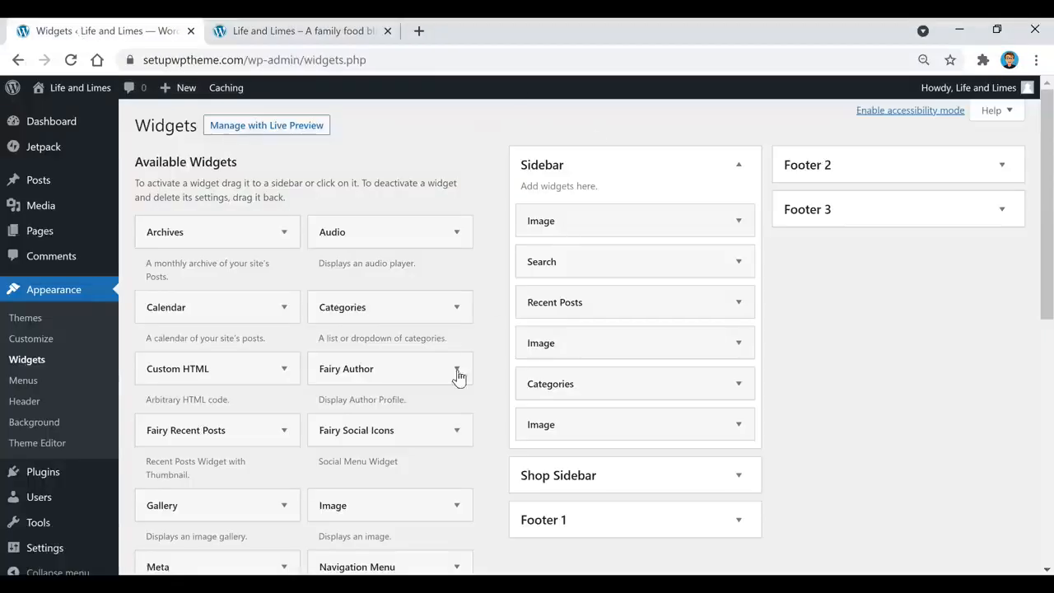
Add and then delete an empty Image widget in the Sidebar, then expand the top Grubhub Image widget
drag(353, 519, 553, 269)
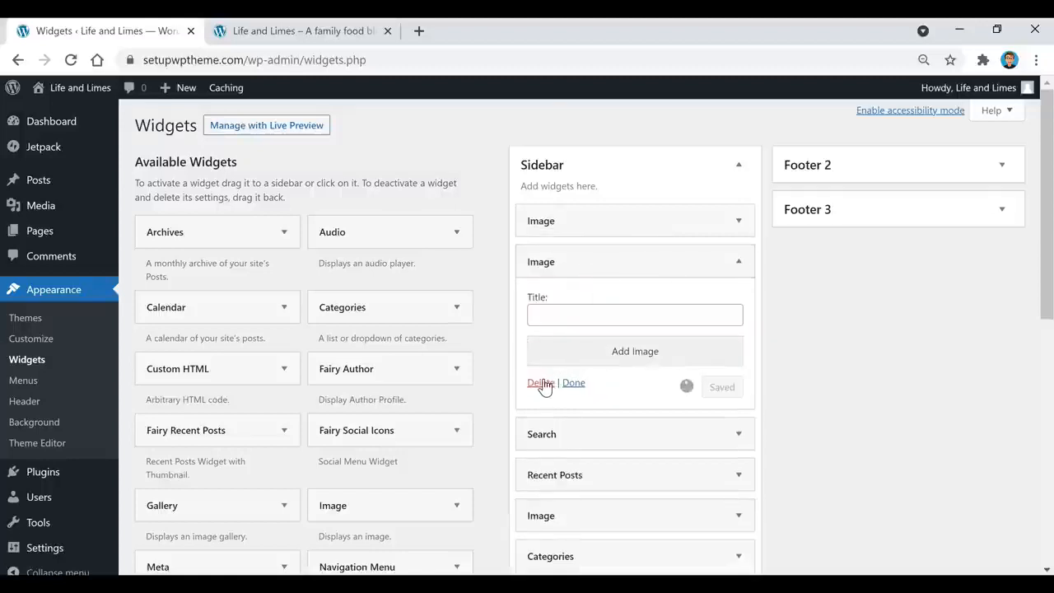
click(536, 382)
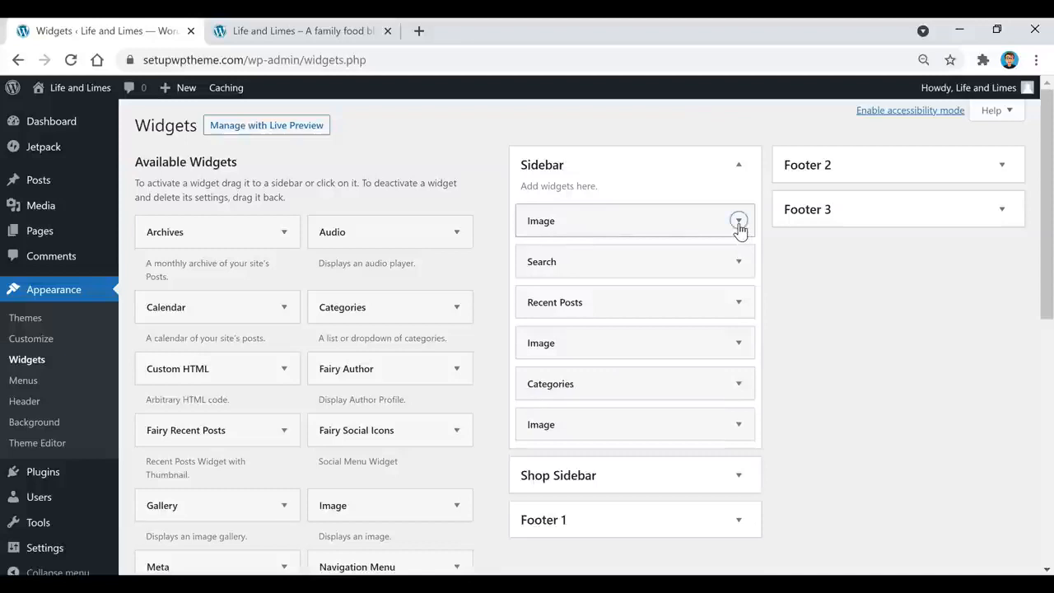
click(738, 223)
scroll(642, 214, down, 1)
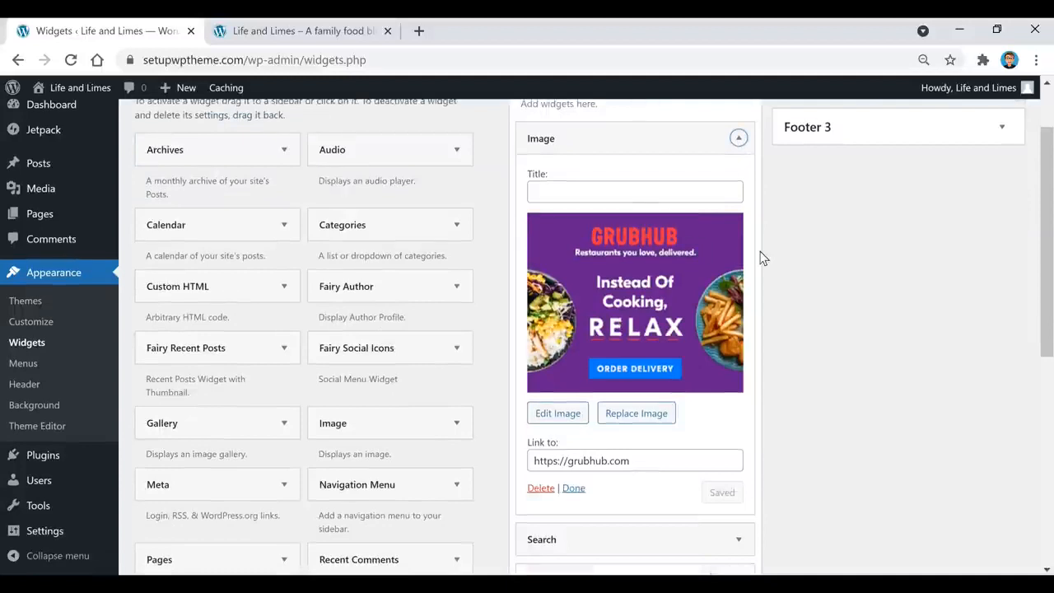
scroll(749, 259, down, 1)
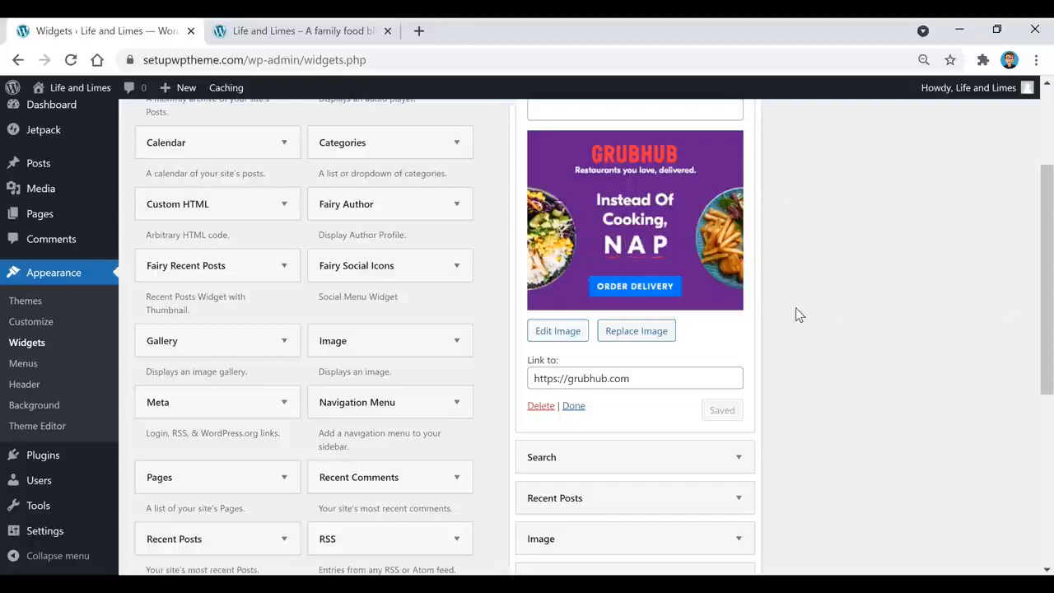
scroll(697, 420, up, 1)
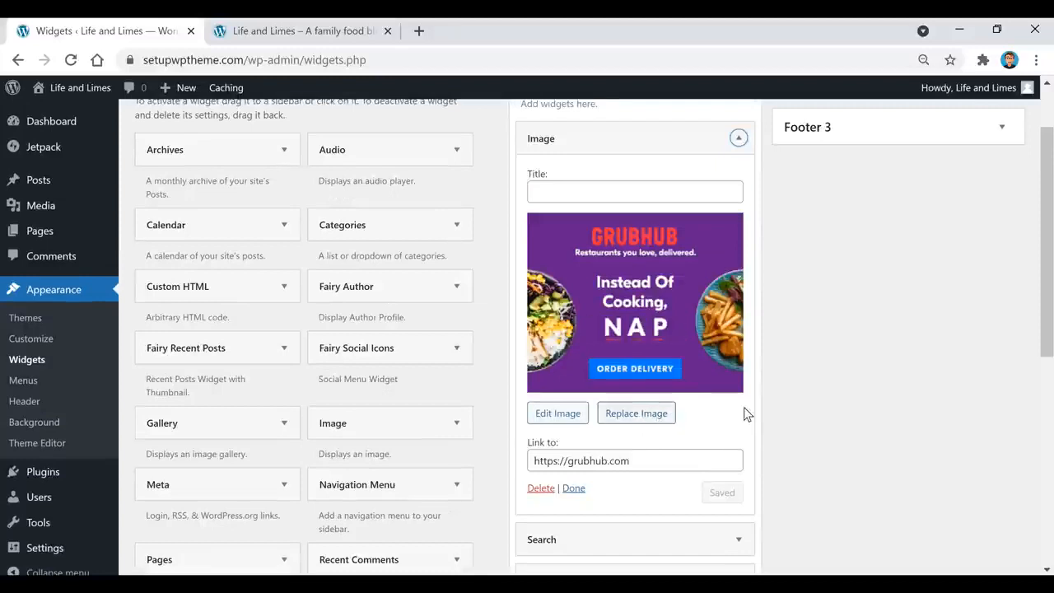
click(575, 423)
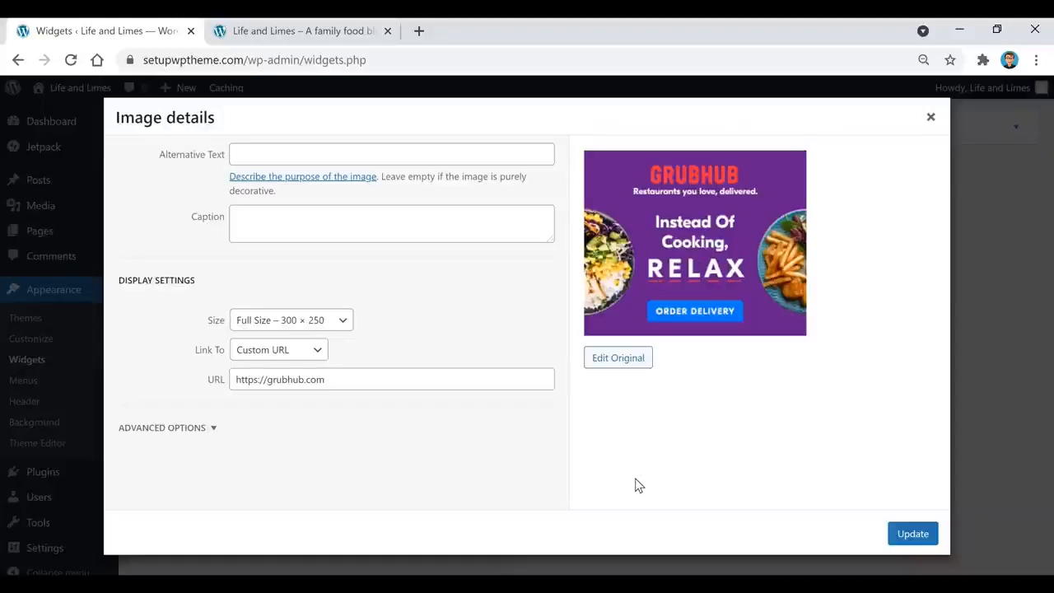
click(321, 325)
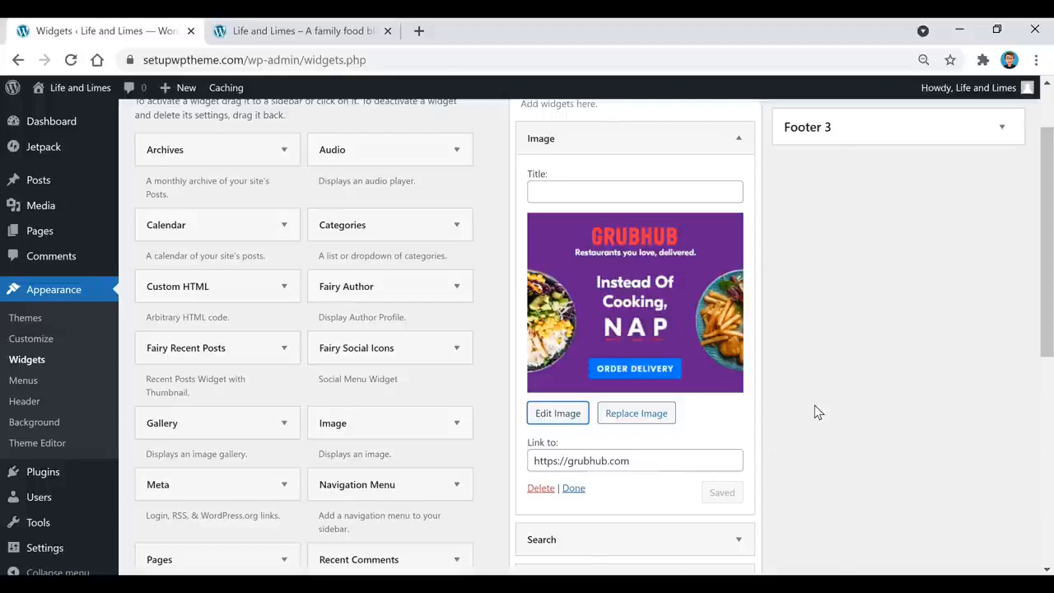
Collapse the Grubhub Image and Search widgets, then scroll through the Available Widgets list
click(739, 138)
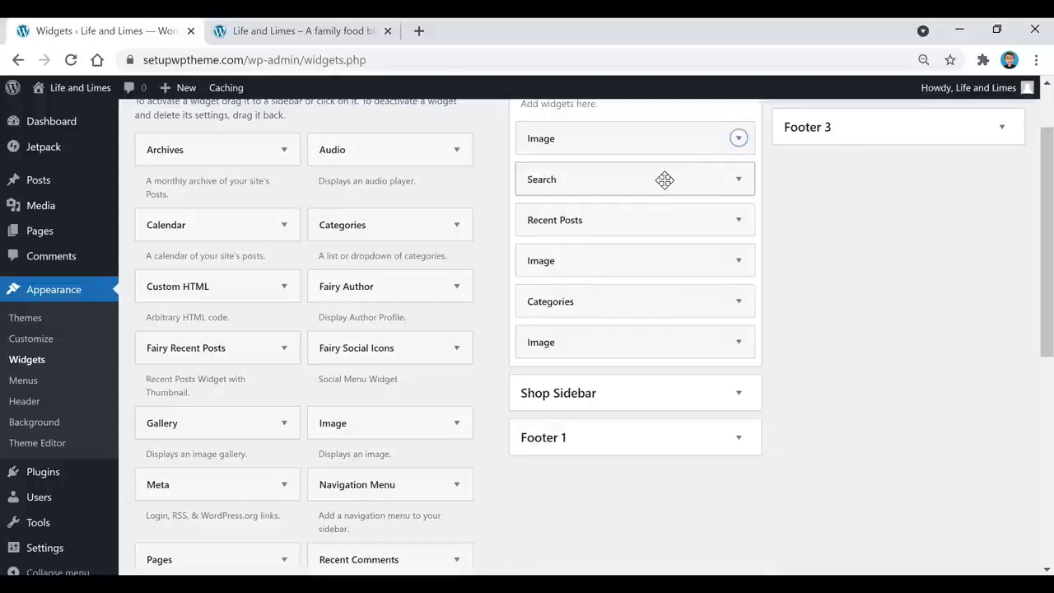
click(718, 186)
click(718, 186)
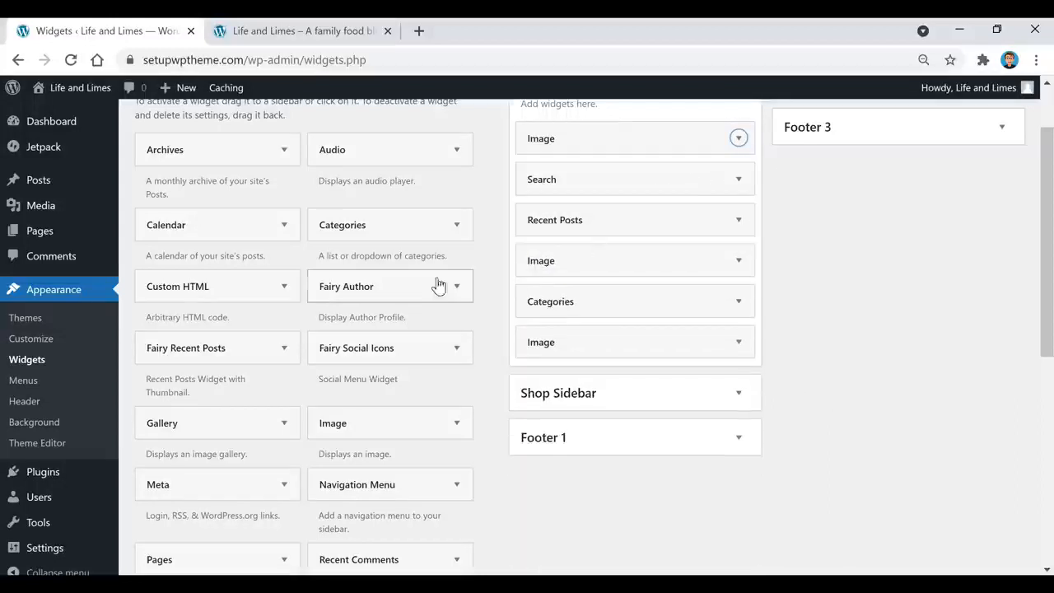
scroll(329, 325, down, 1)
scroll(329, 327, down, 4)
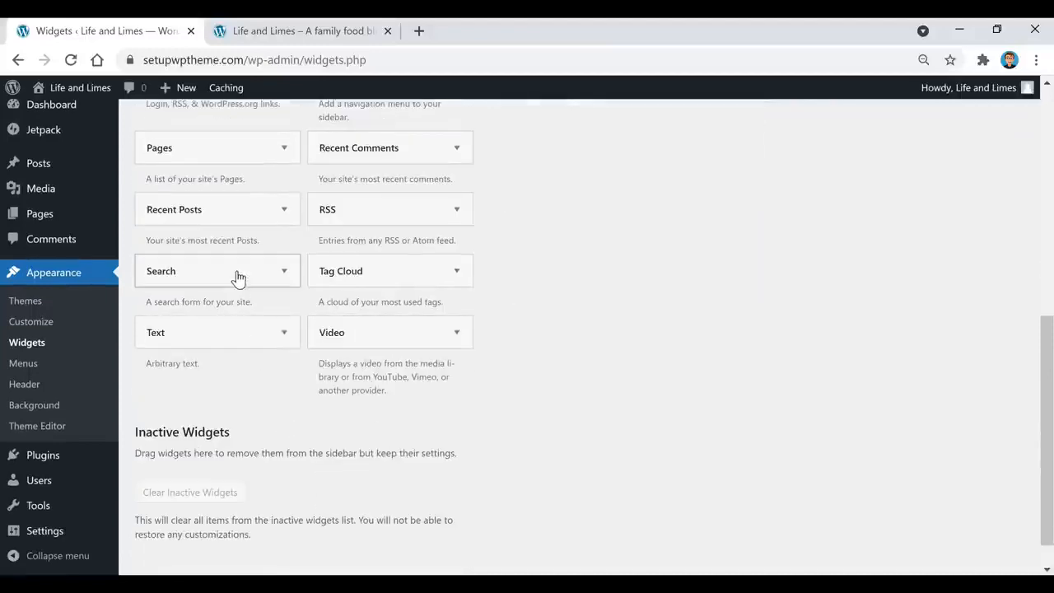
scroll(266, 348, up, 5)
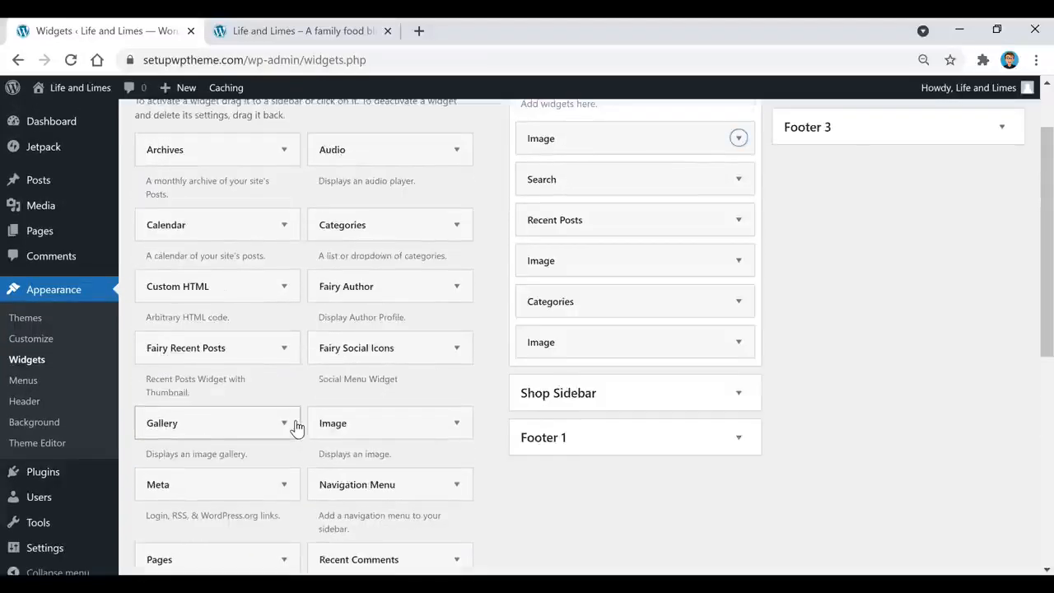
scroll(296, 425, up, 1)
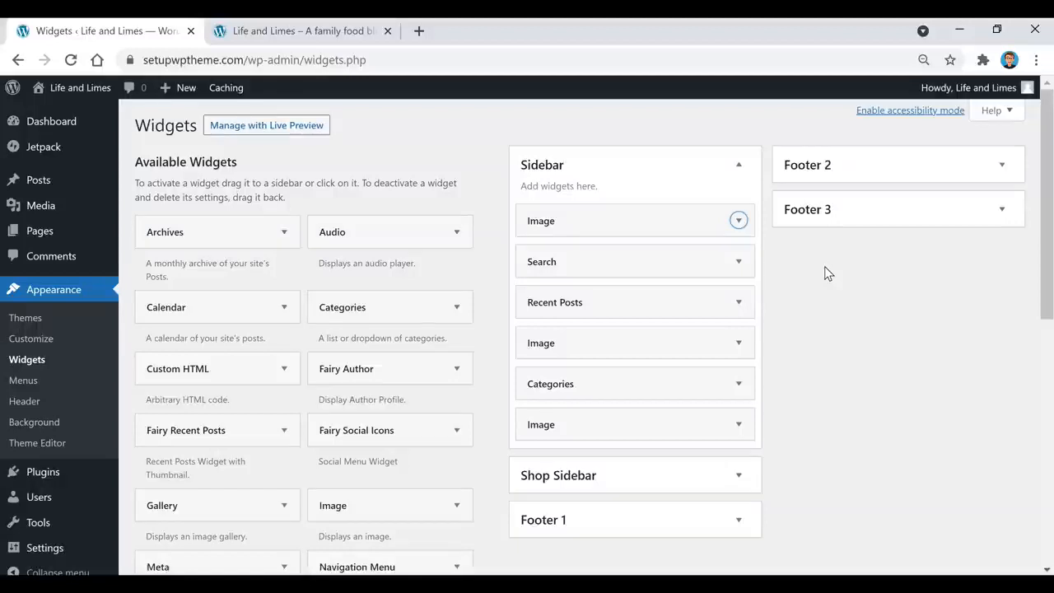
click(737, 302)
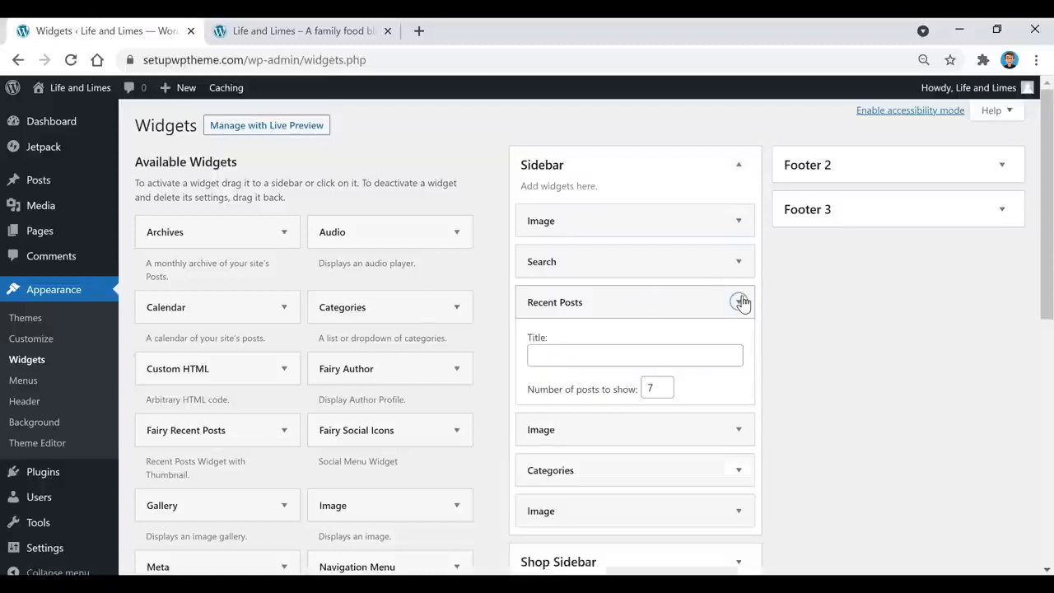
scroll(868, 326, down, 1)
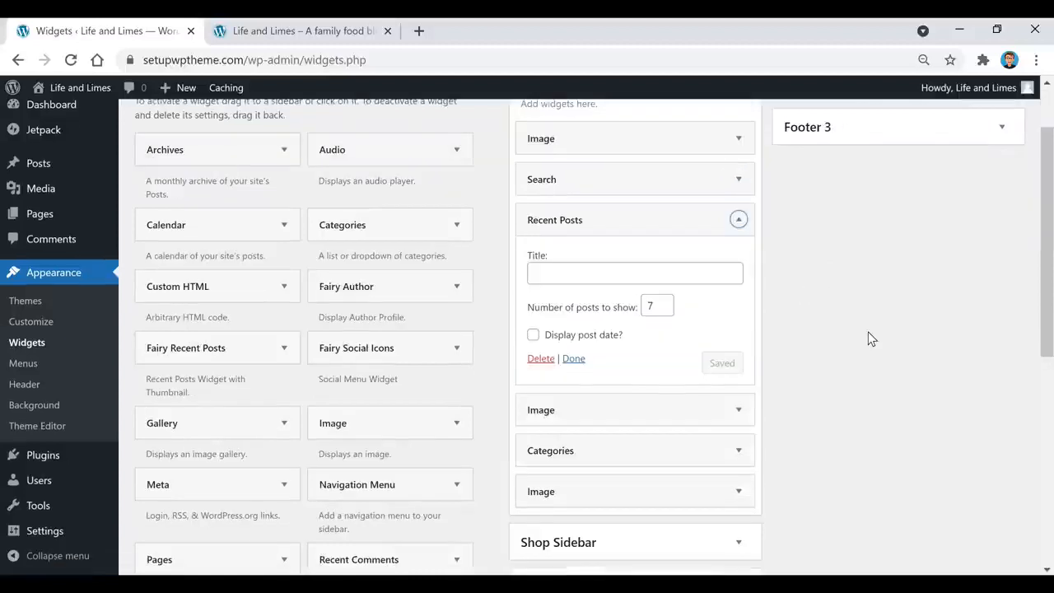
scroll(660, 346, down, 1)
click(673, 330)
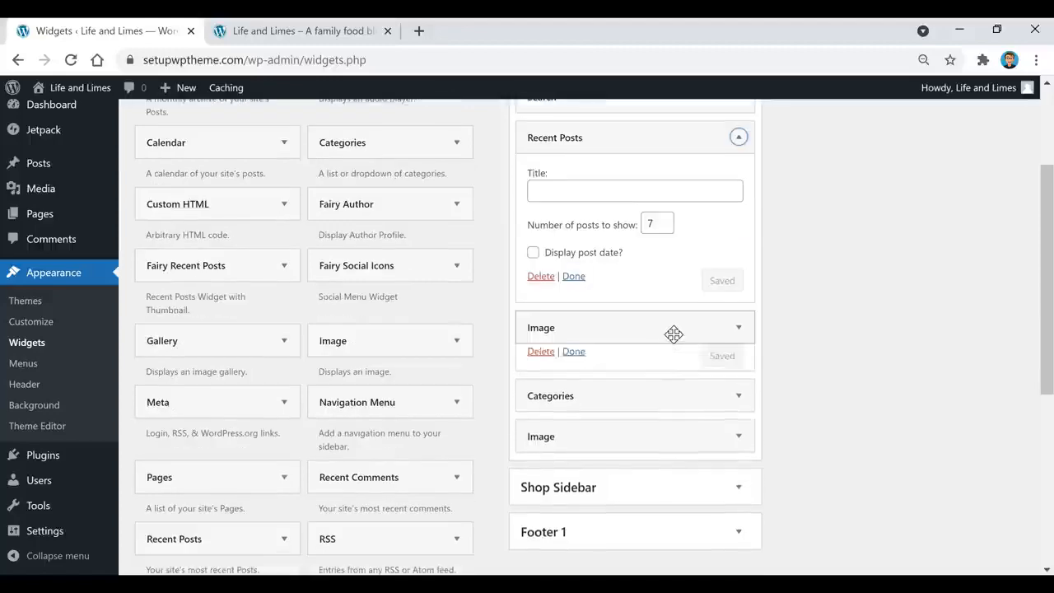
scroll(687, 328, down, 2)
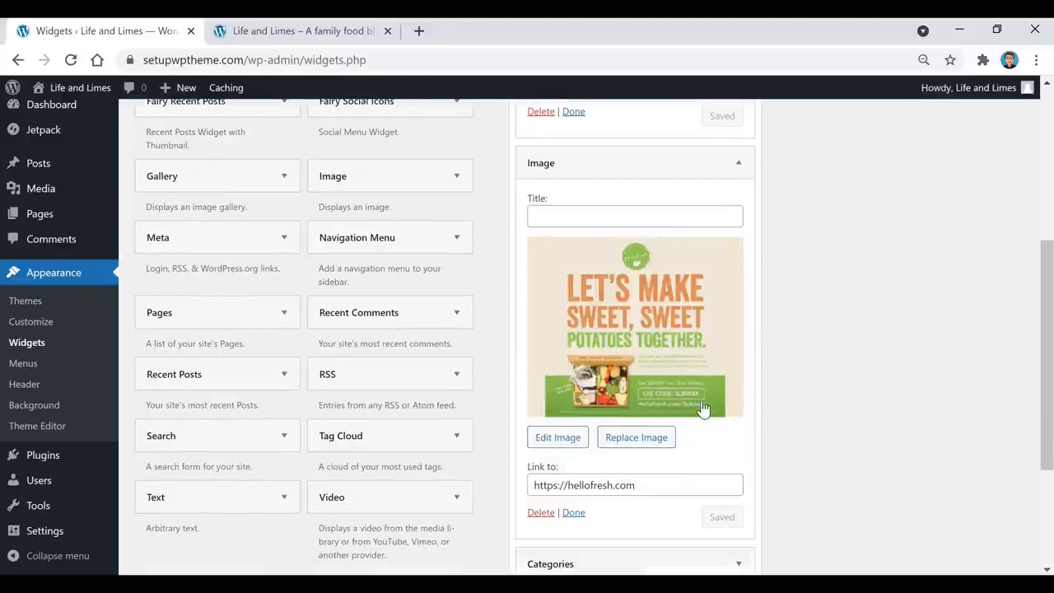
click(675, 350)
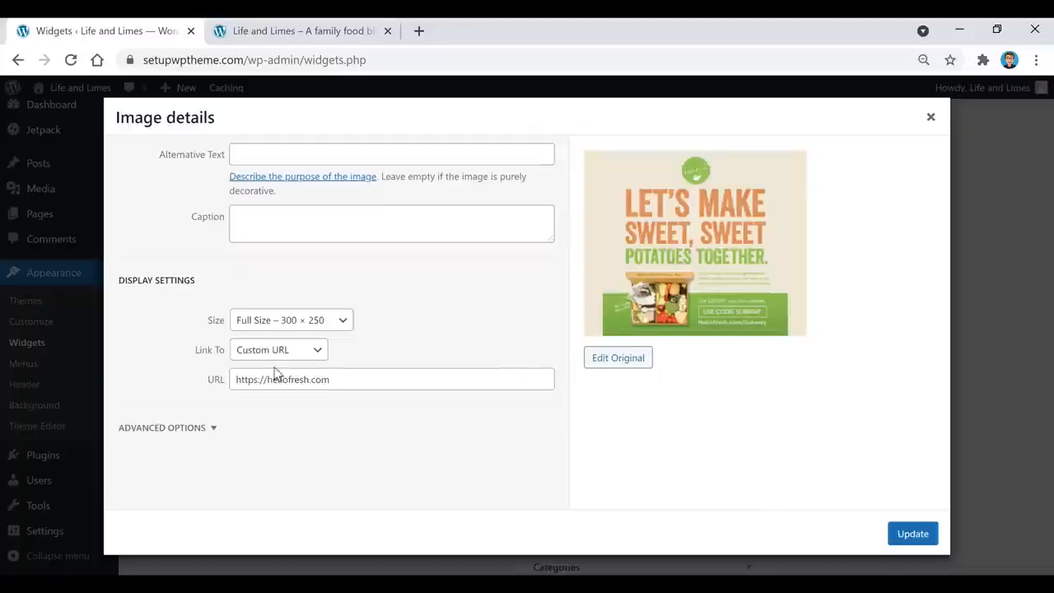
click(931, 118)
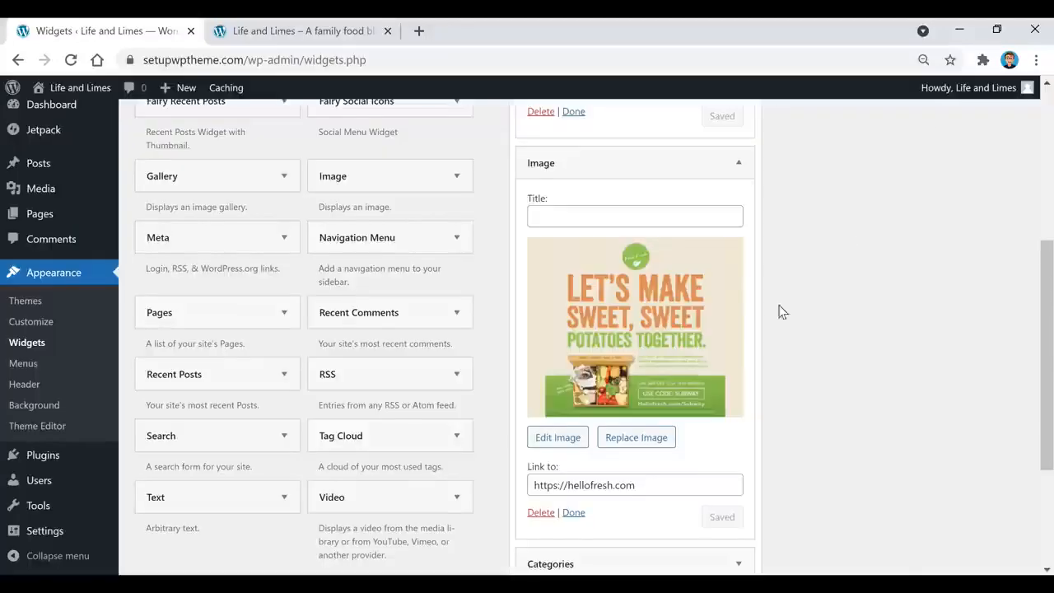
scroll(725, 329, down, 2)
click(671, 360)
scroll(670, 357, down, 1)
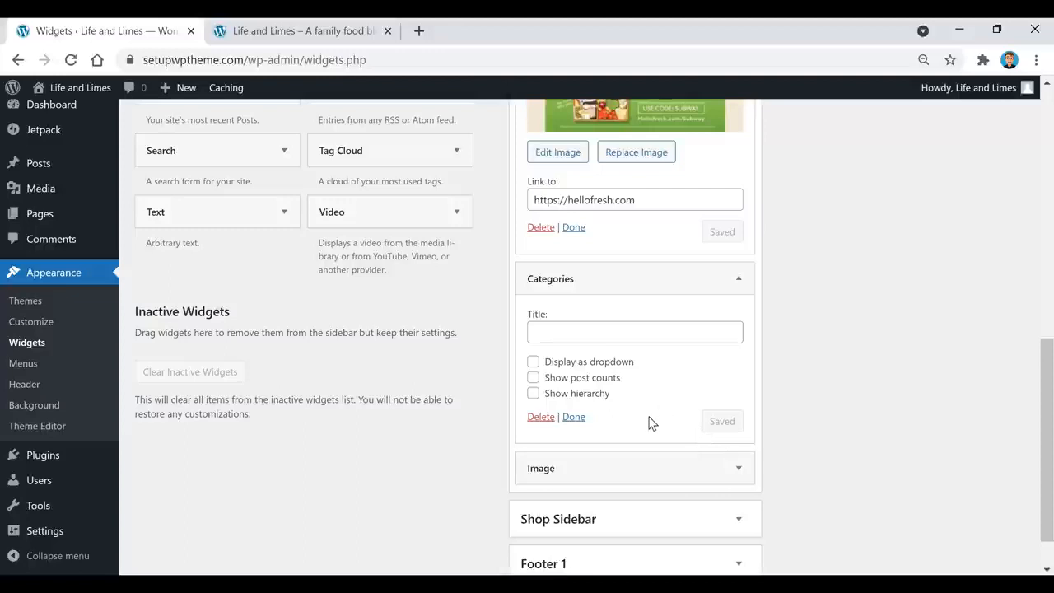
scroll(641, 403, down, 1)
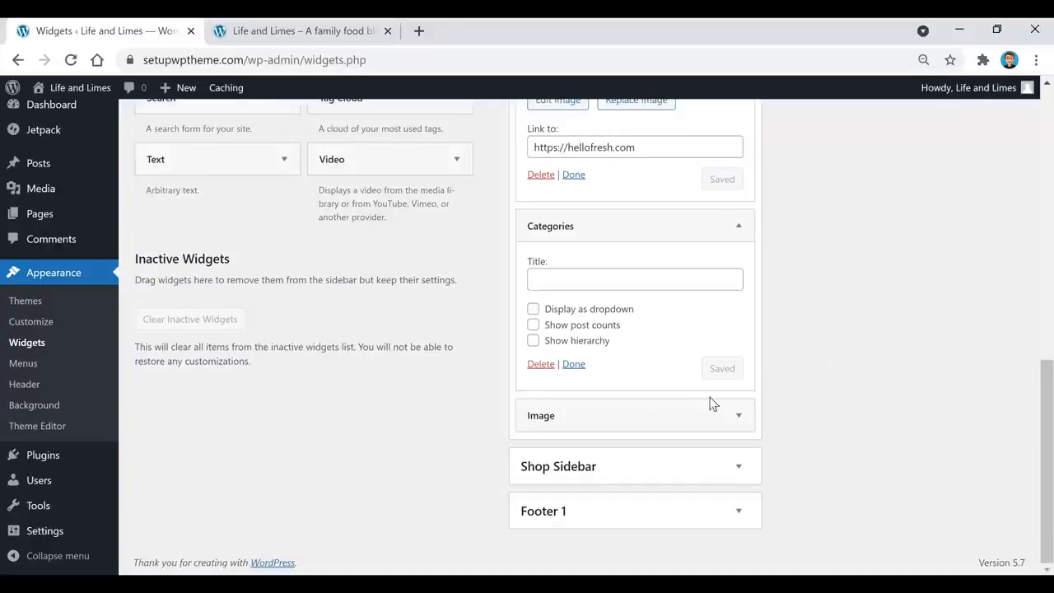
click(624, 416)
scroll(694, 371, down, 3)
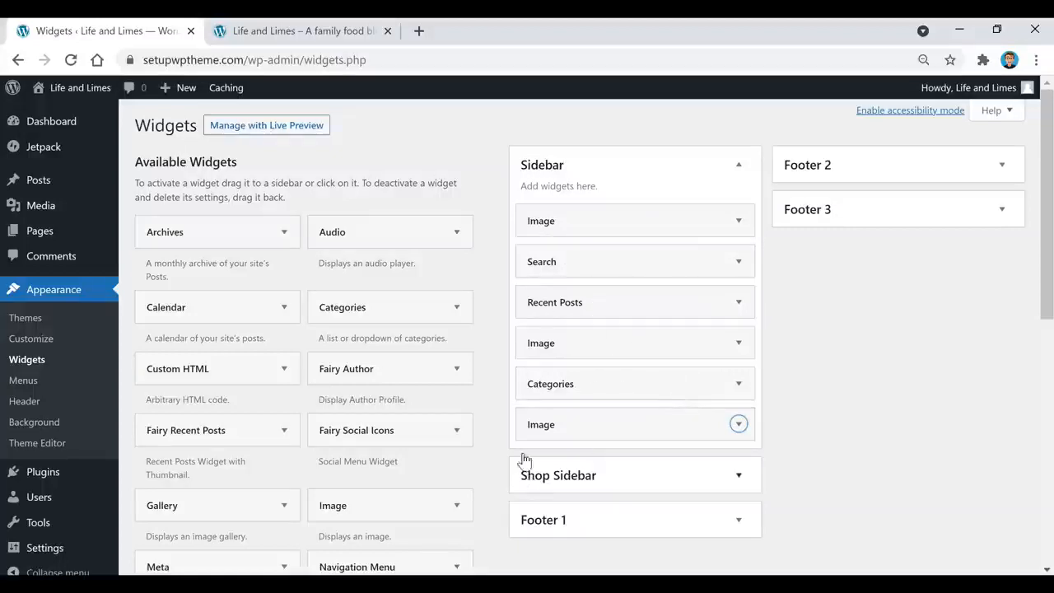
click(398, 35)
scroll(865, 354, down, 4)
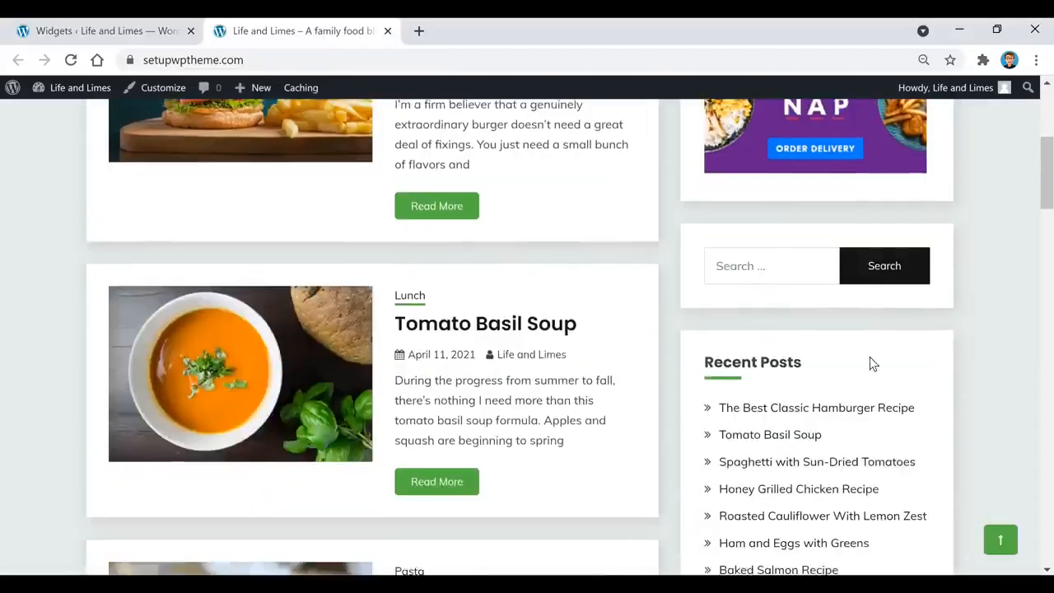
scroll(870, 366, down, 3)
scroll(871, 370, down, 1)
scroll(872, 395, up, 1)
scroll(831, 273, down, 2)
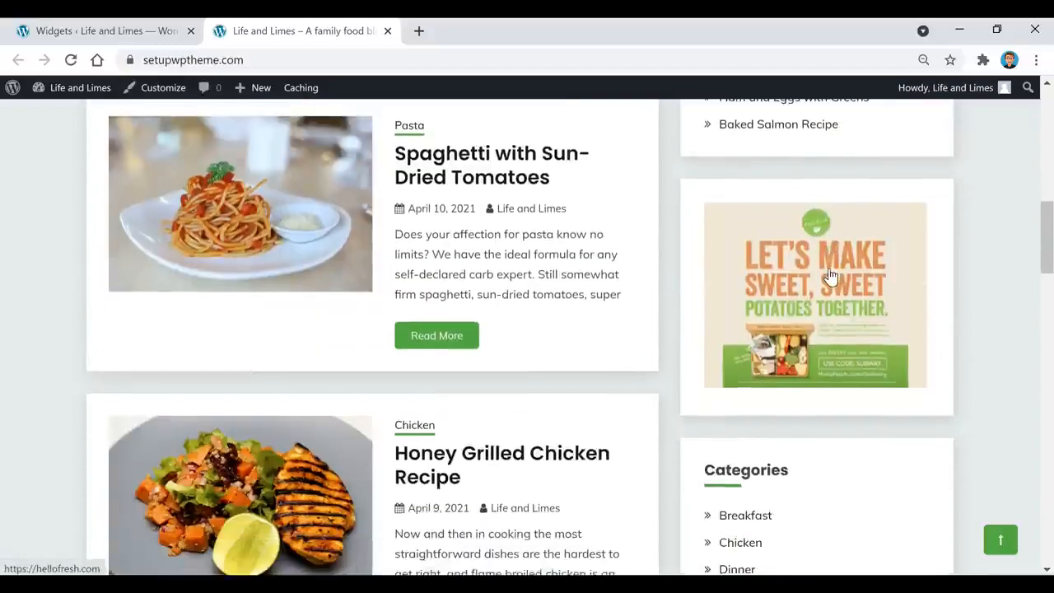
scroll(830, 276, down, 3)
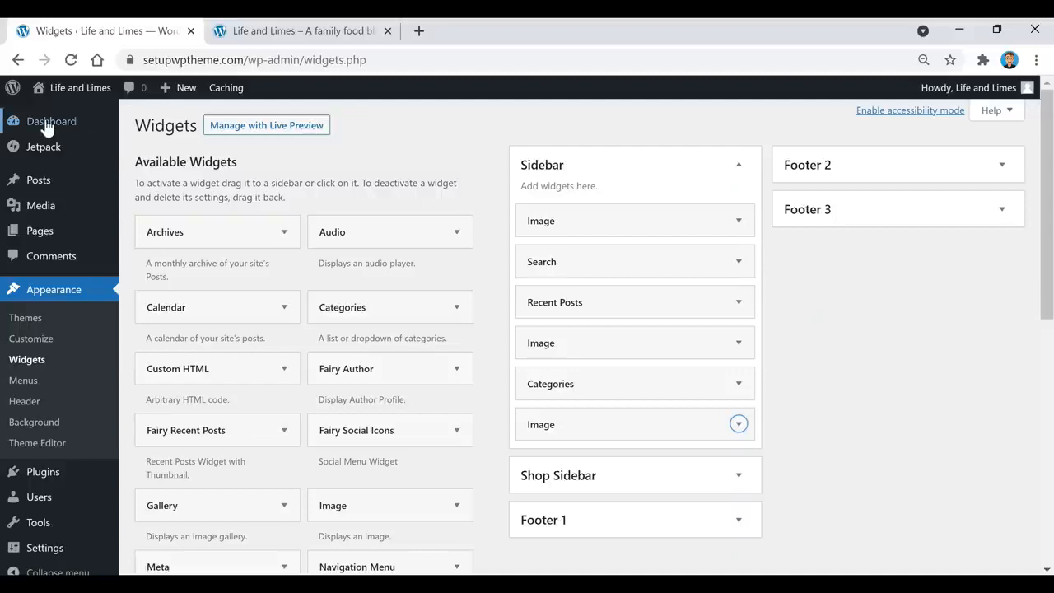
Show the admin Dashboard, then view the live Life and Limes homepage
click(47, 123)
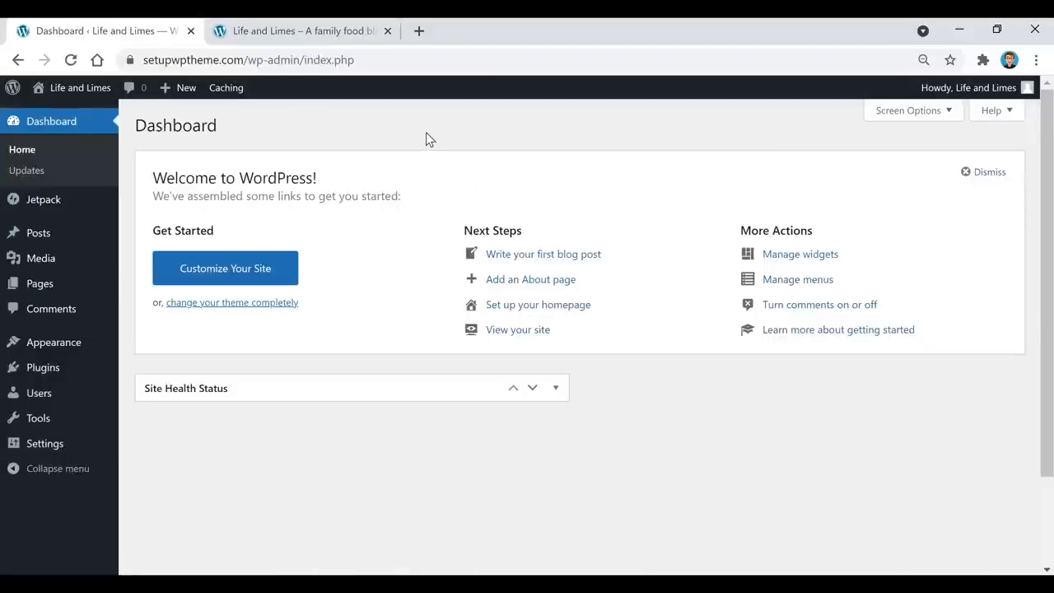
click(286, 30)
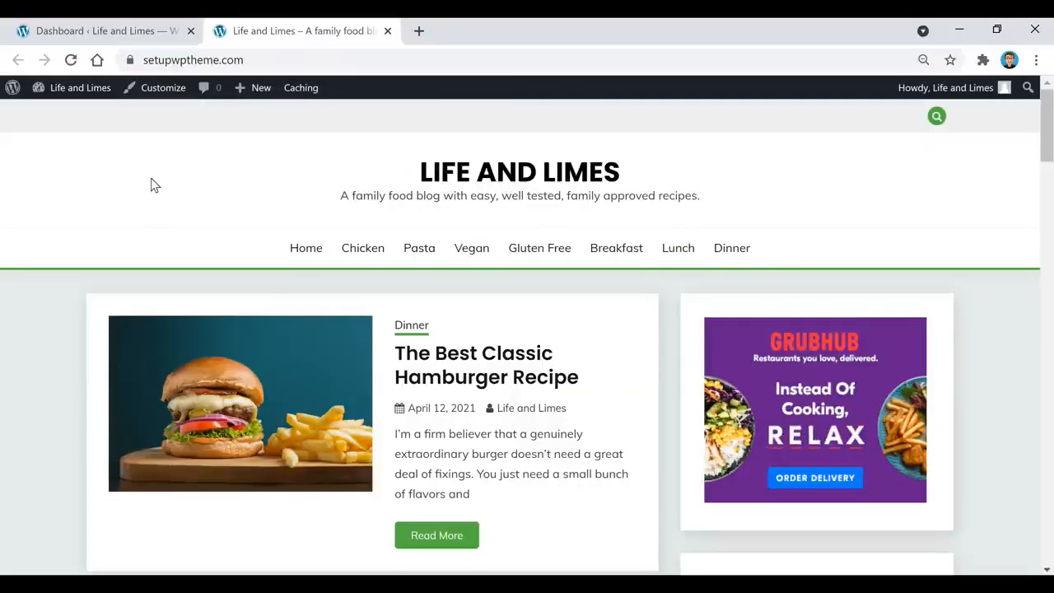
Launch the Customizer for Life and Limes with the Fairy theme preview, then glance at the Pexels tab
click(151, 94)
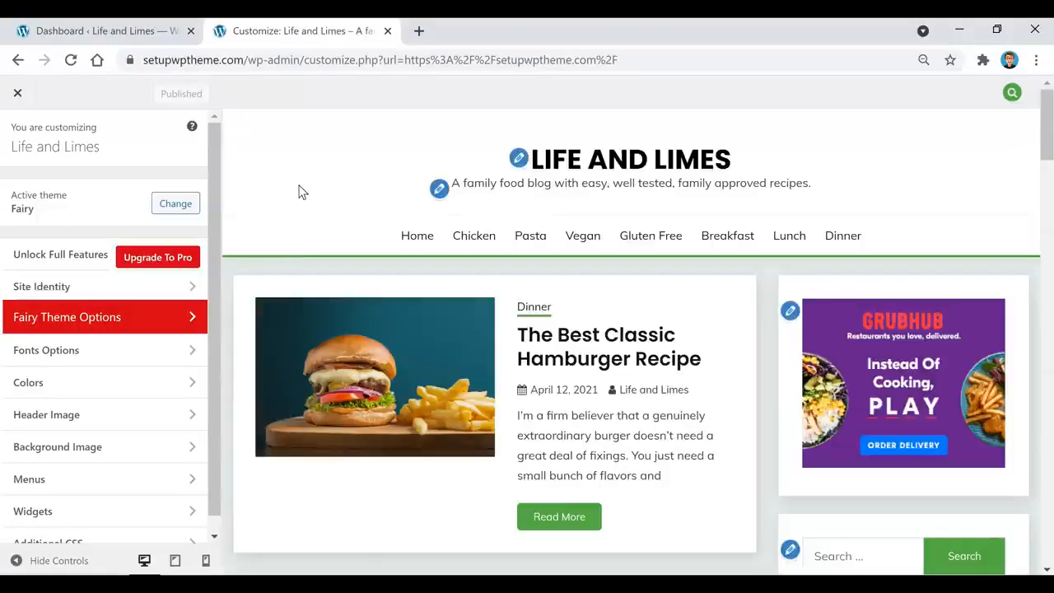
scroll(99, 338, down, 1)
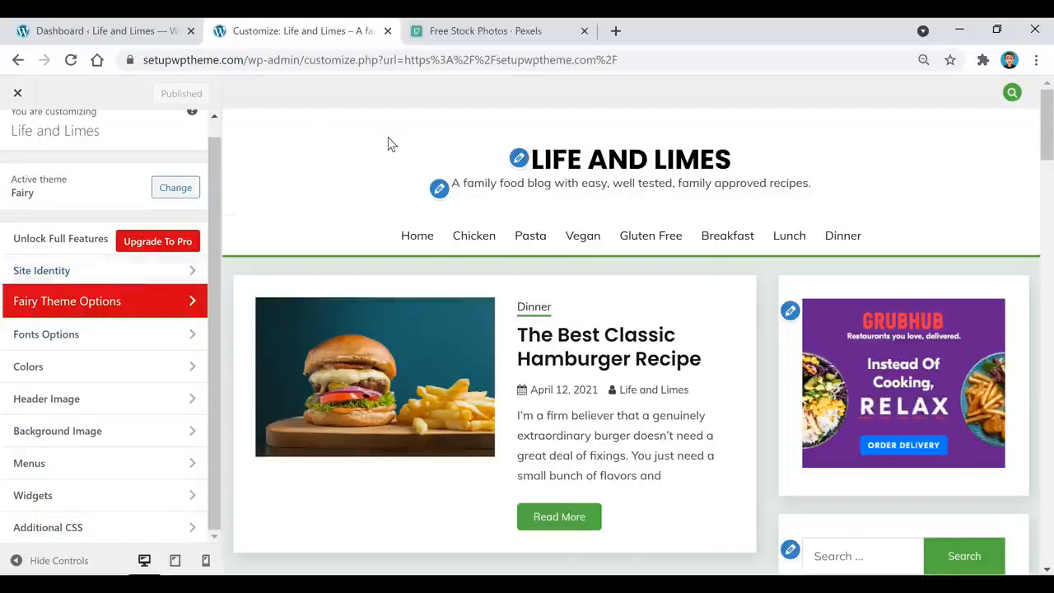
scroll(366, 292, down, 1)
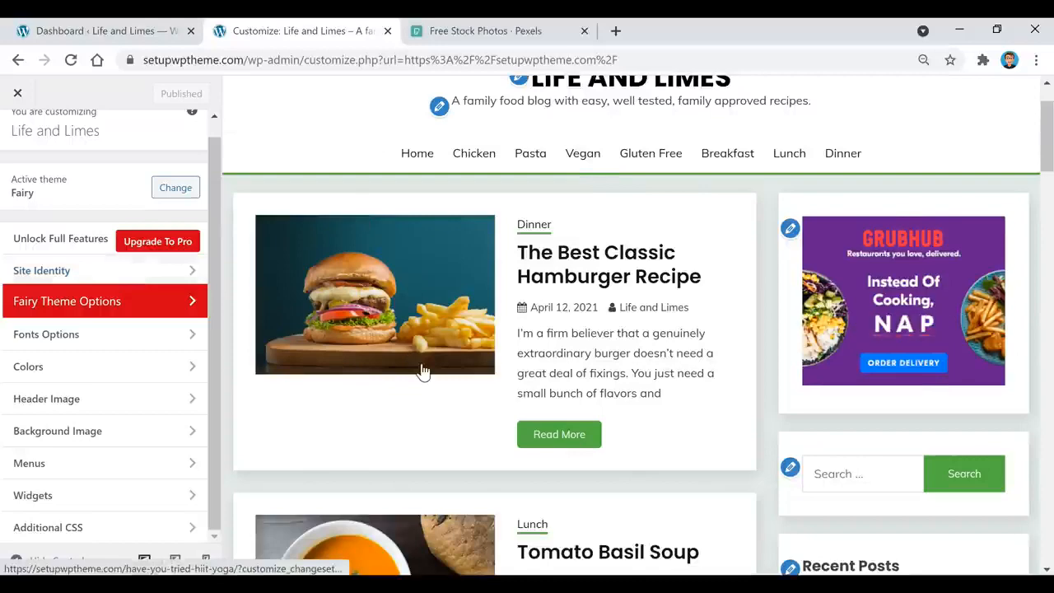
scroll(419, 374, up, 1)
click(512, 33)
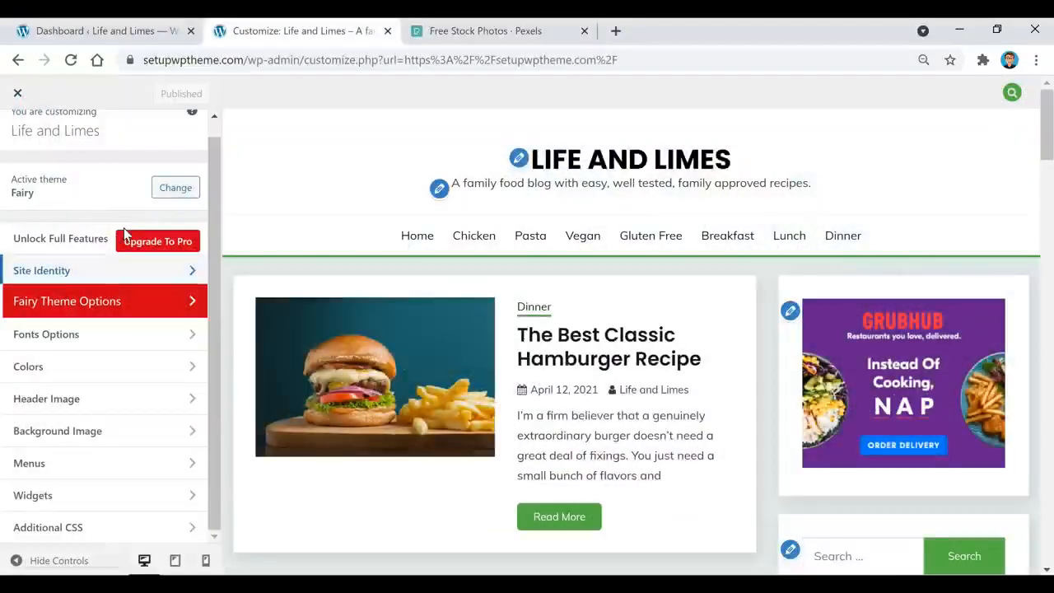
click(92, 279)
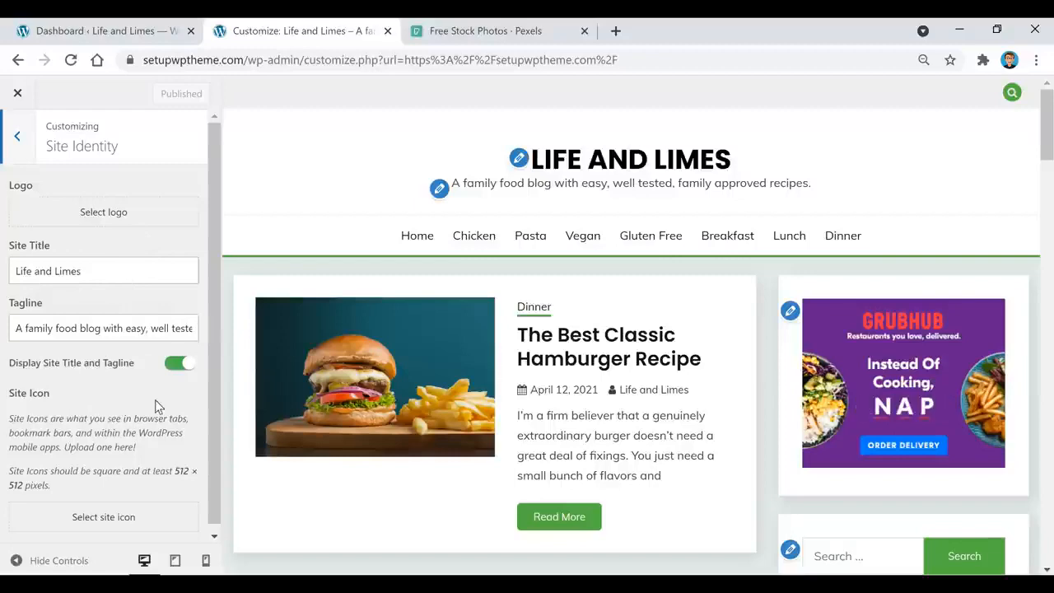
click(178, 364)
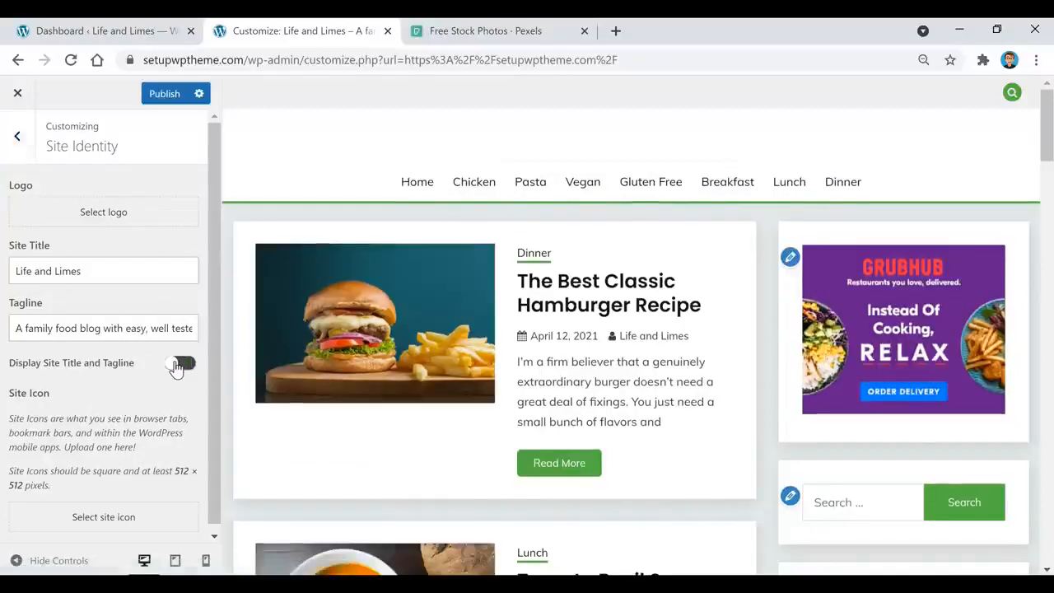
click(178, 365)
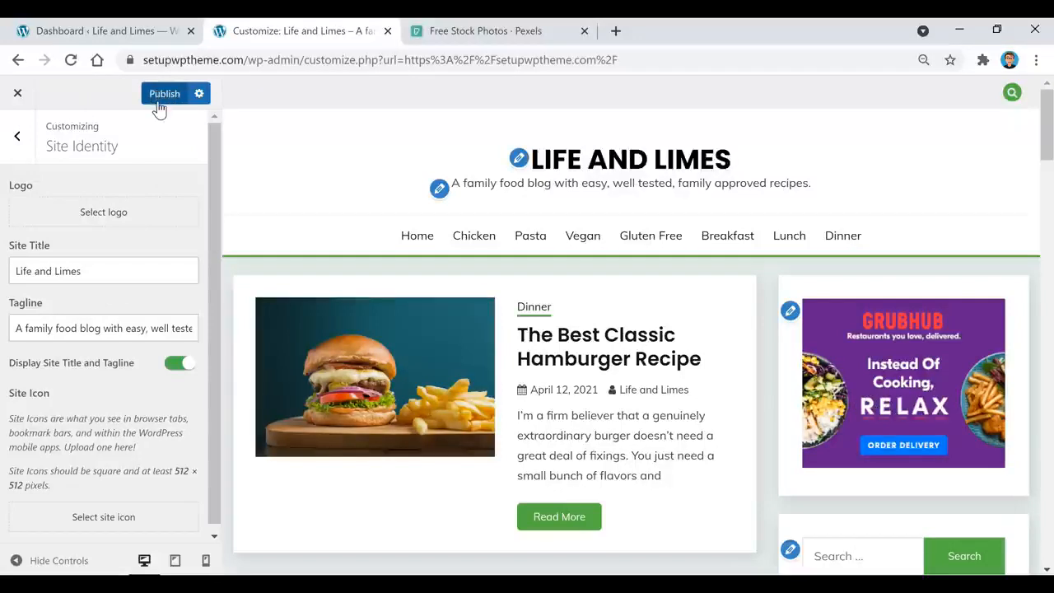
click(17, 136)
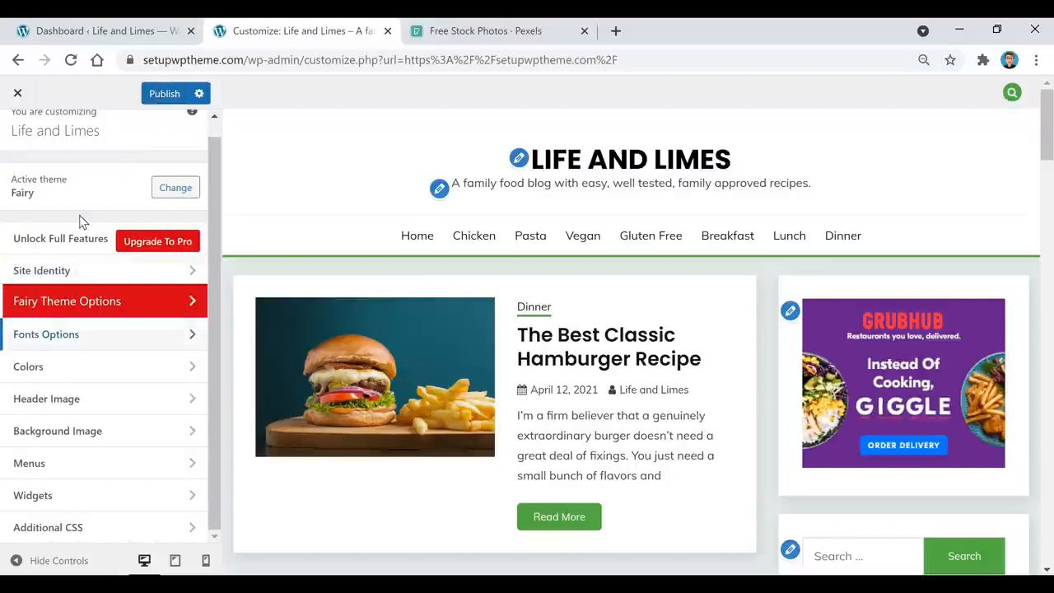
Check the Site Primary Color picker in Colors, then view Header Image, which shows 'No image set'
click(73, 374)
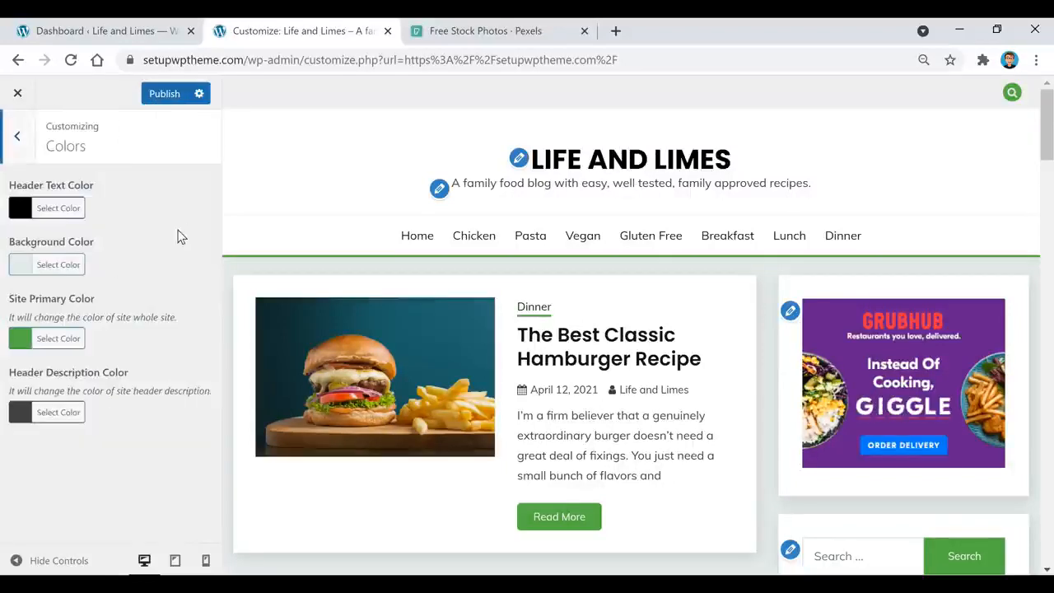
click(33, 342)
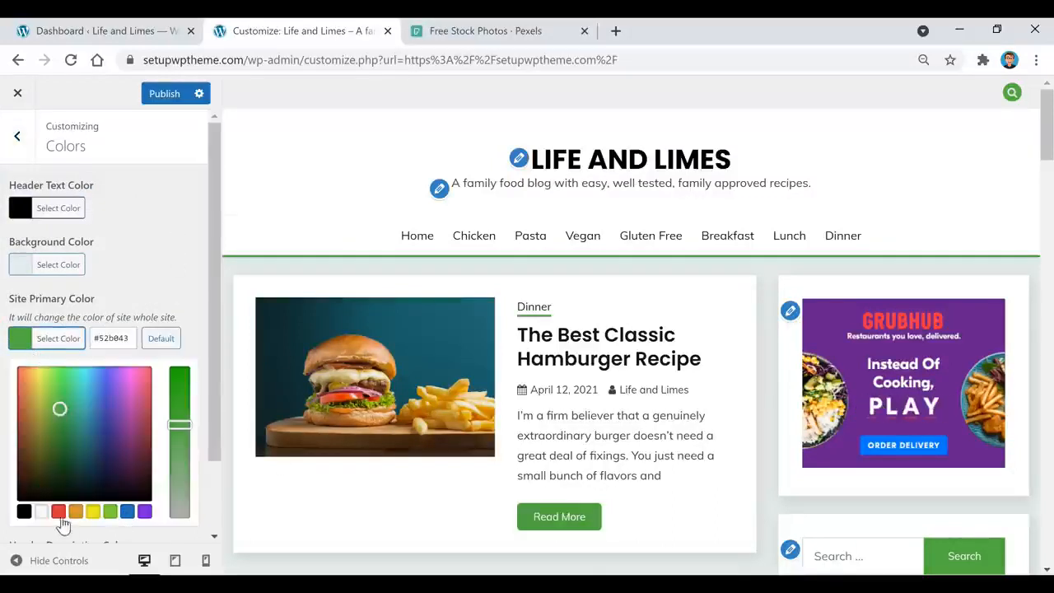
click(172, 245)
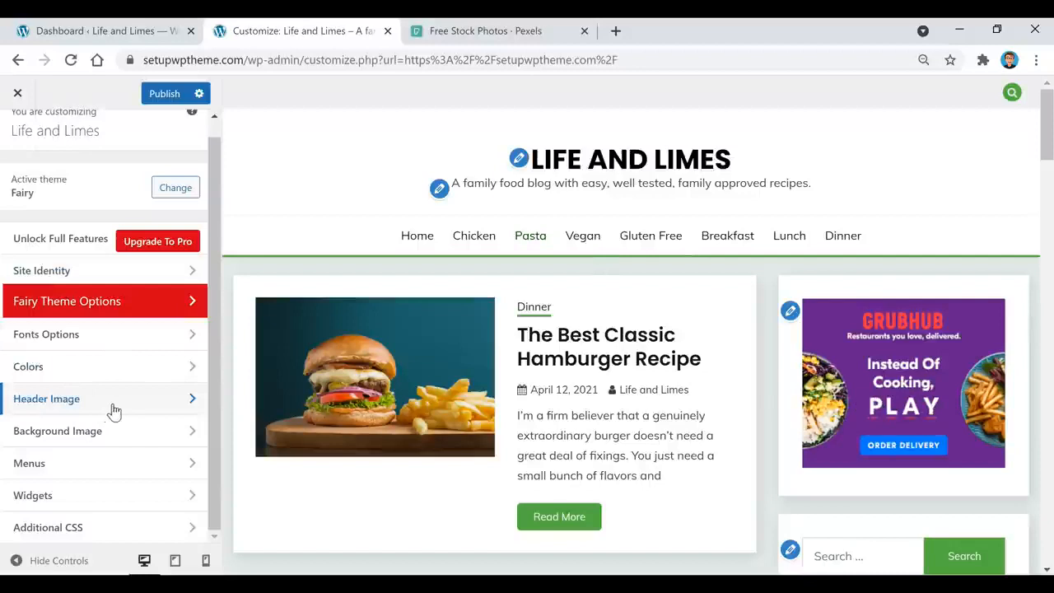
click(114, 410)
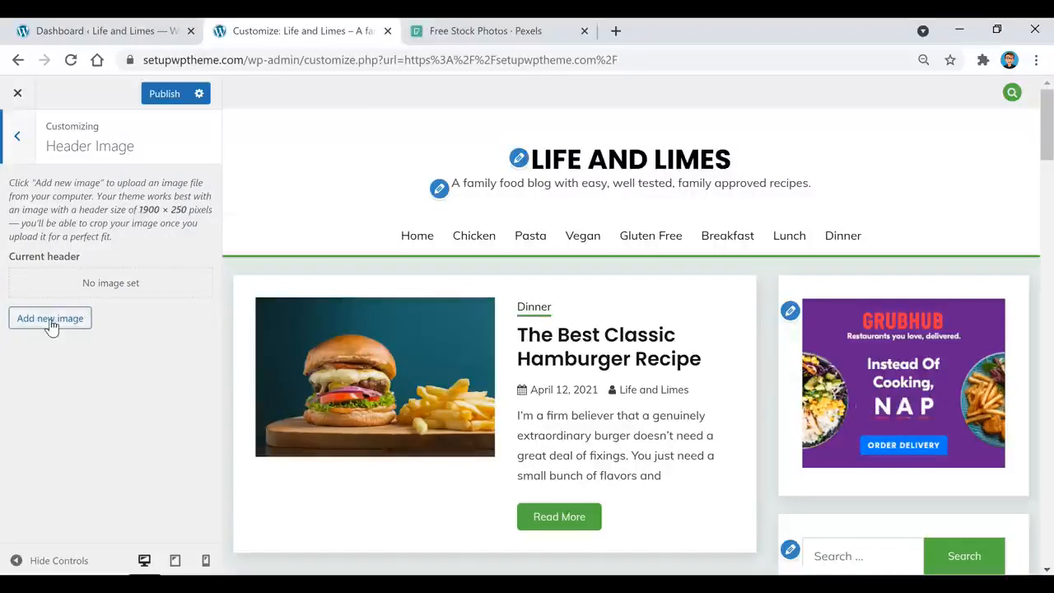
Browse the Background Image section and the Fairy Theme Options panel, returning to the main sections
click(24, 151)
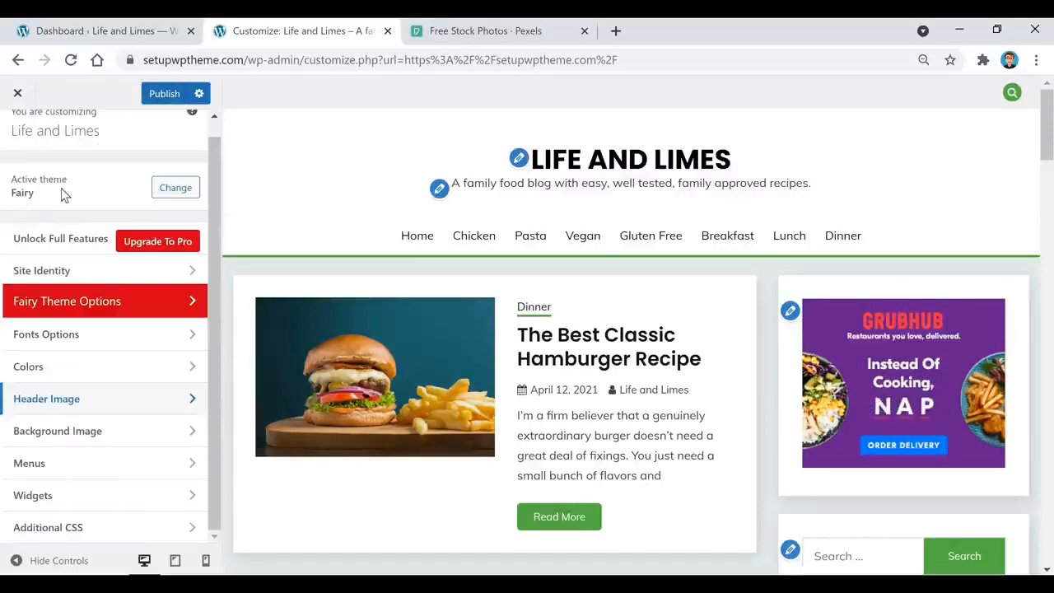
click(101, 434)
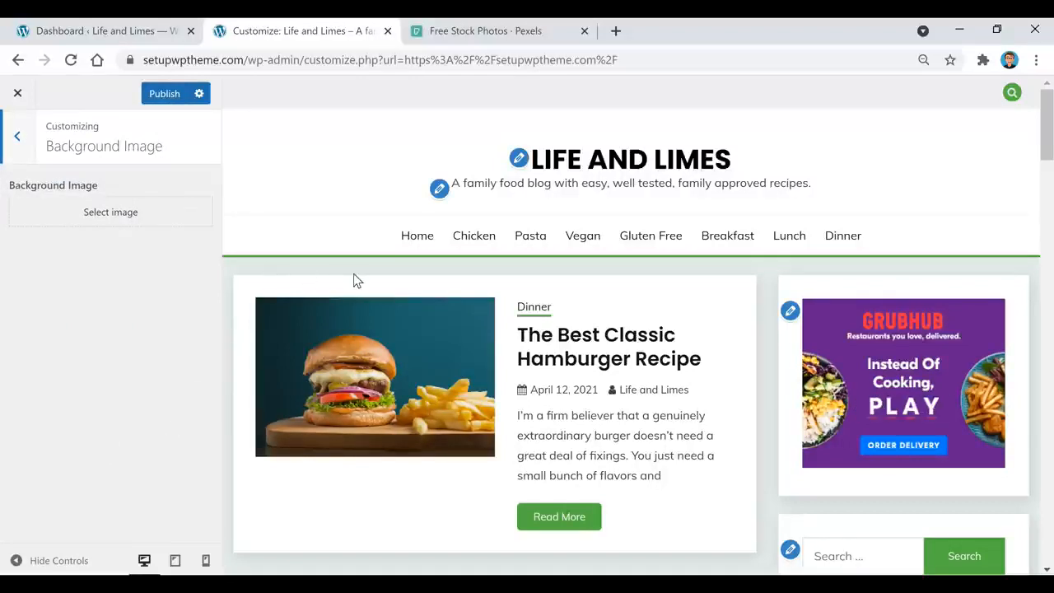
click(18, 138)
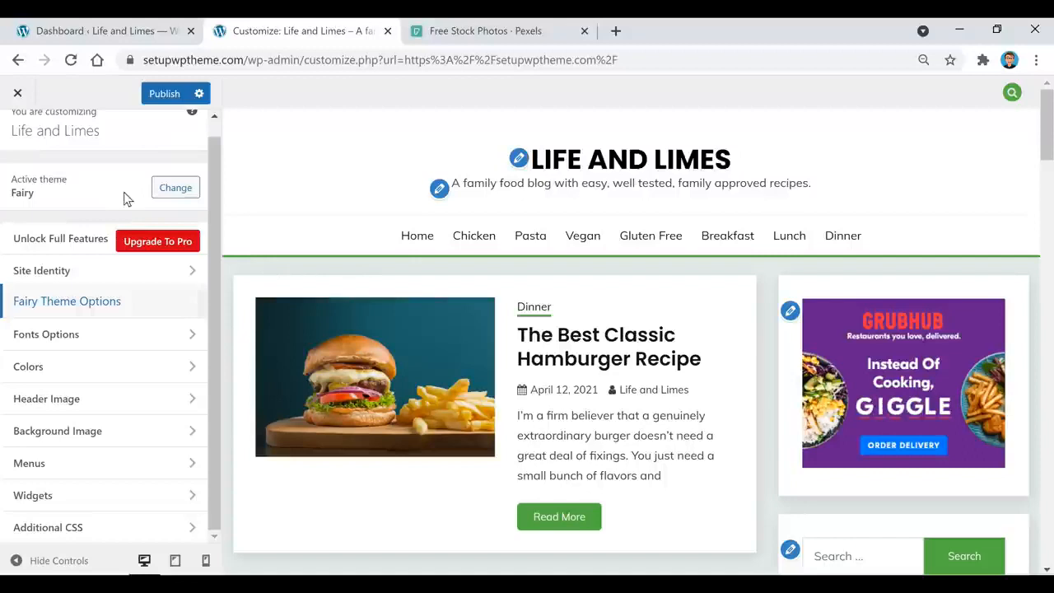
click(102, 304)
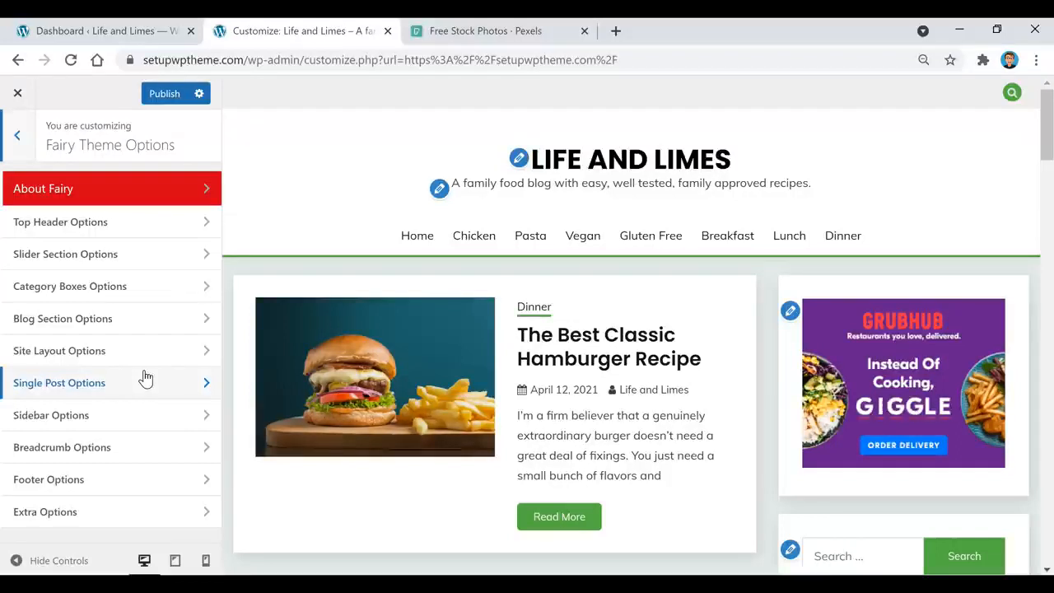
click(17, 135)
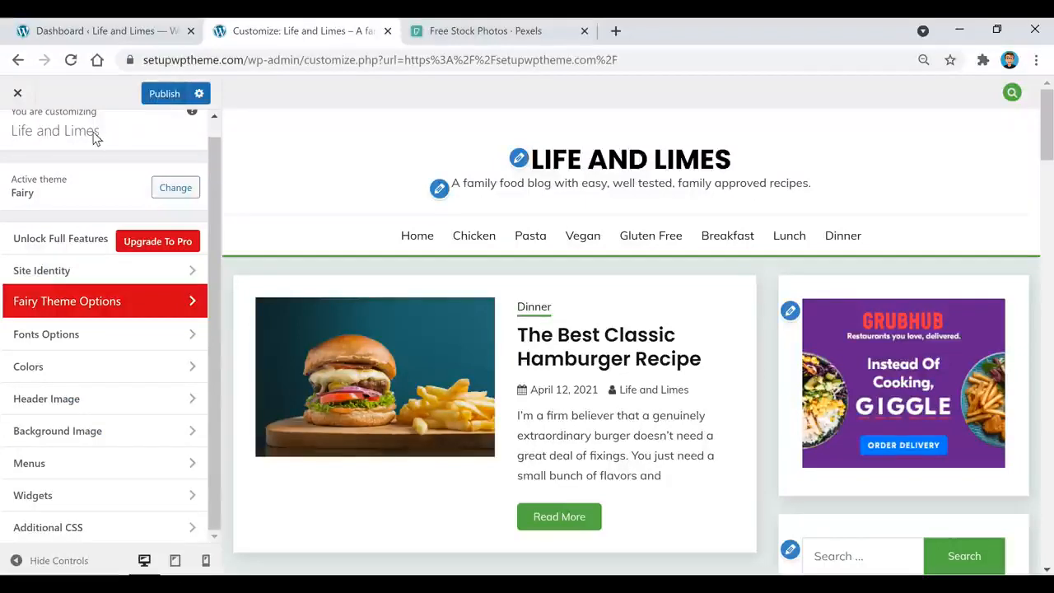
Exit the Customizer without saving and browse the live Dinner category's hamburger, salmon and pizza posts
click(17, 93)
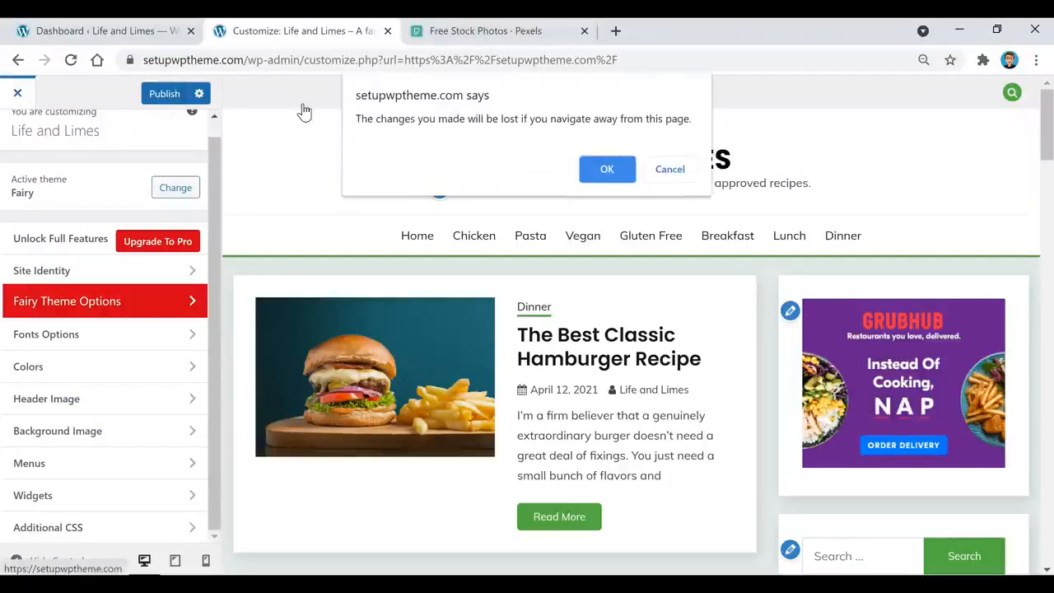
click(607, 169)
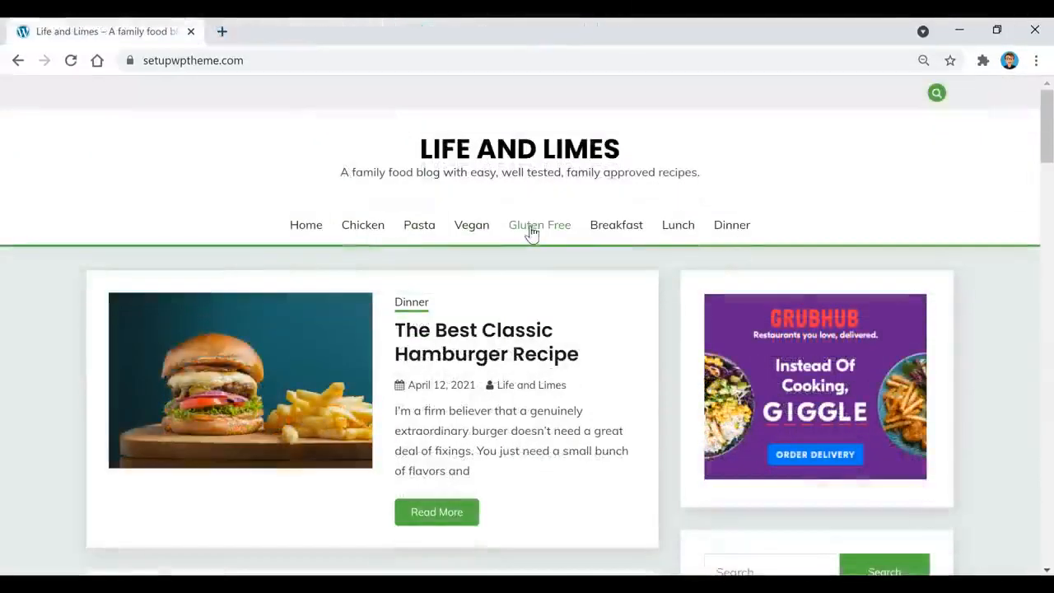
click(745, 233)
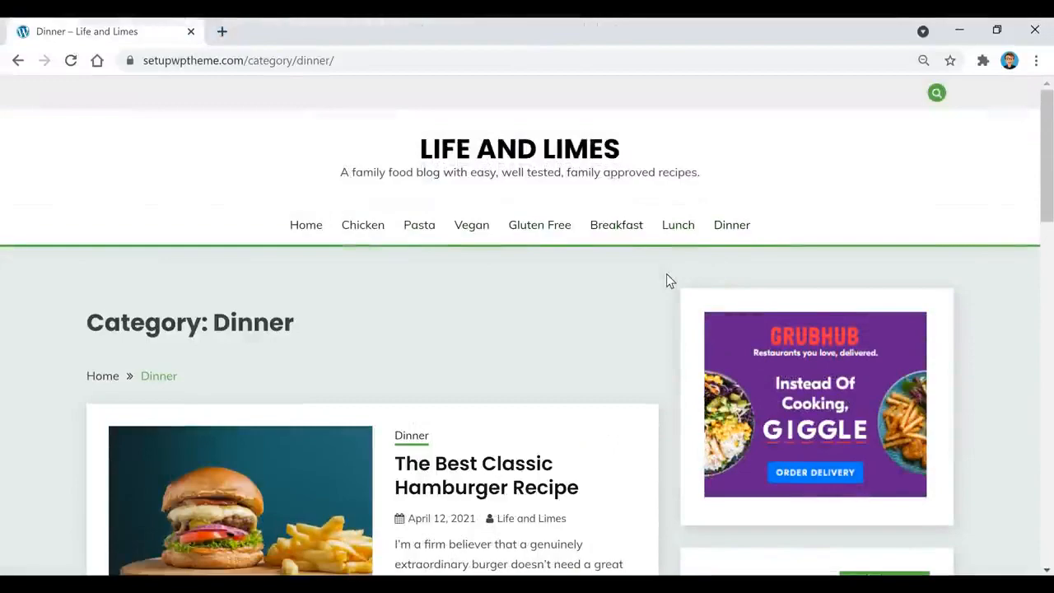
scroll(668, 280, down, 5)
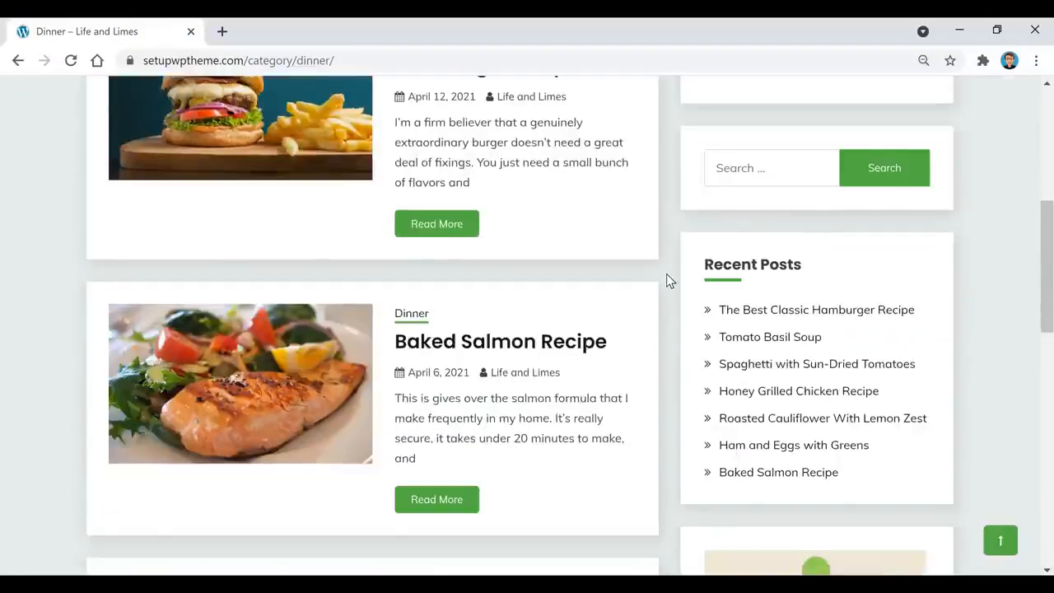
scroll(669, 280, down, 3)
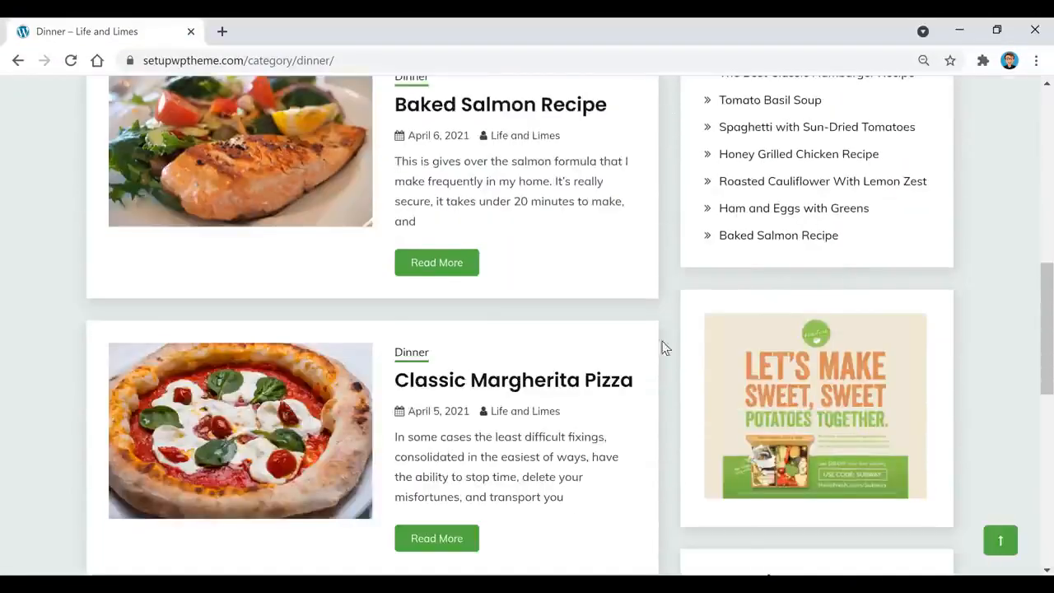
scroll(673, 502, up, 5)
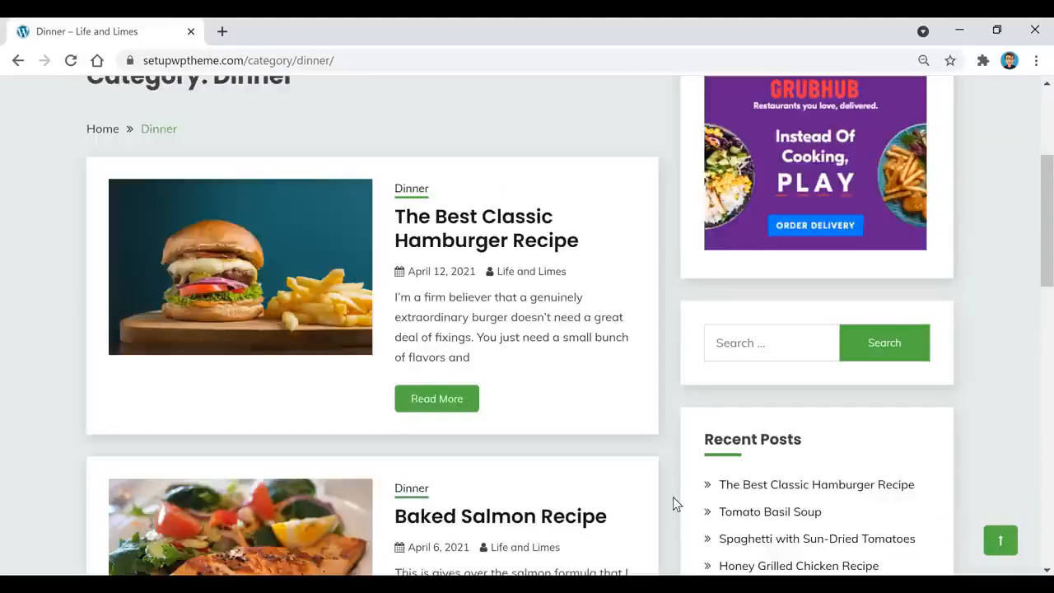
scroll(672, 504, up, 1)
Read The Best Classic Hamburger Recipe post down to Related Posts, checking the sidebar ads
click(502, 314)
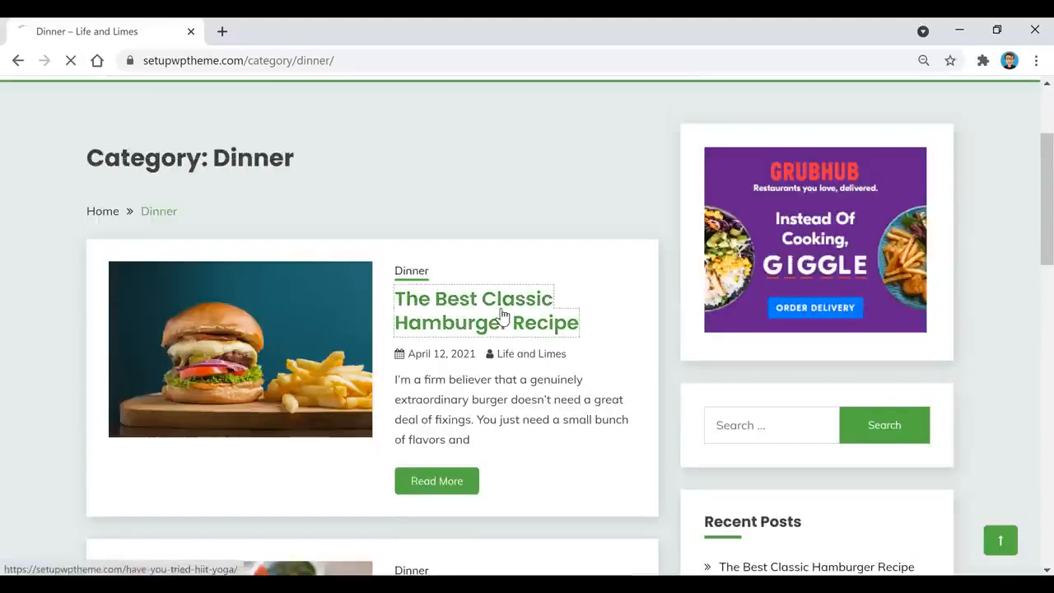
scroll(639, 303, down, 2)
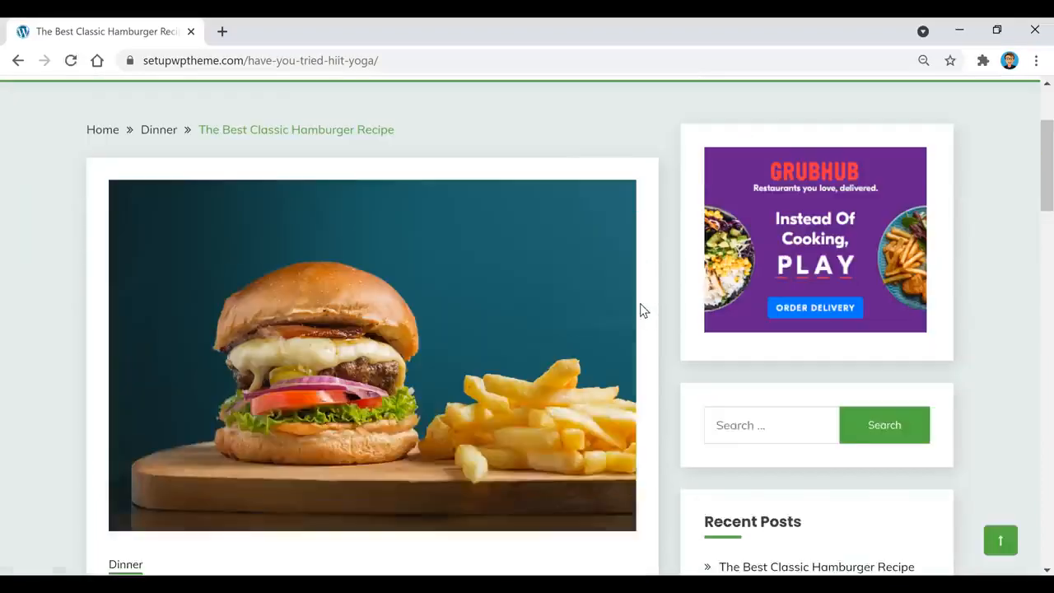
scroll(682, 341, down, 4)
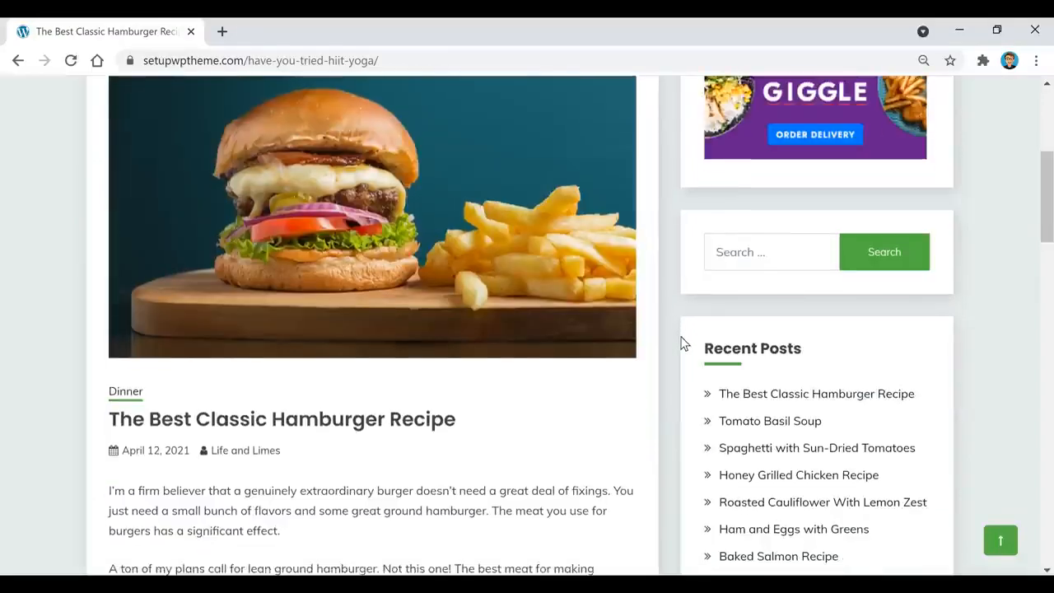
scroll(406, 349, down, 1)
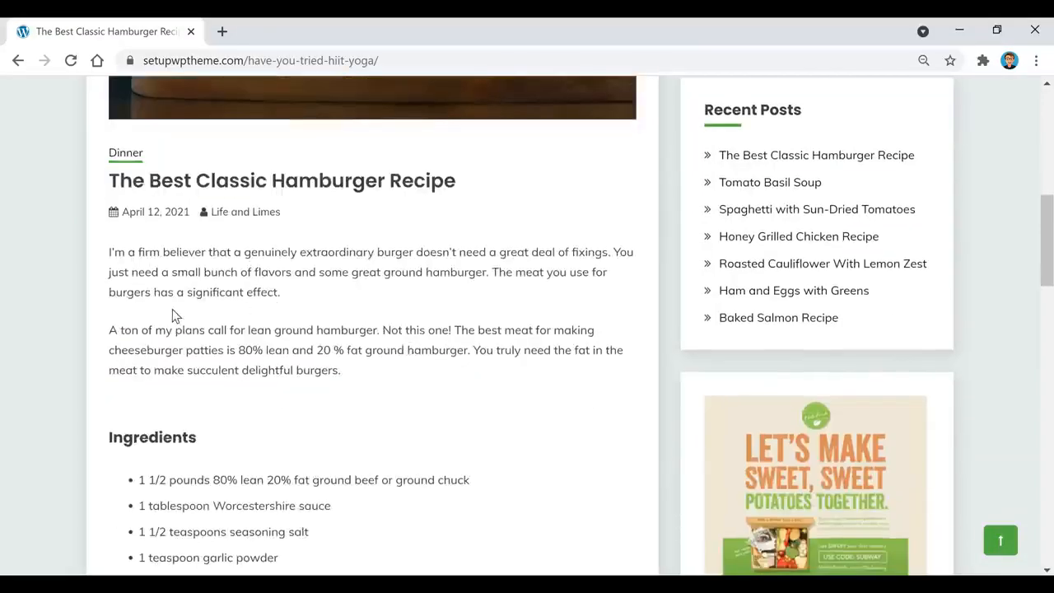
scroll(173, 315, down, 1)
scroll(197, 280, down, 1)
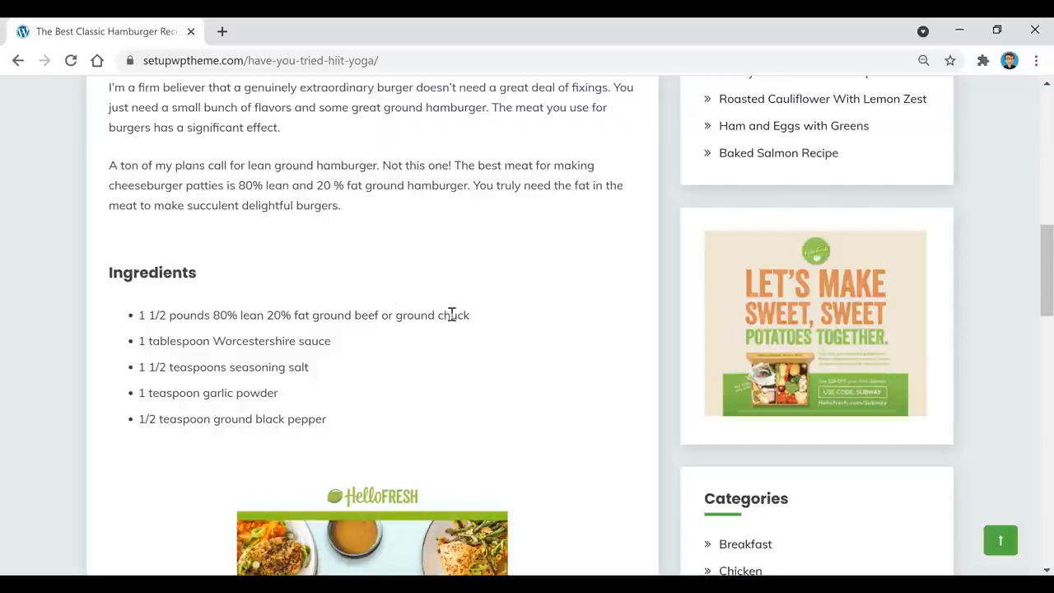
scroll(454, 322, down, 3)
scroll(573, 330, down, 1)
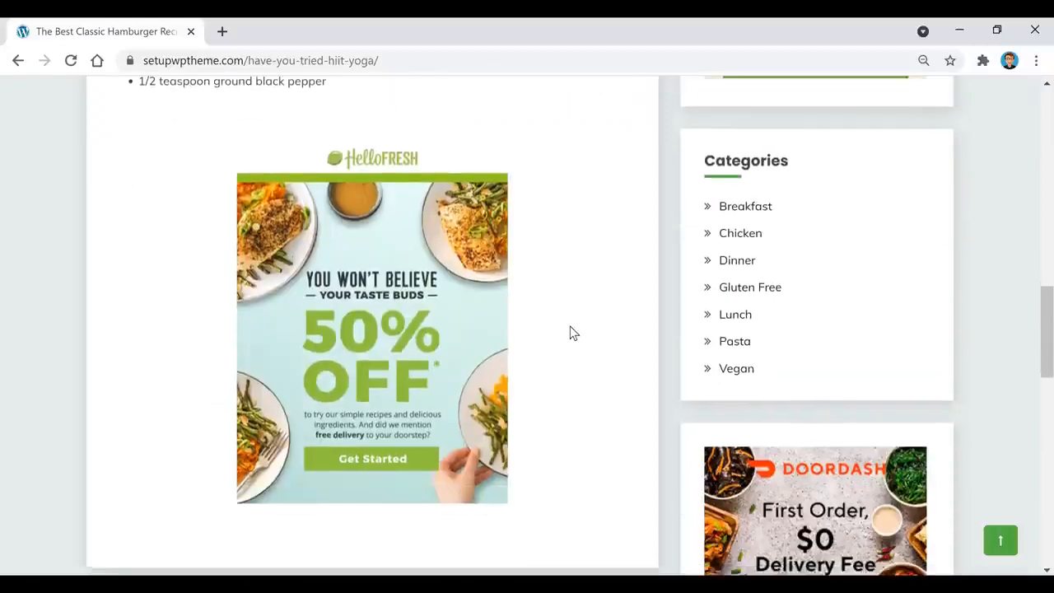
scroll(571, 332, down, 2)
scroll(646, 360, down, 2)
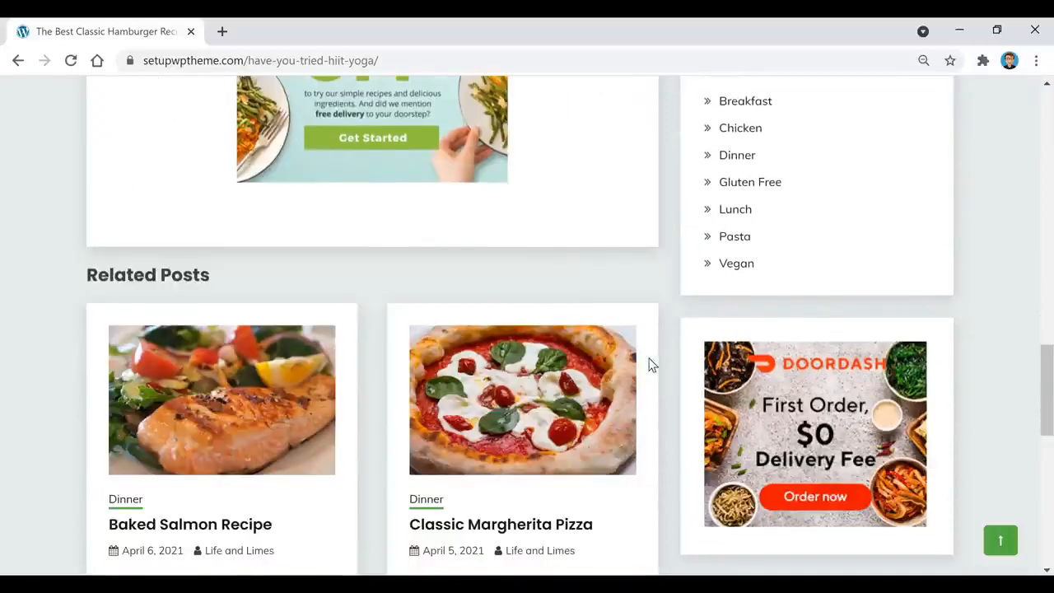
scroll(685, 418, down, 1)
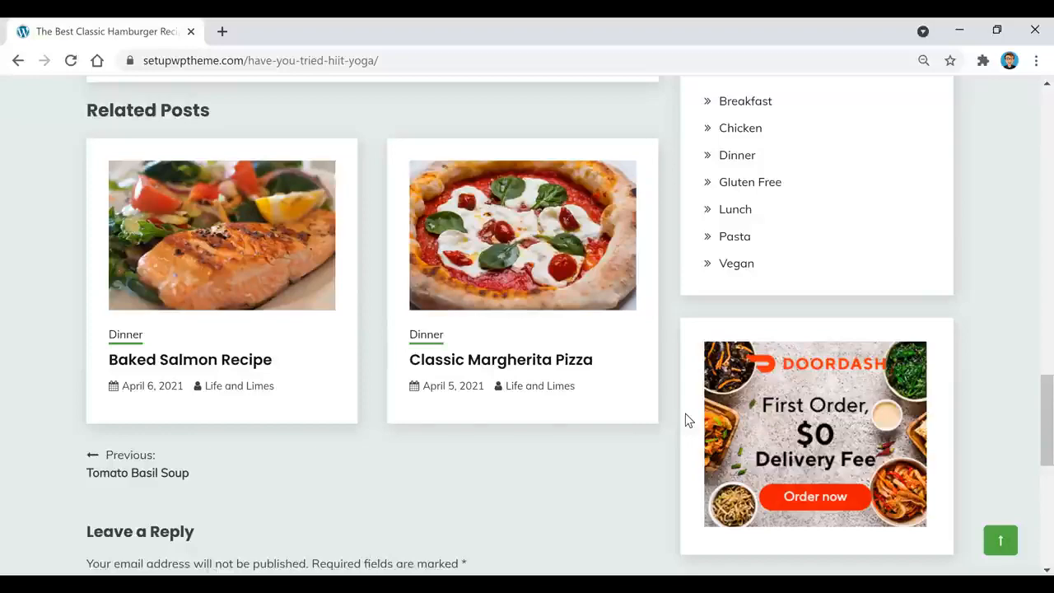
scroll(685, 417, up, 6)
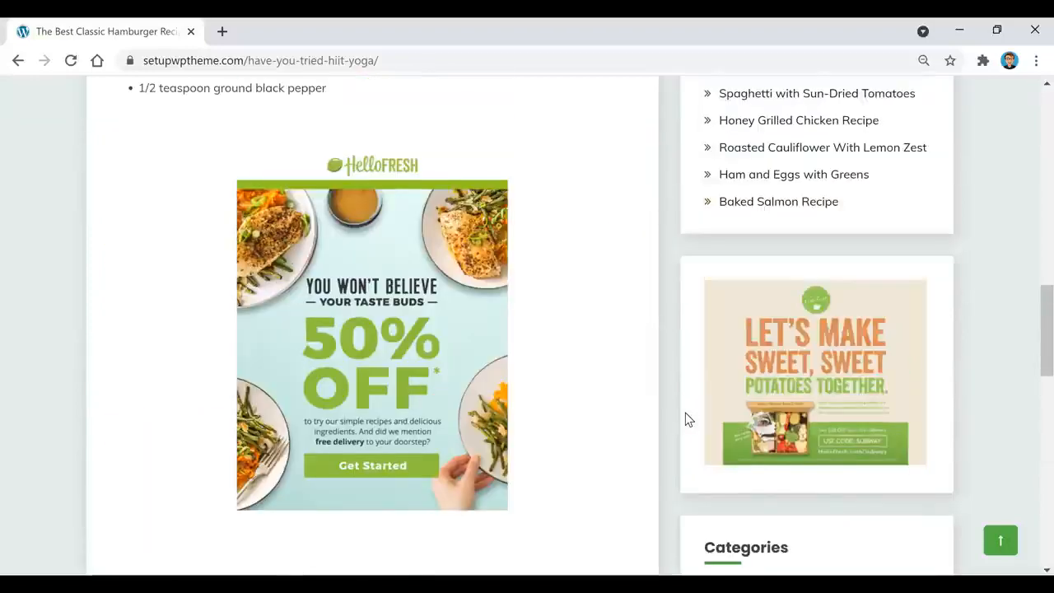
scroll(685, 418, up, 5)
scroll(688, 418, up, 5)
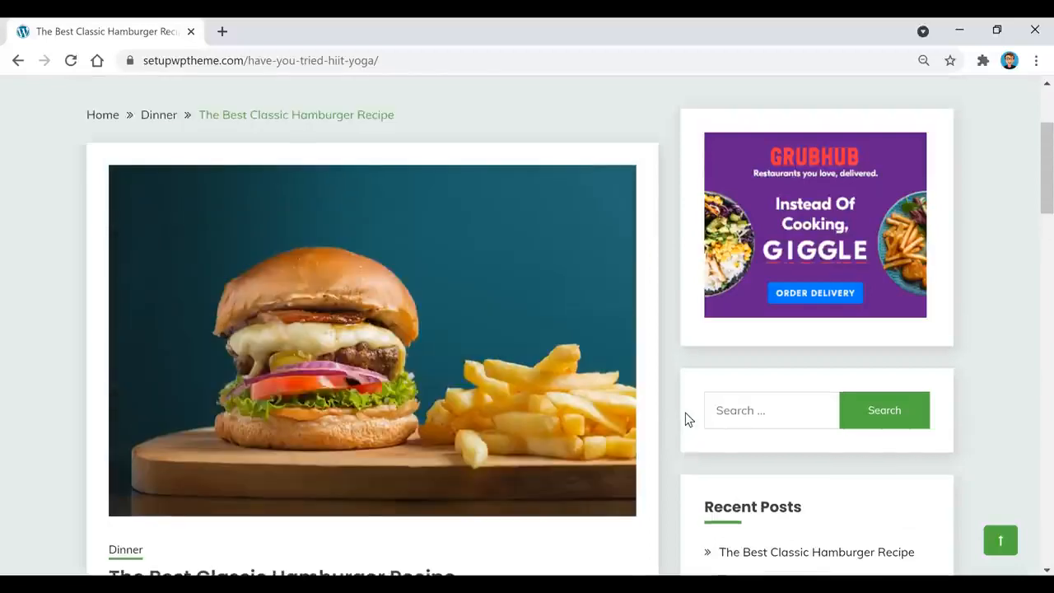
scroll(688, 419, up, 2)
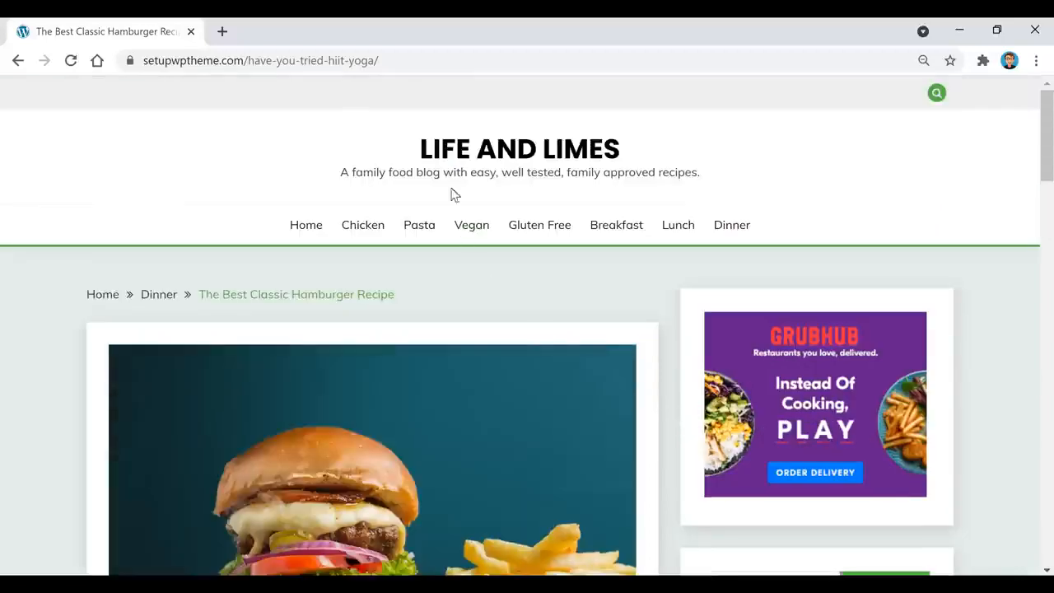